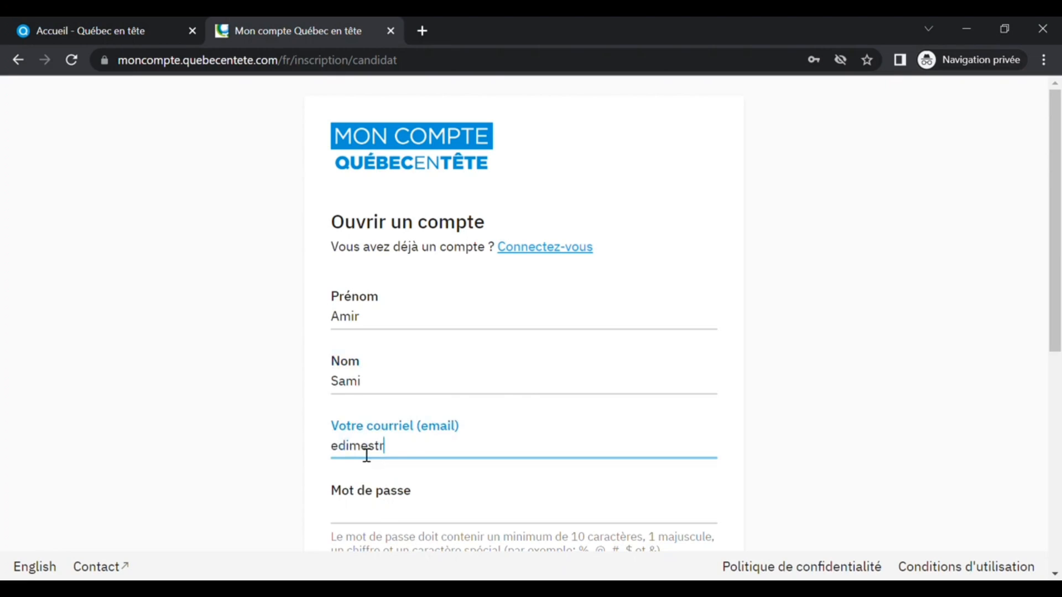
- Finish entering the e-mail address and type a password for the new account
{"action": "type", "text": "quebecinternational.ca"}
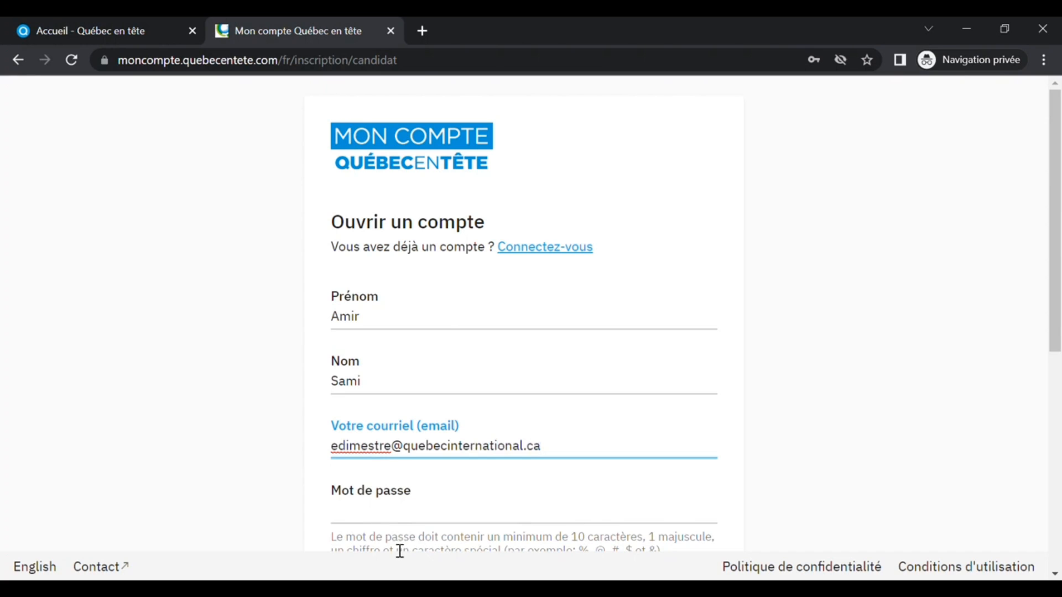
{"action": "left_click", "coordinate": [395, 521]}
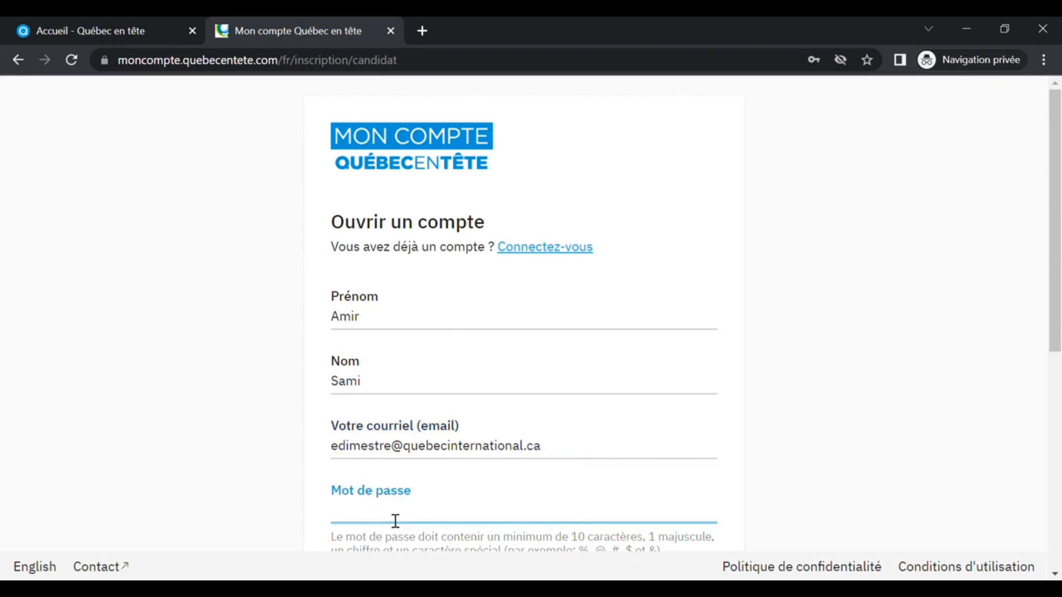
{"action": "type", "text": "•••••••••••"}
- Re-enter the account password in the password confirmation field
{"action": "scroll", "coordinate": [424, 460], "scroll_direction": "down", "scroll_amount": 6}
{"action": "left_click", "coordinate": [449, 277]}
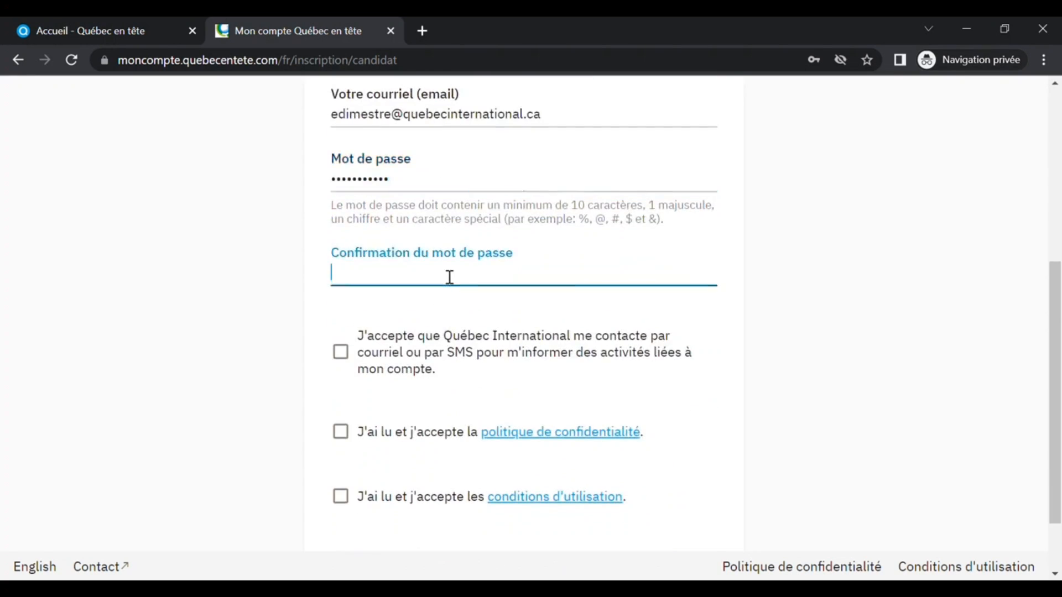
{"action": "type", "text": "•••••••••••"}
- Accept the contact, privacy policy and terms of use checkboxes, then submit the account creation form
{"action": "left_click", "coordinate": [340, 352]}
{"action": "left_click", "coordinate": [341, 432]}
{"action": "left_click", "coordinate": [341, 496]}
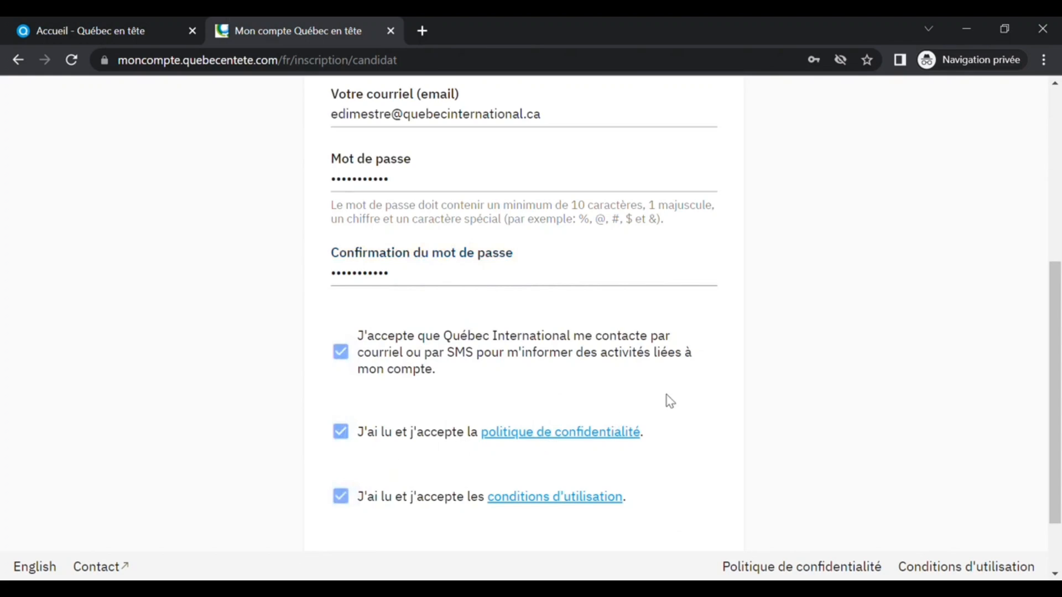
{"action": "scroll", "coordinate": [666, 395], "scroll_direction": "down", "scroll_amount": 2}
{"action": "left_click", "coordinate": [471, 487]}
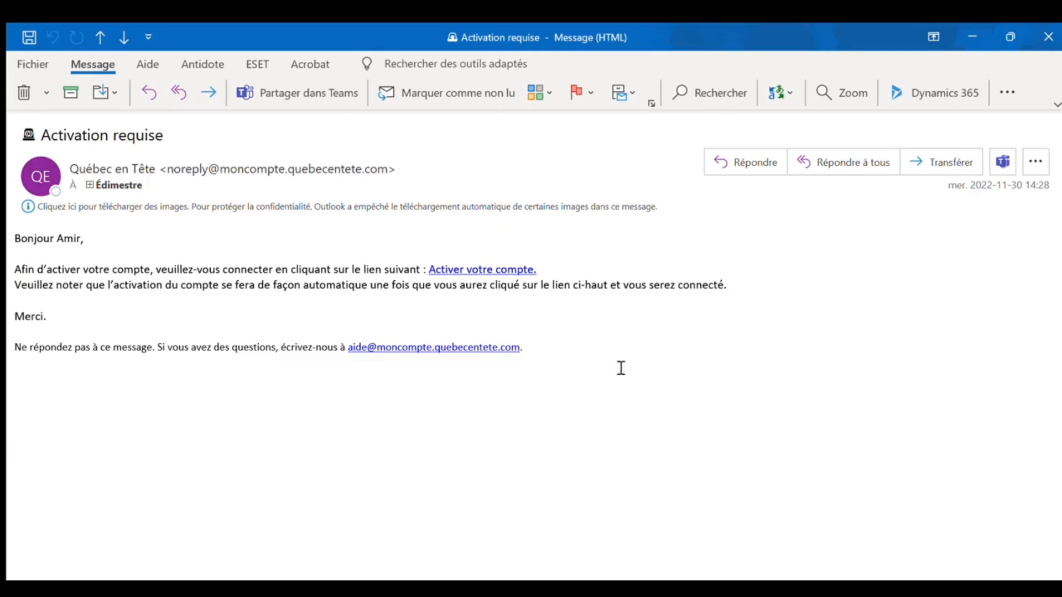
- Open the activation link from the confirmation e-mail and enter the account e-mail on the login page
{"action": "left_click", "coordinate": [477, 269]}
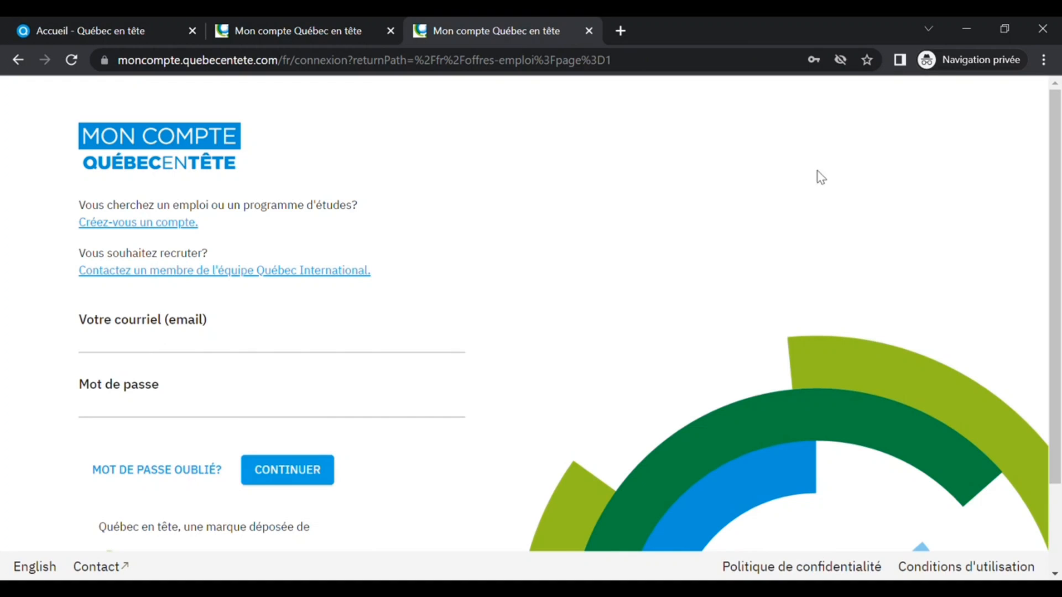
{"action": "left_click", "coordinate": [162, 347]}
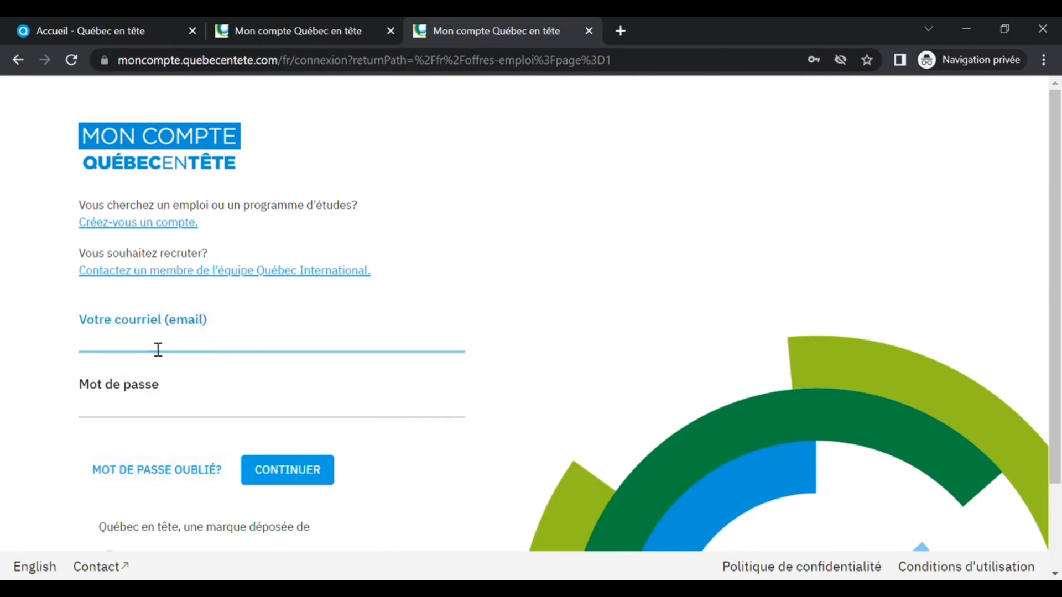
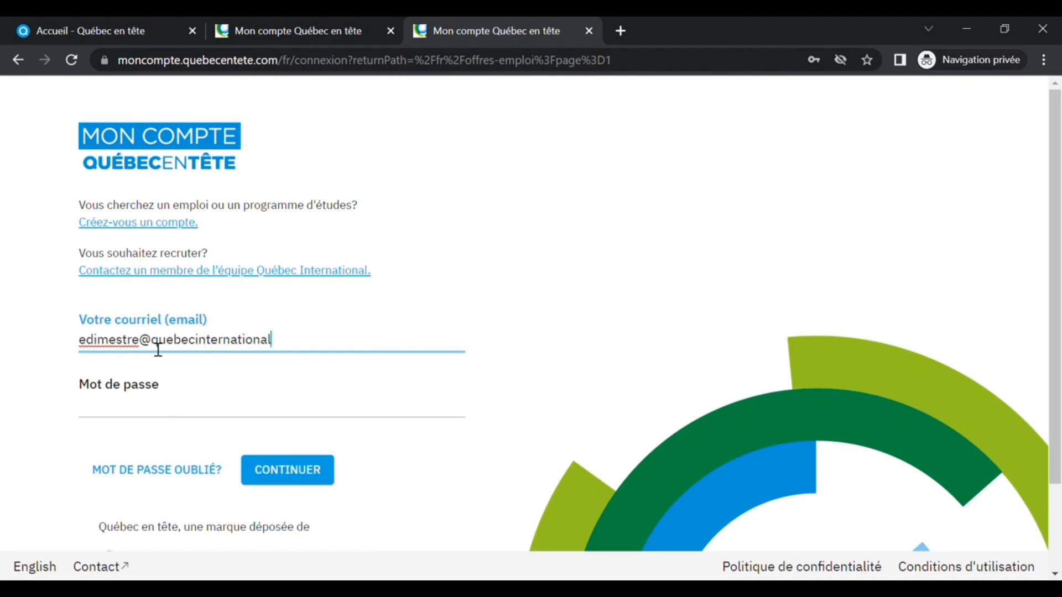
- Enter the account password and continue to log in
{"action": "left_click", "coordinate": [156, 426]}
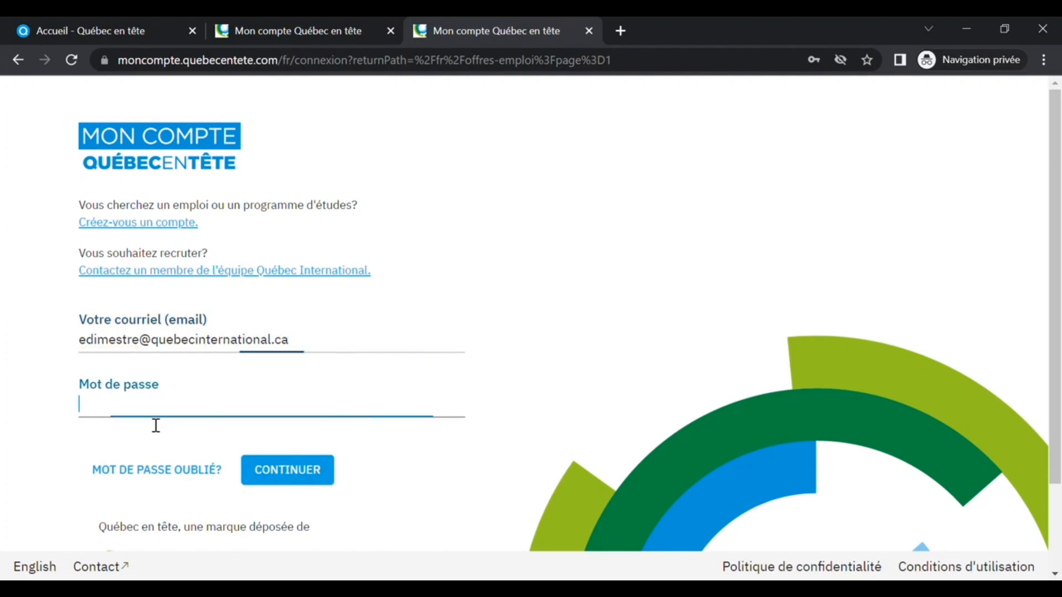
{"action": "type", "text": "•••••••••"}
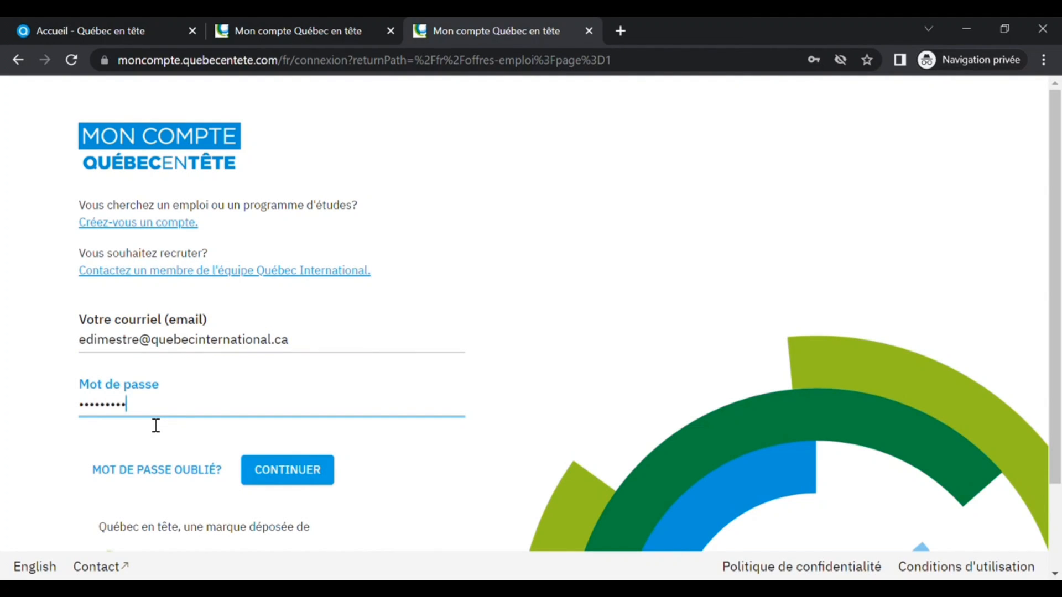
{"action": "type", "text": "••"}
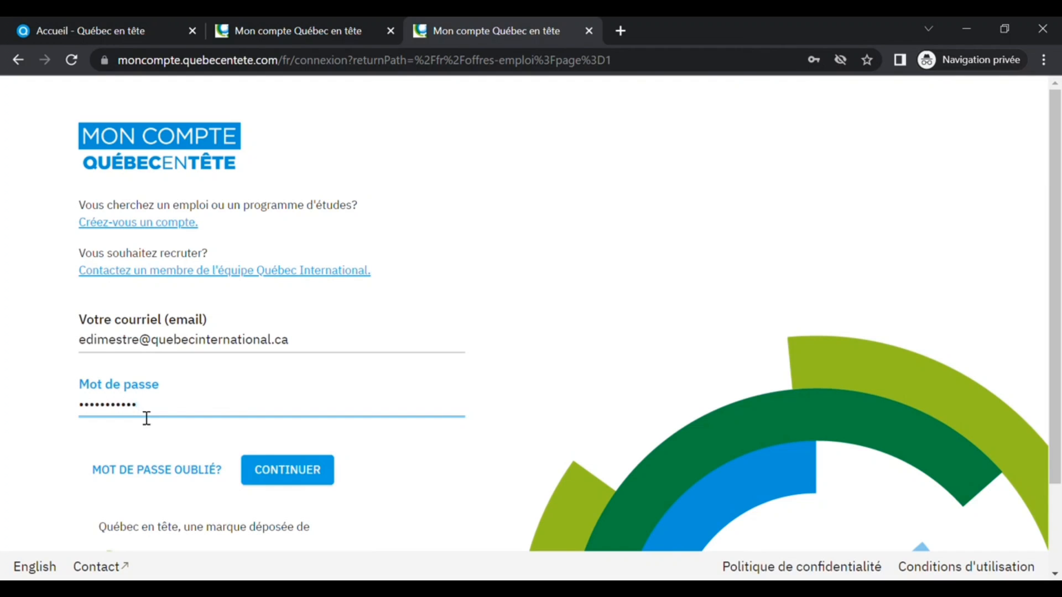
{"action": "left_click", "coordinate": [297, 479]}
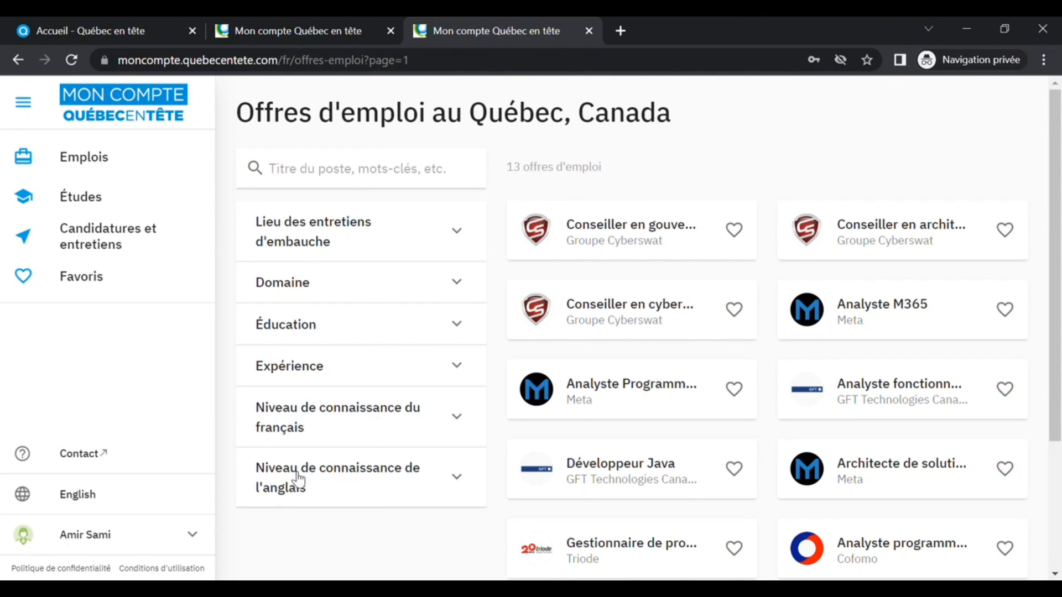
- Open the Emplois section and expand each job filter category to review its options
{"action": "left_click", "coordinate": [105, 164]}
{"action": "left_click", "coordinate": [469, 231]}
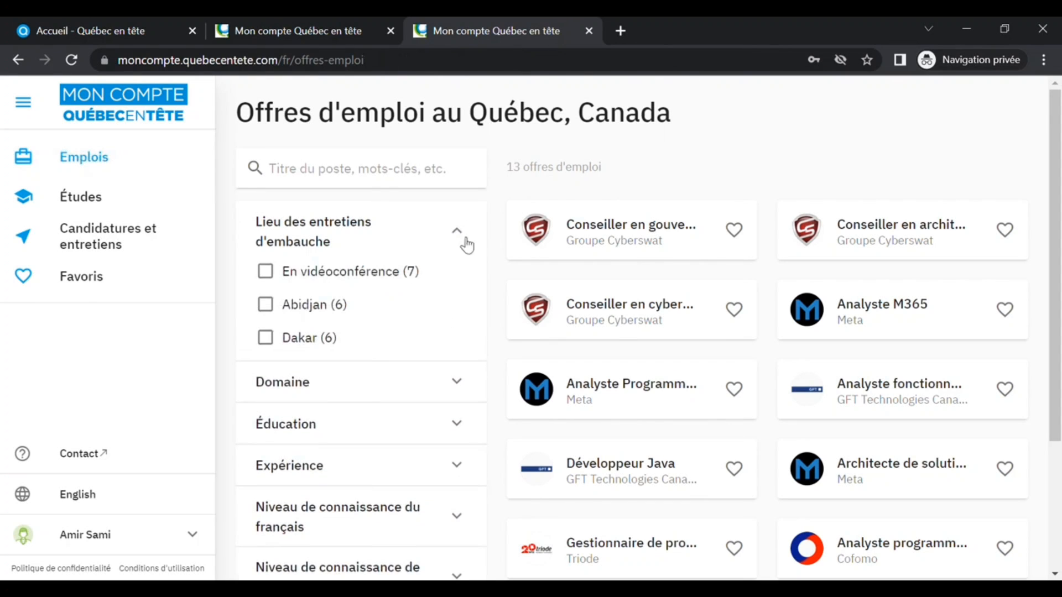
{"action": "scroll", "coordinate": [476, 283], "scroll_direction": "down", "scroll_amount": 3}
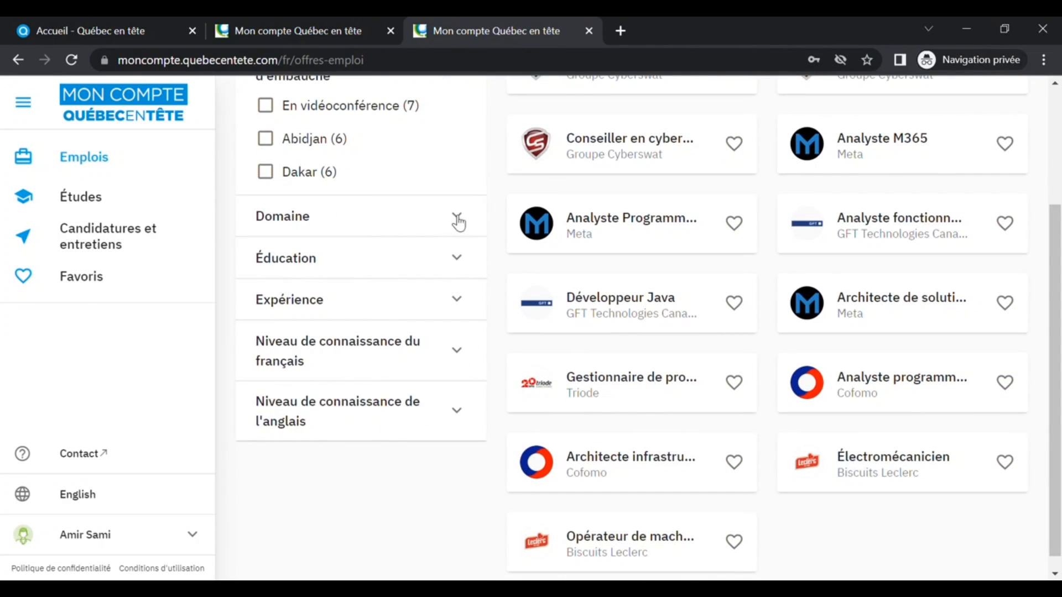
{"action": "left_click", "coordinate": [457, 220]}
{"action": "scroll", "coordinate": [465, 244], "scroll_direction": "down", "scroll_amount": 1}
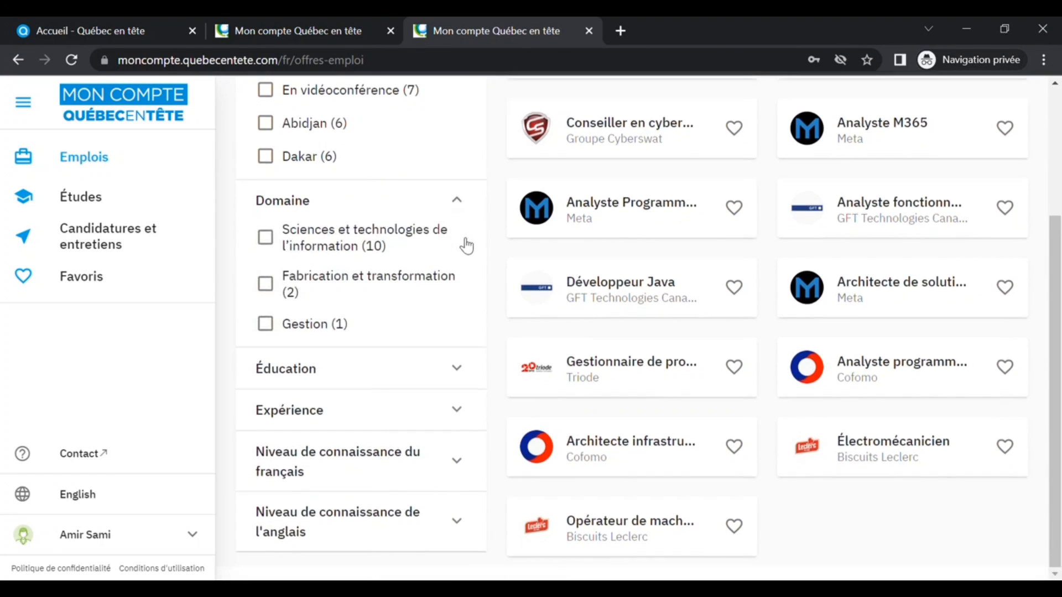
{"action": "left_click", "coordinate": [464, 370]}
{"action": "scroll", "coordinate": [464, 370], "scroll_direction": "down", "scroll_amount": 2}
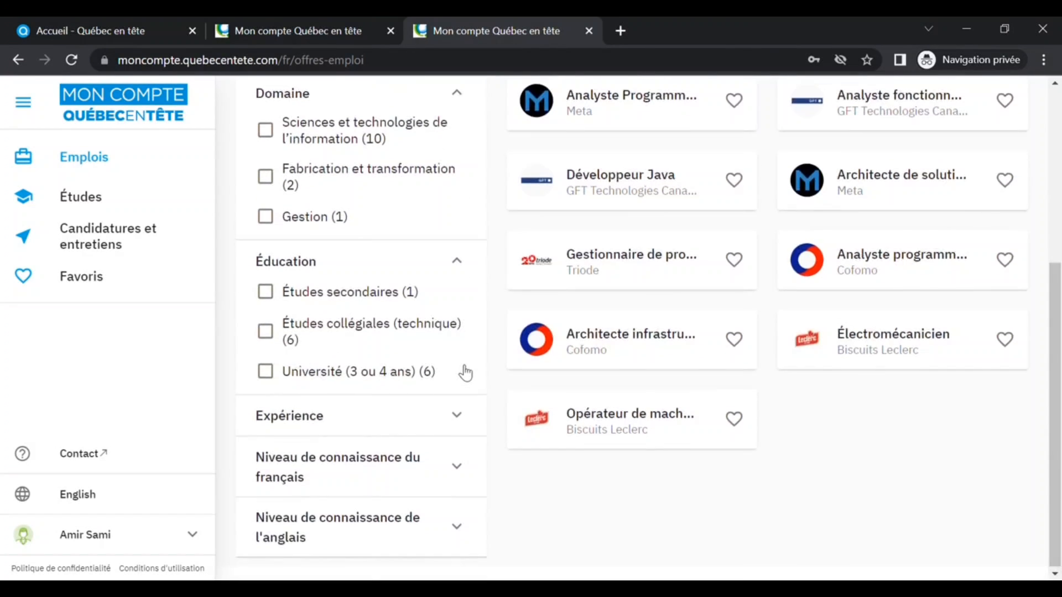
{"action": "left_click", "coordinate": [464, 416]}
{"action": "scroll", "coordinate": [464, 417], "scroll_direction": "down", "scroll_amount": 2}
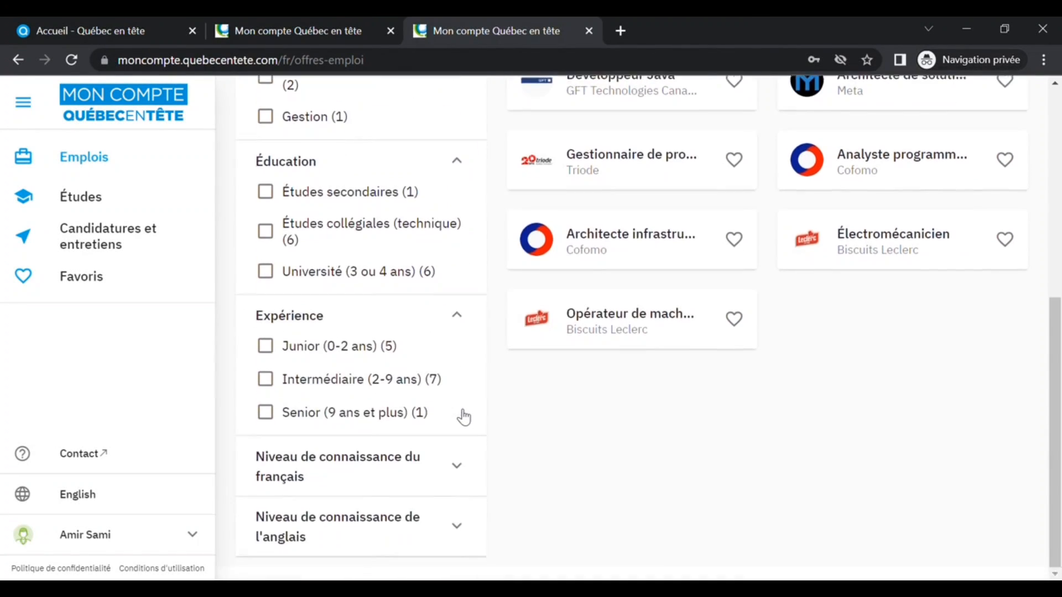
{"action": "left_click", "coordinate": [463, 470]}
{"action": "scroll", "coordinate": [463, 470], "scroll_direction": "down", "scroll_amount": 1}
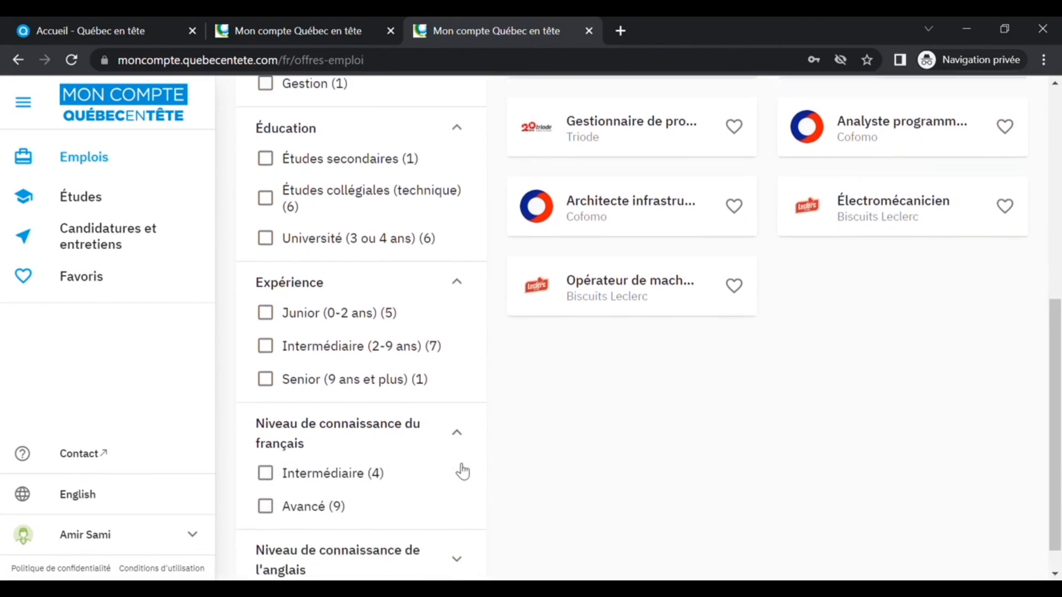
{"action": "left_click", "coordinate": [462, 529]}
{"action": "scroll", "coordinate": [451, 475], "scroll_direction": "down", "scroll_amount": 1}
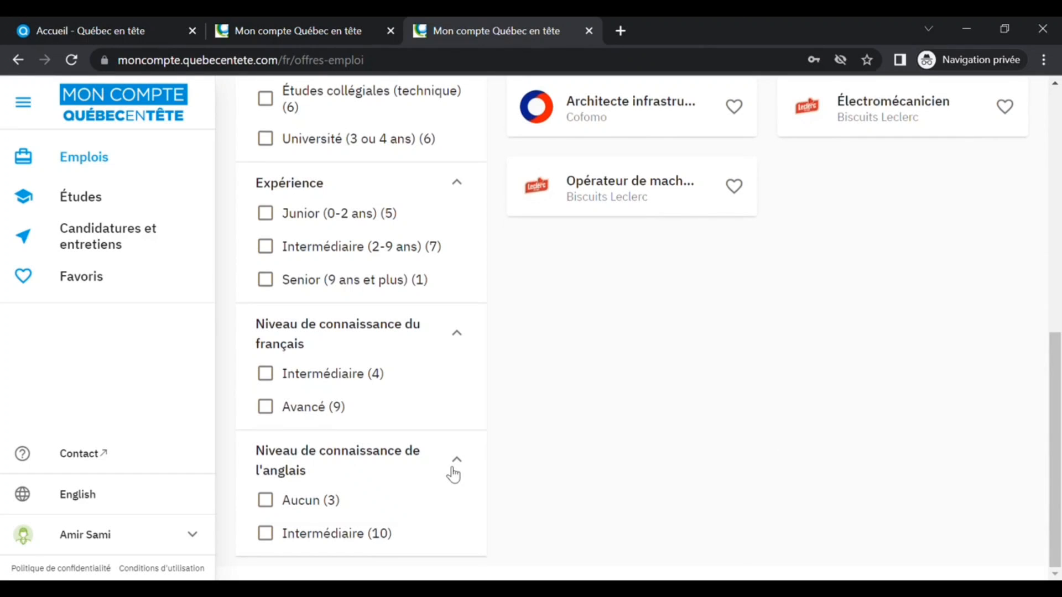
{"action": "scroll", "coordinate": [664, 375], "scroll_direction": "up", "scroll_amount": 6}
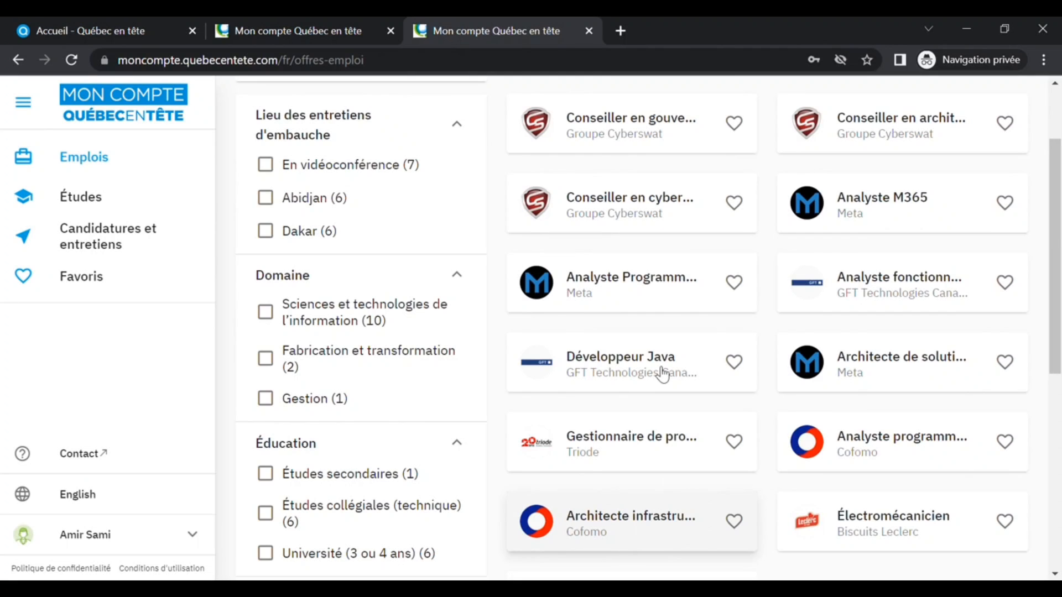
- Open the Développeur Java offer from GFT Technologies and read through its description
{"action": "left_click", "coordinate": [625, 368]}
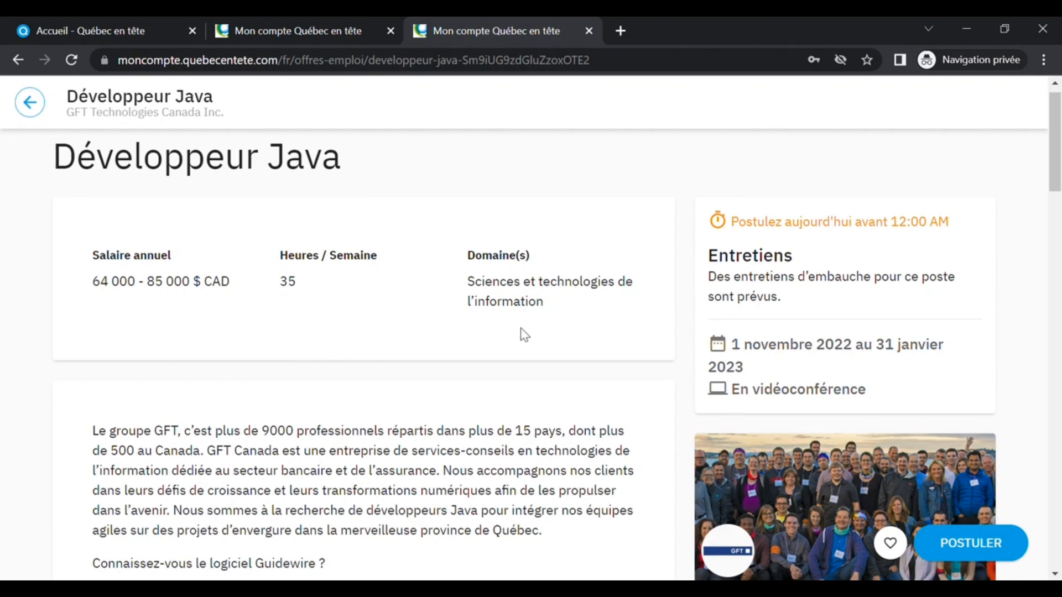
{"action": "scroll", "coordinate": [600, 412], "scroll_direction": "down", "scroll_amount": 5}
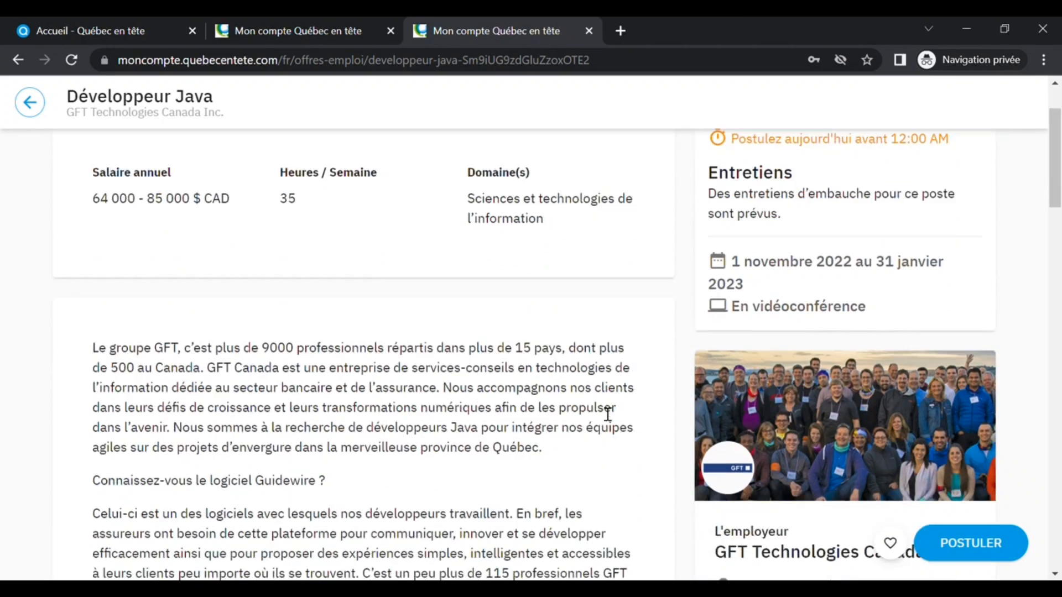
{"action": "scroll", "coordinate": [603, 412], "scroll_direction": "down", "scroll_amount": 8}
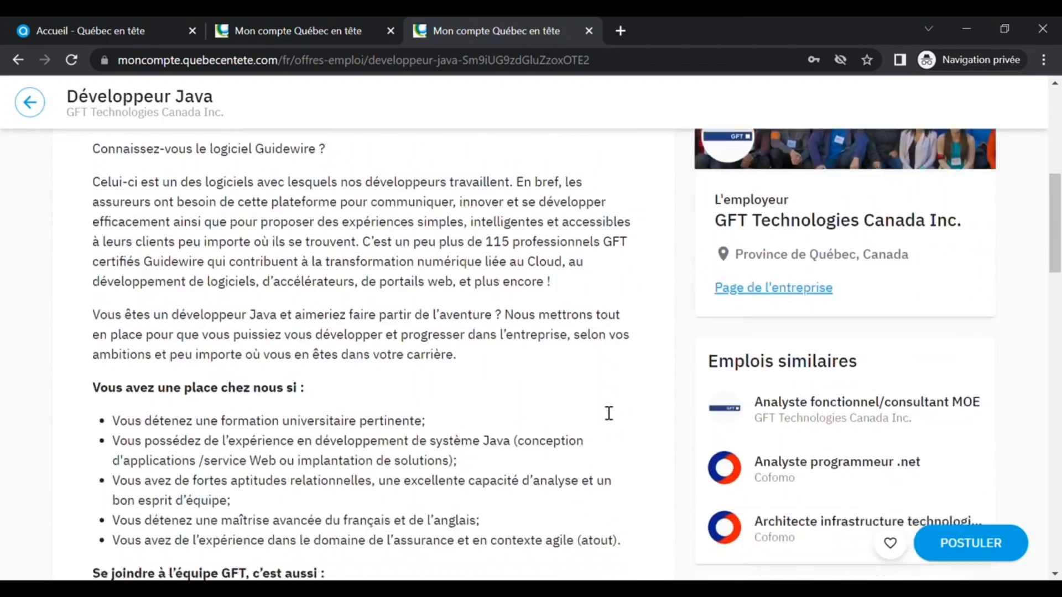
{"action": "scroll", "coordinate": [602, 412], "scroll_direction": "down", "scroll_amount": 8}
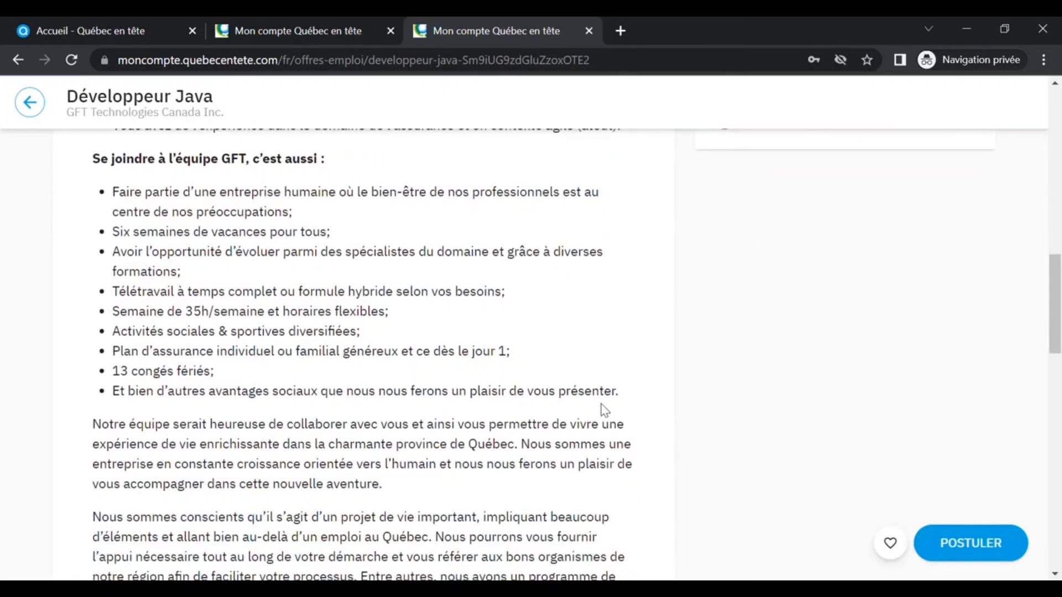
{"action": "scroll", "coordinate": [604, 410], "scroll_direction": "down", "scroll_amount": 6}
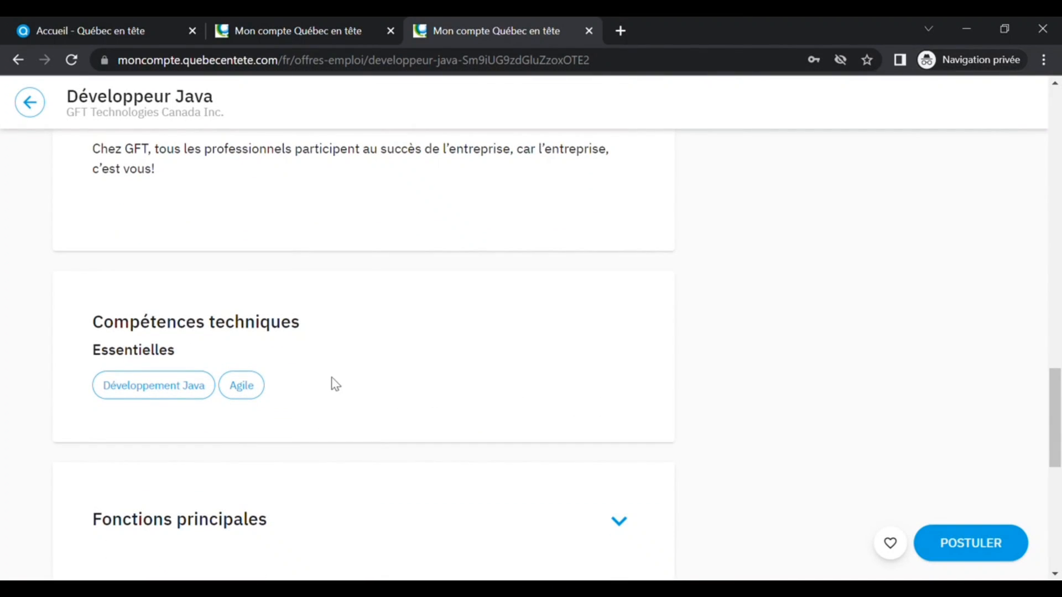
{"action": "scroll", "coordinate": [489, 376], "scroll_direction": "down", "scroll_amount": 5}
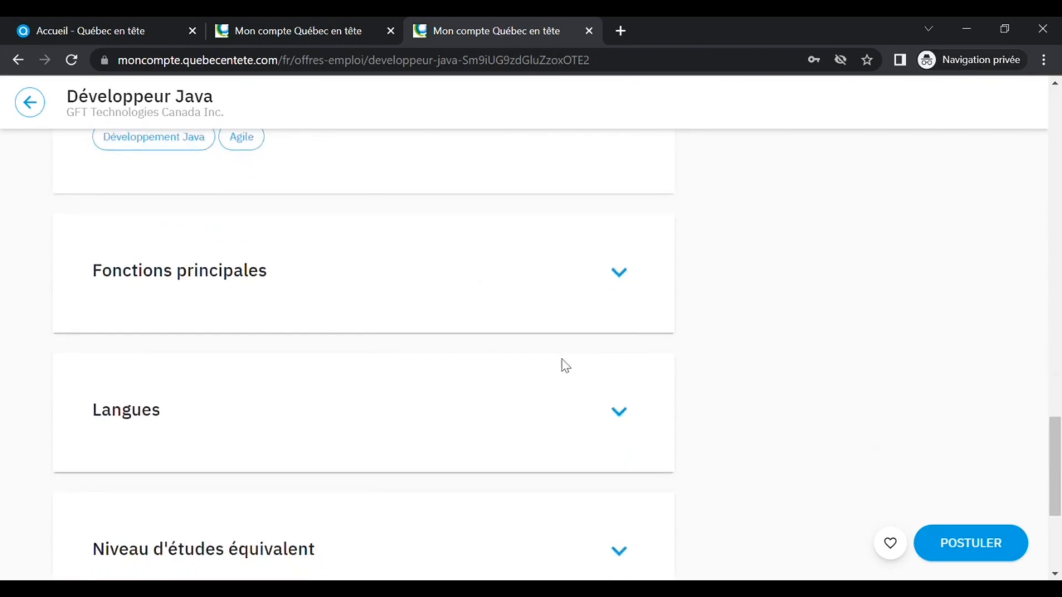
- Expand the offer's Fonctions principales, Langues, Niveau d'études équivalent and Niveau d'expérience sections to review the requirements
{"action": "left_click", "coordinate": [630, 277]}
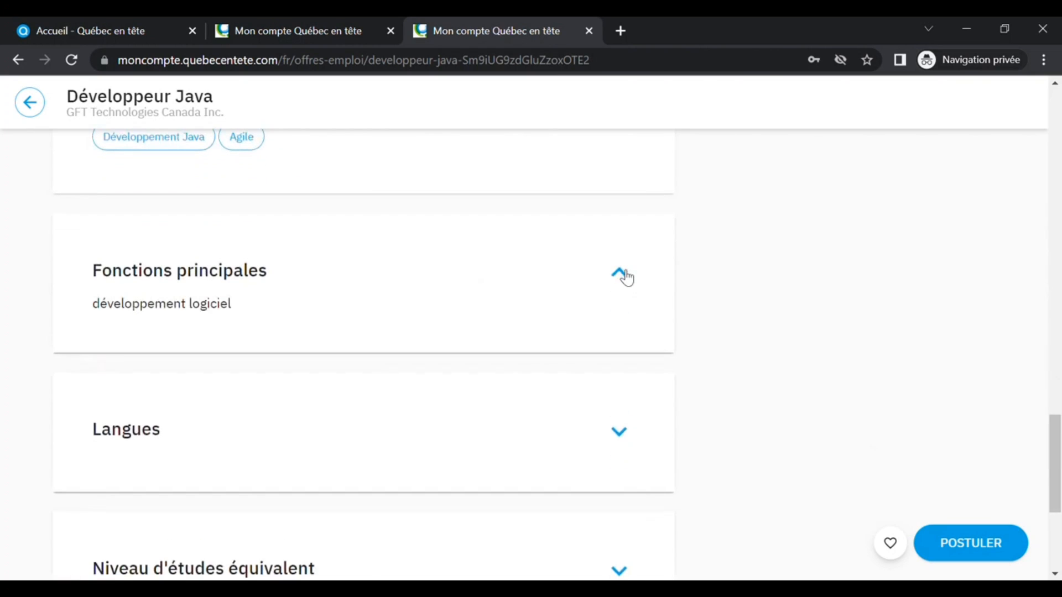
{"action": "left_click", "coordinate": [620, 432]}
{"action": "scroll", "coordinate": [621, 434], "scroll_direction": "down", "scroll_amount": 3}
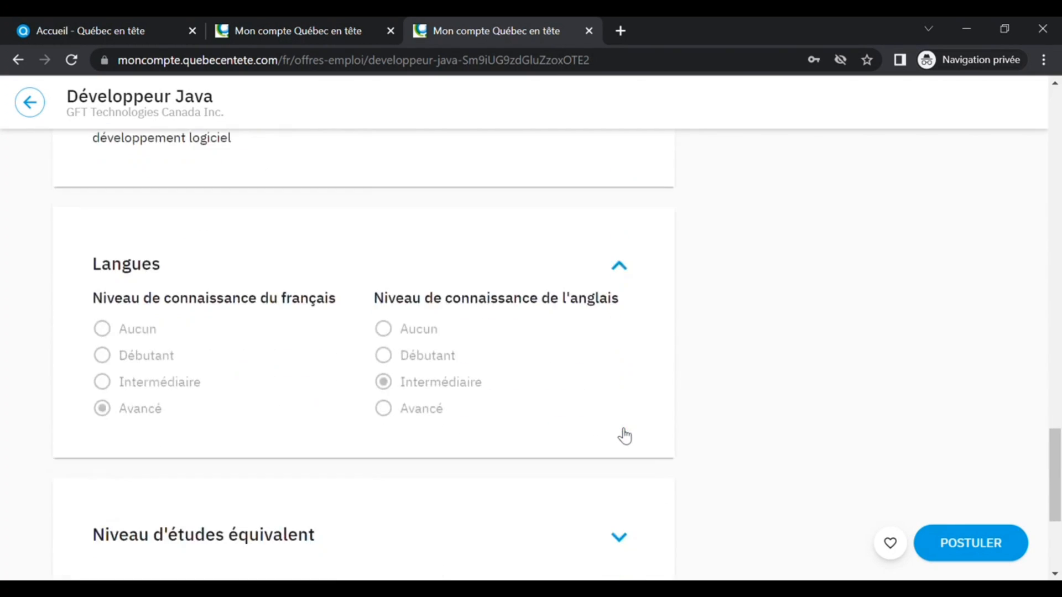
{"action": "scroll", "coordinate": [621, 434], "scroll_direction": "down", "scroll_amount": 4}
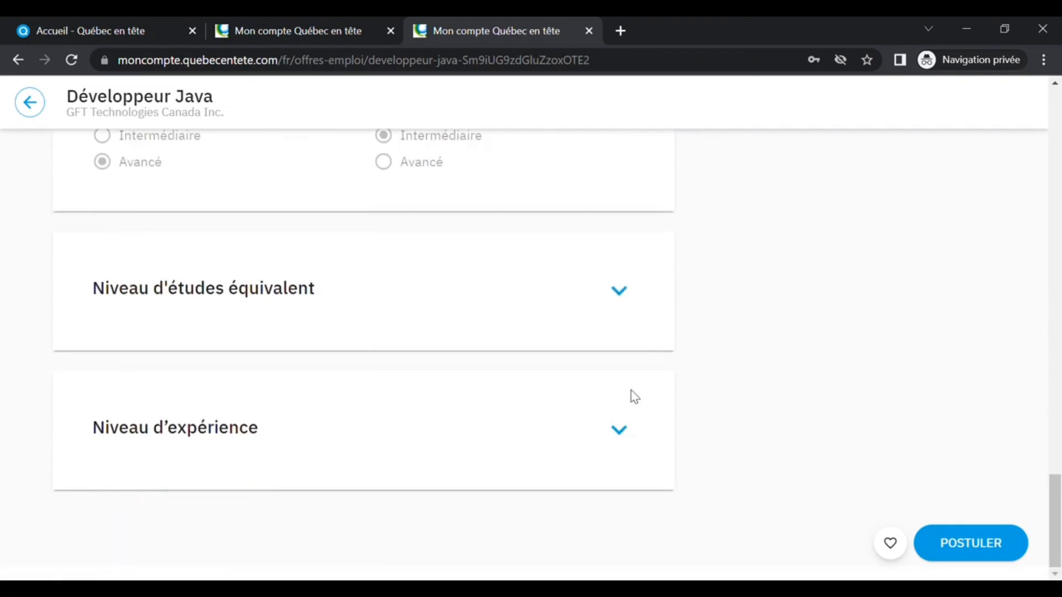
{"action": "left_click", "coordinate": [626, 300]}
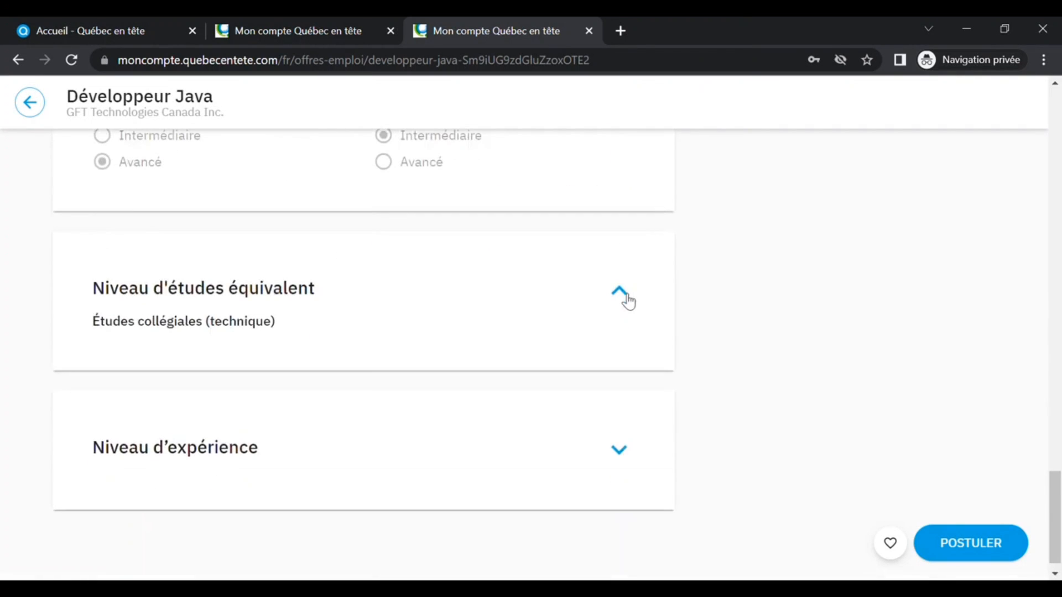
{"action": "left_click", "coordinate": [622, 452]}
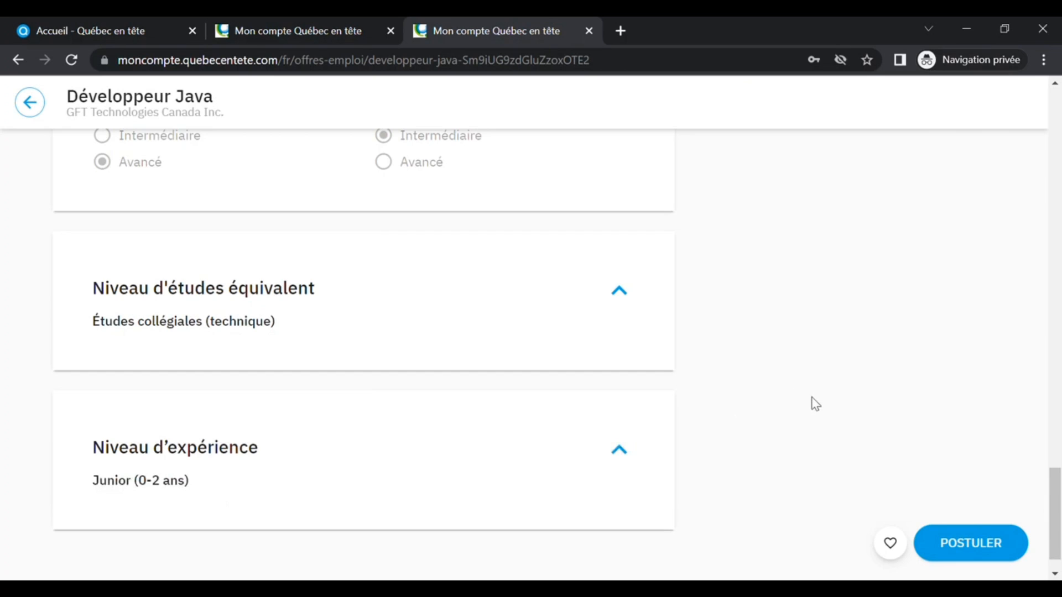
{"action": "scroll", "coordinate": [816, 405], "scroll_direction": "up", "scroll_amount": 20}
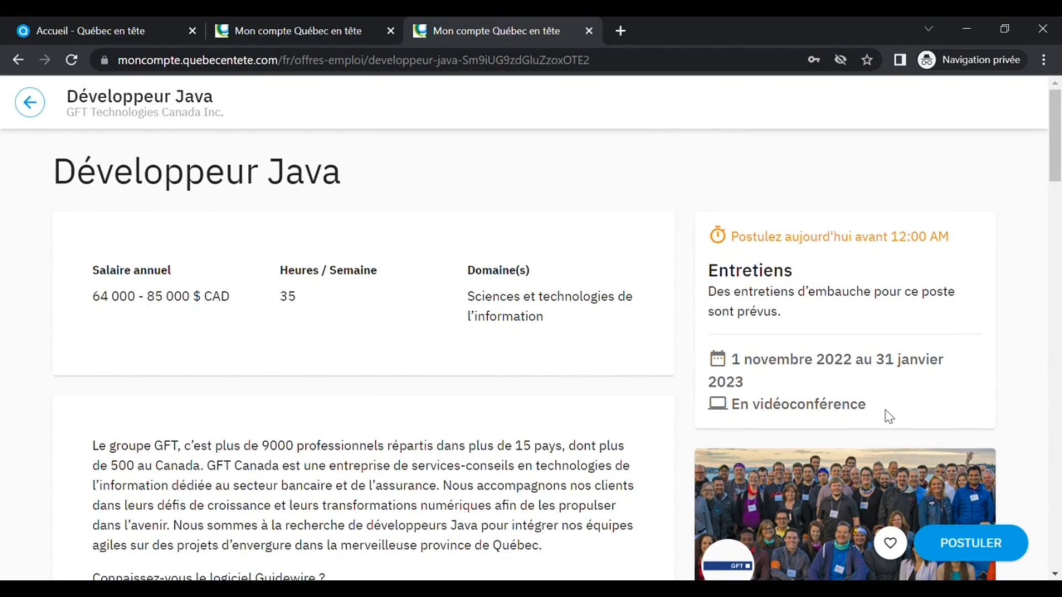
{"action": "scroll", "coordinate": [888, 415], "scroll_direction": "down", "scroll_amount": 6}
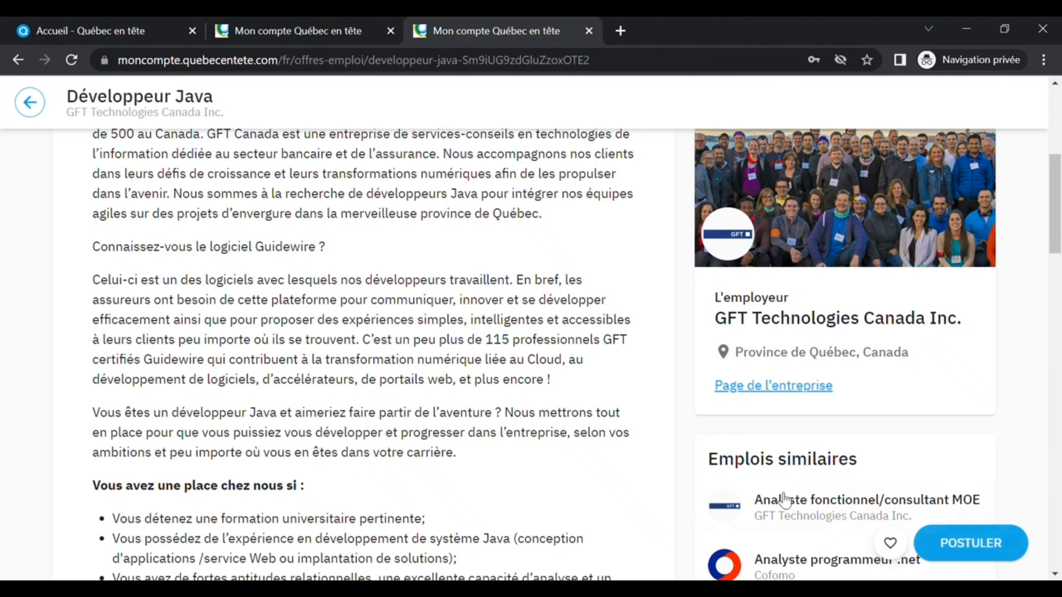
- Return to the job list and open the account's Profils page
{"action": "left_click", "coordinate": [34, 104]}
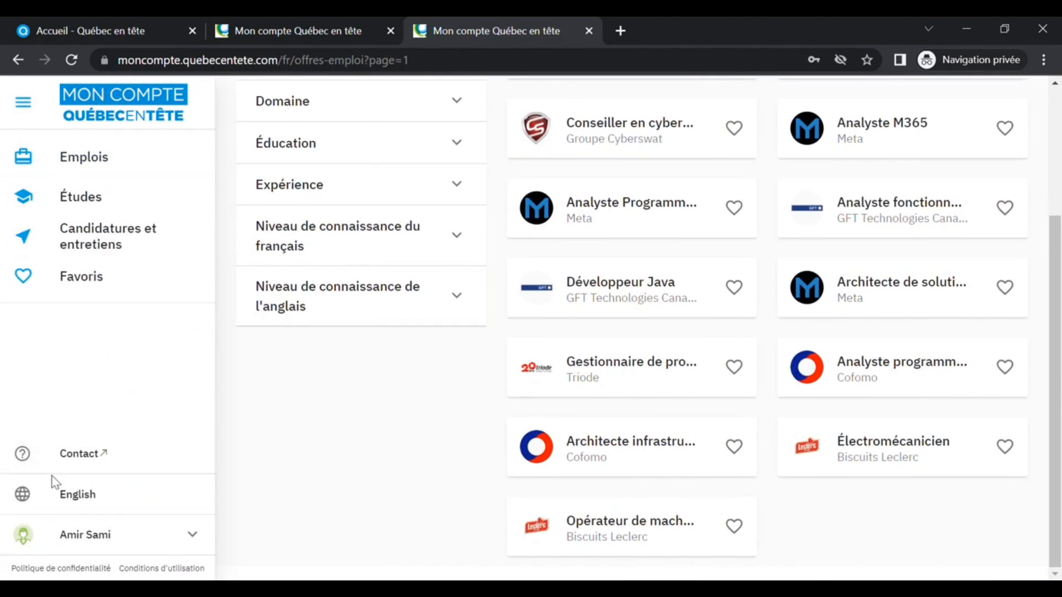
{"action": "left_click", "coordinate": [145, 544]}
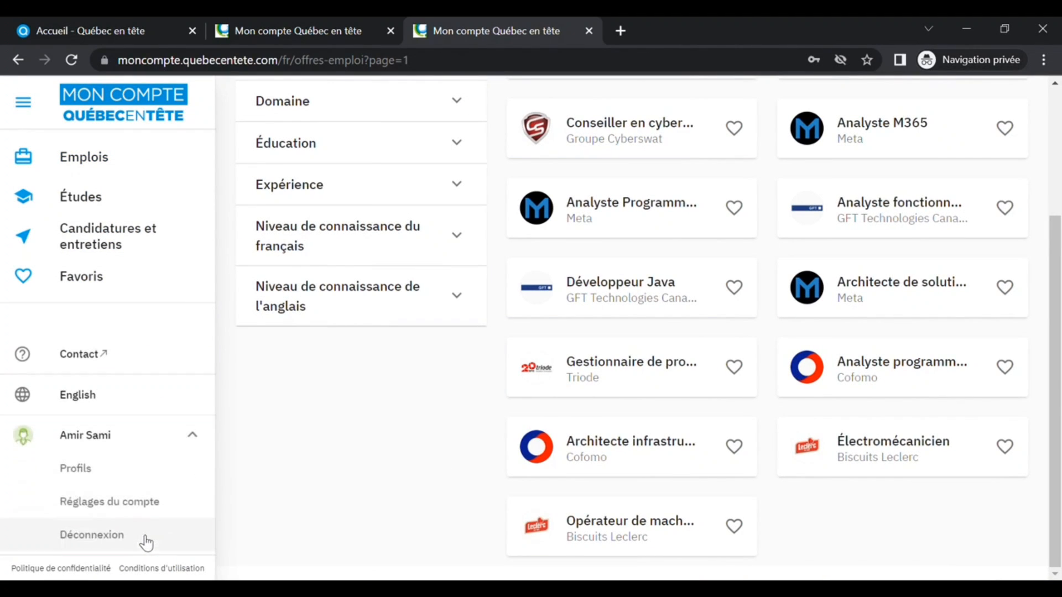
{"action": "left_click", "coordinate": [109, 476]}
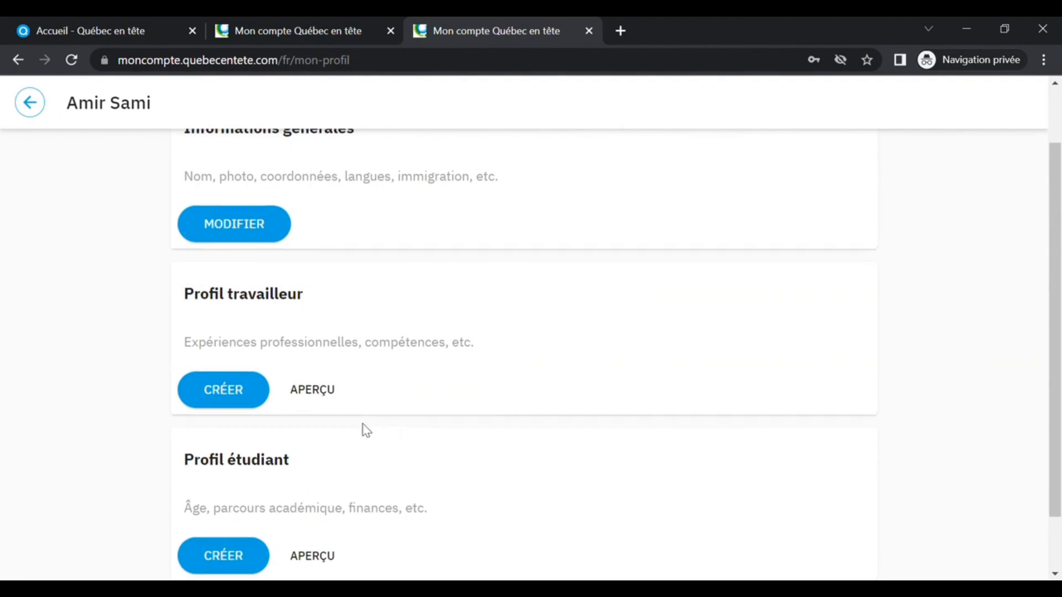
- Edit the general information in Français and upload a profile photo from a file
{"action": "scroll", "coordinate": [363, 426], "scroll_direction": "up", "scroll_amount": 2}
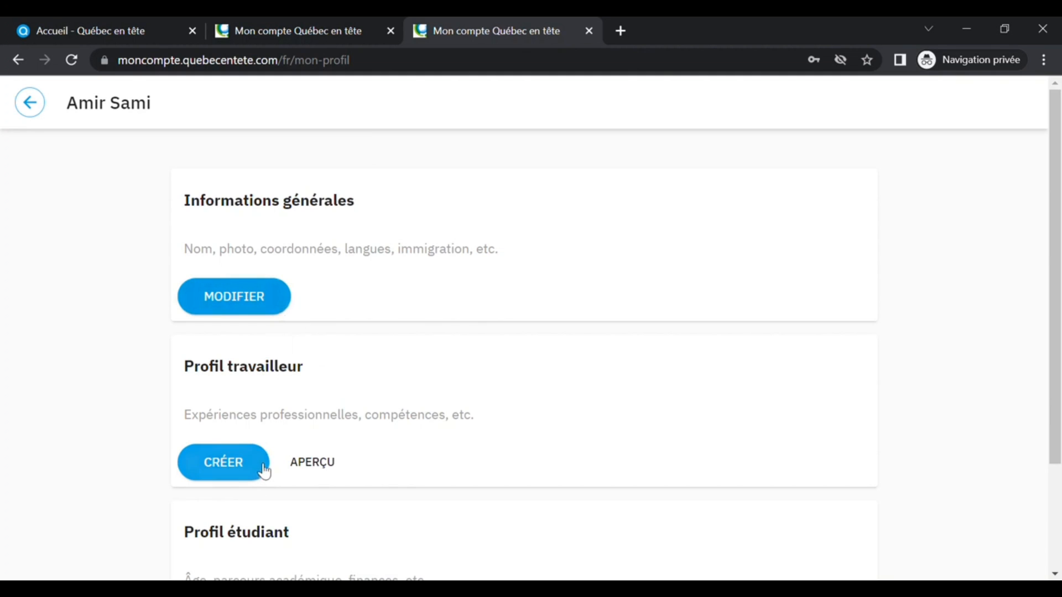
{"action": "scroll", "coordinate": [265, 472], "scroll_direction": "down", "scroll_amount": 3}
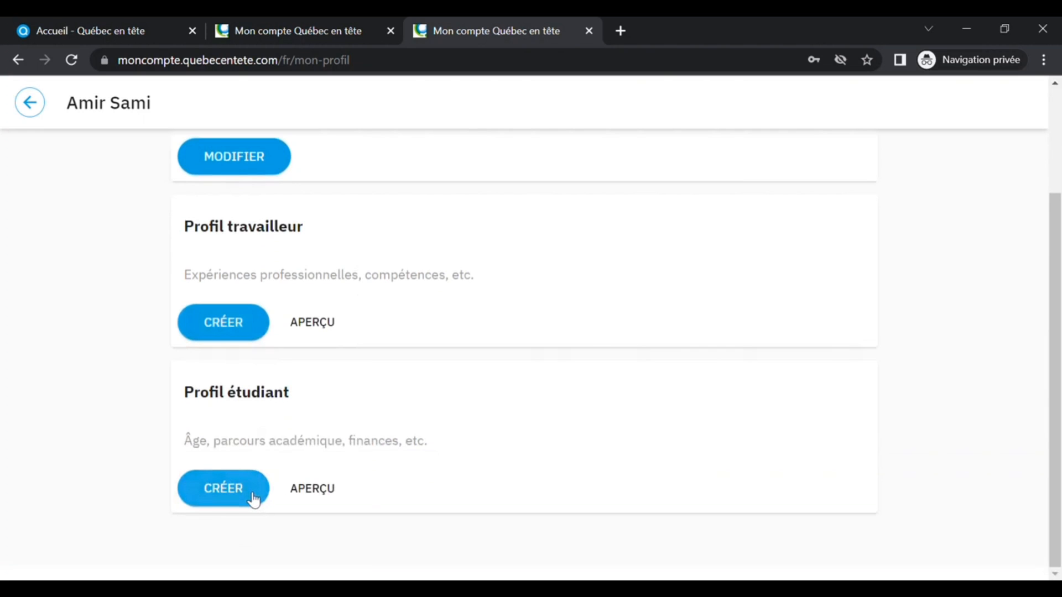
{"action": "scroll", "coordinate": [256, 495], "scroll_direction": "up", "scroll_amount": 3}
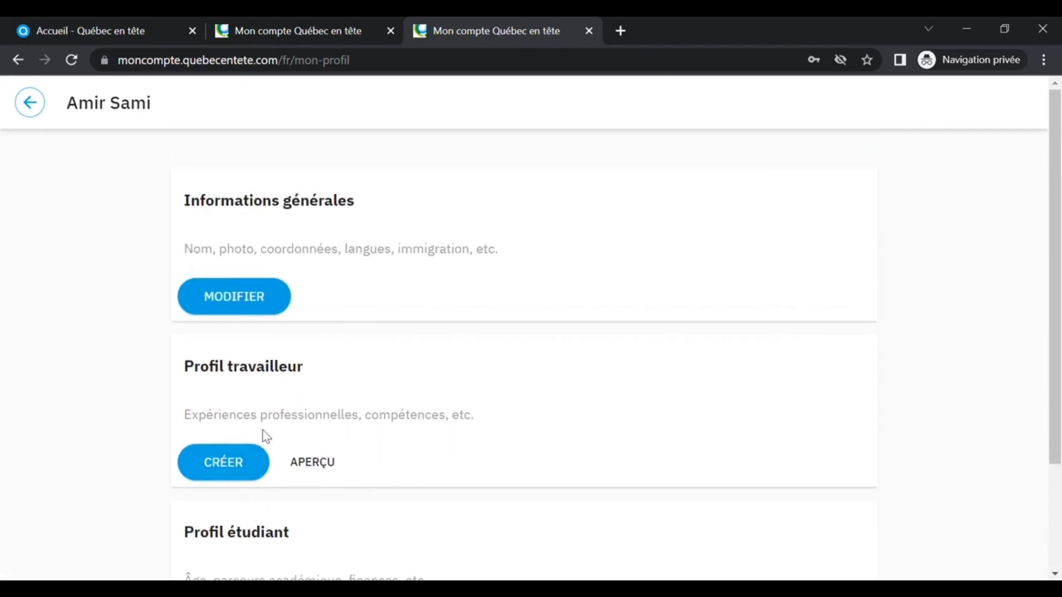
{"action": "left_click", "coordinate": [287, 302]}
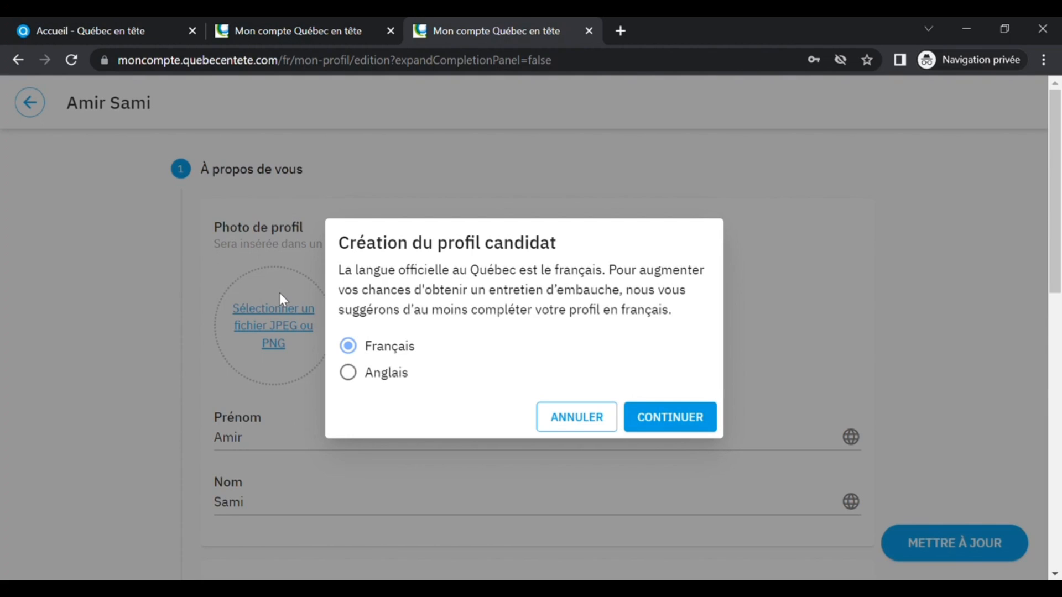
{"action": "left_click", "coordinate": [676, 419]}
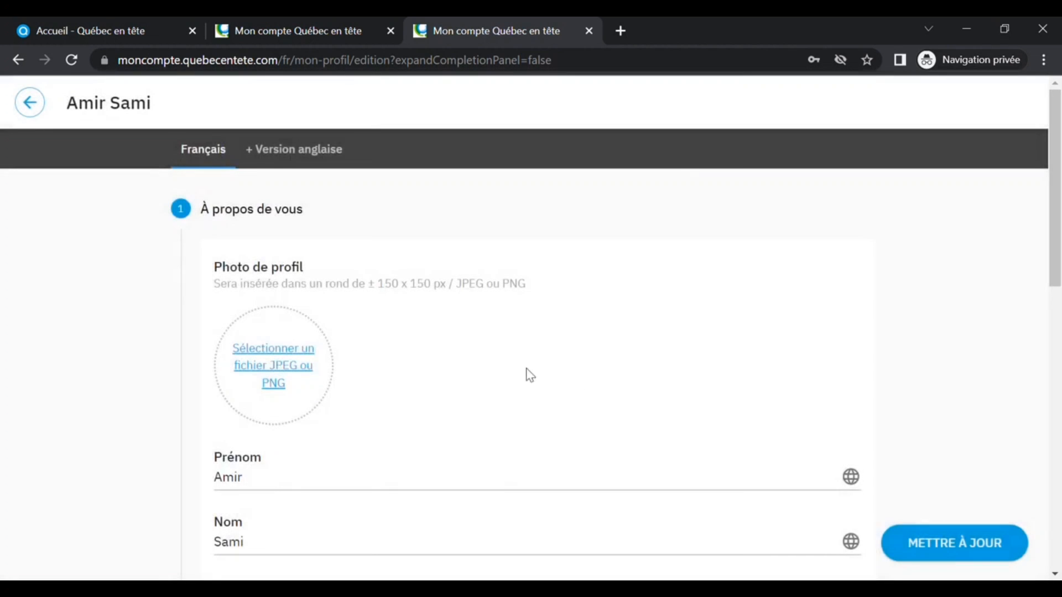
{"action": "left_click", "coordinate": [273, 369]}
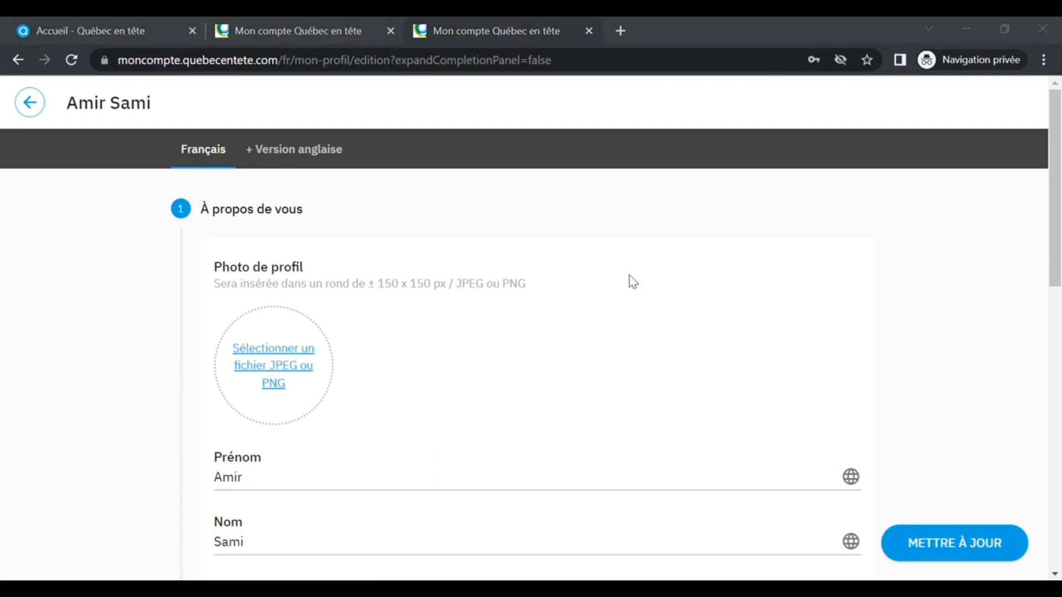
{"action": "double_click", "coordinate": [789, 227]}
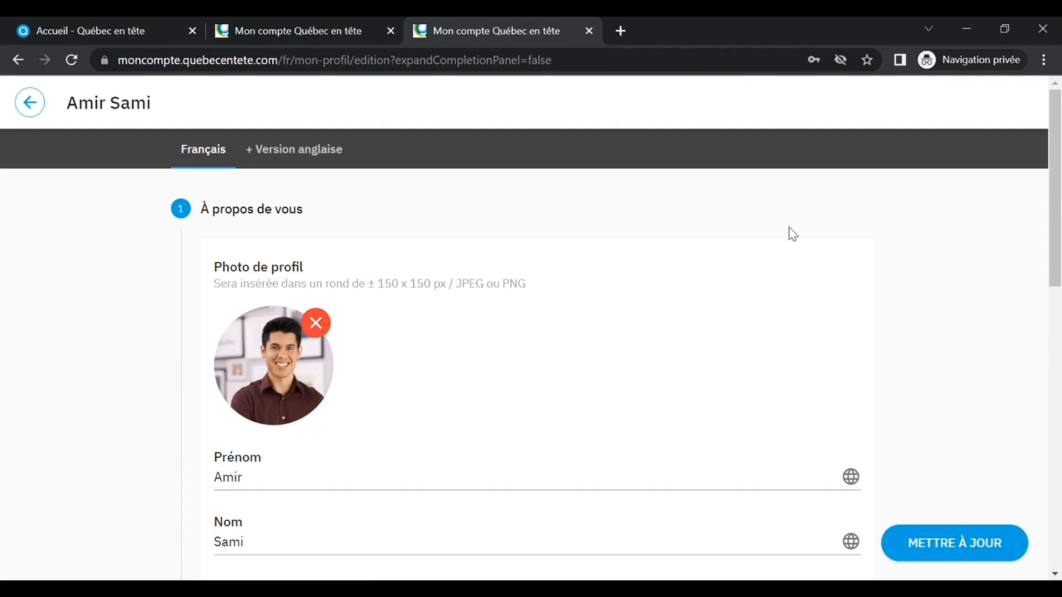
- Set both the nationality and the country of residence to Maroc
{"action": "scroll", "coordinate": [634, 382], "scroll_direction": "down", "scroll_amount": 3}
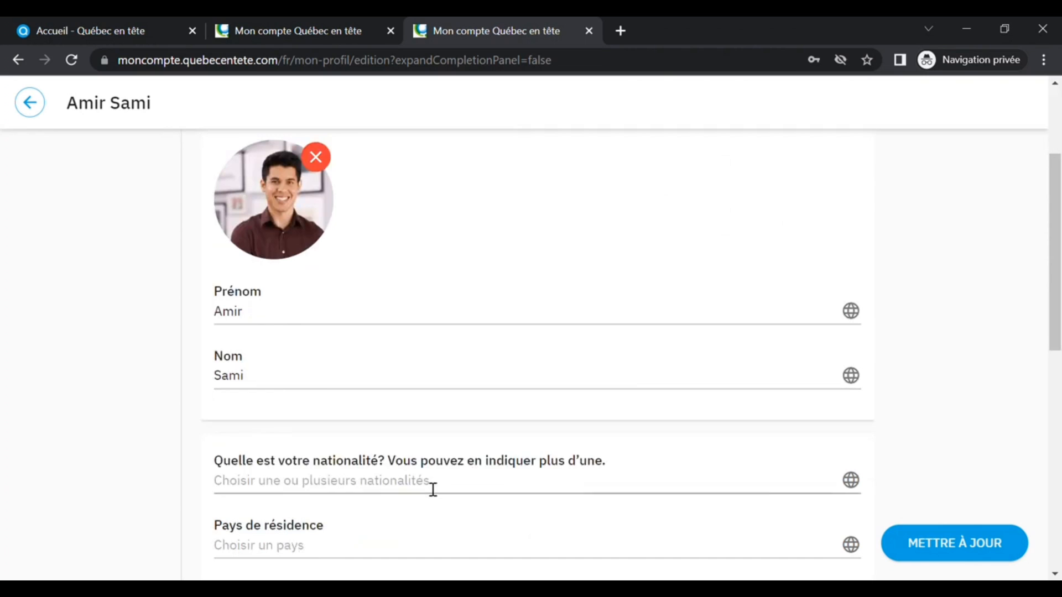
{"action": "left_click", "coordinate": [433, 490]}
{"action": "left_click_drag", "start_coordinate": [854, 254], "coordinate": [857, 578]}
{"action": "scroll", "coordinate": [453, 360], "scroll_direction": "down", "scroll_amount": 3}
{"action": "scroll", "coordinate": [448, 356], "scroll_direction": "up", "scroll_amount": 1}
{"action": "left_click", "coordinate": [245, 299]}
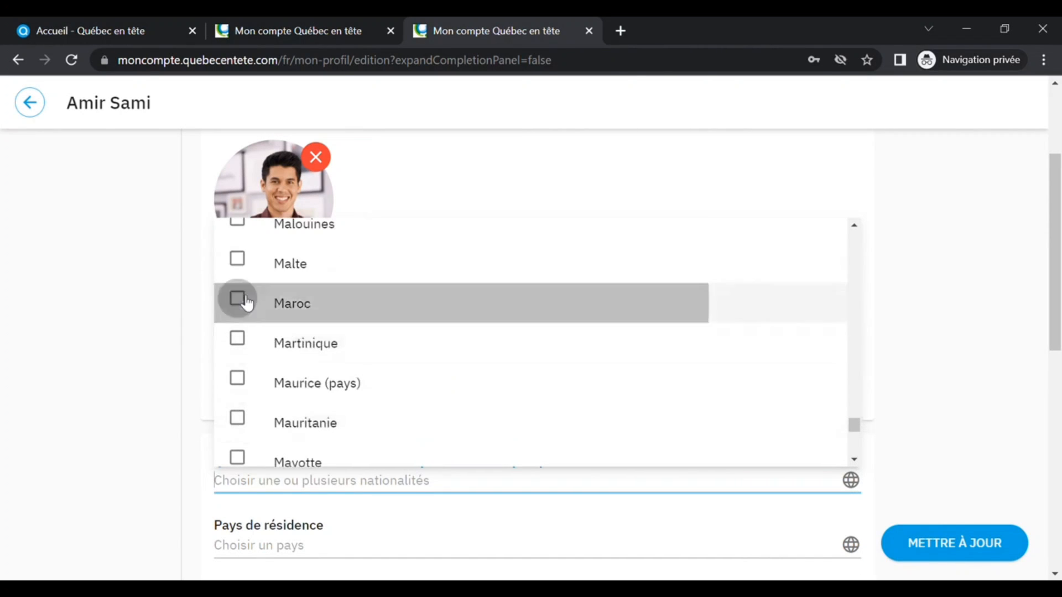
{"action": "left_click", "coordinate": [348, 547]}
{"action": "left_click_drag", "start_coordinate": [855, 316], "coordinate": [854, 572]}
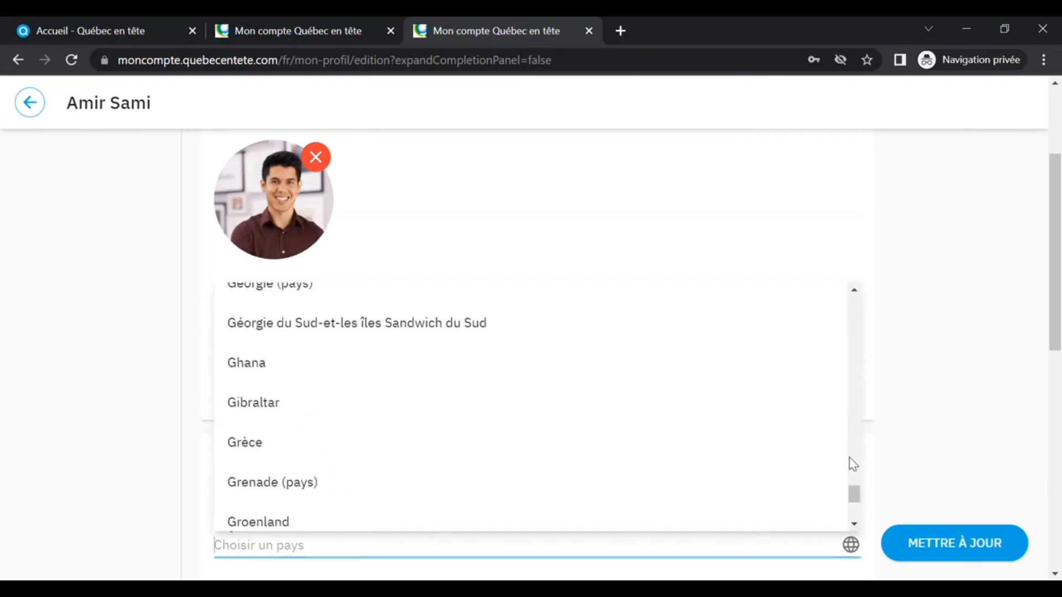
{"action": "scroll", "coordinate": [848, 457], "scroll_direction": "down", "scroll_amount": 20}
{"action": "left_click", "coordinate": [253, 443]}
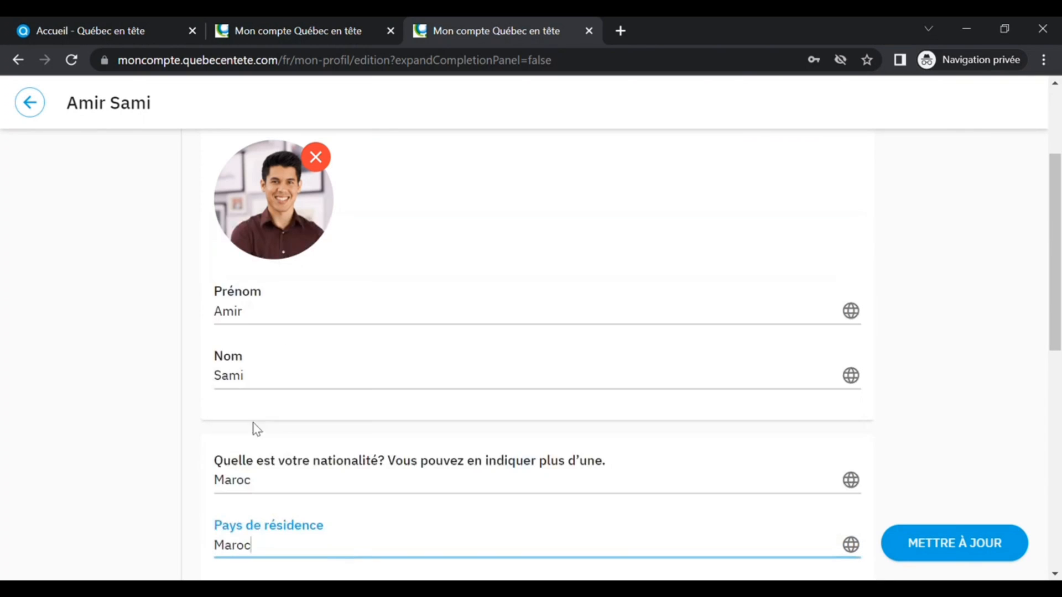
- Enter Casablanca as the city
{"action": "scroll", "coordinate": [754, 351], "scroll_direction": "down", "scroll_amount": 5}
{"action": "left_click", "coordinate": [303, 370]}
{"action": "type", "text": "Casabla"}
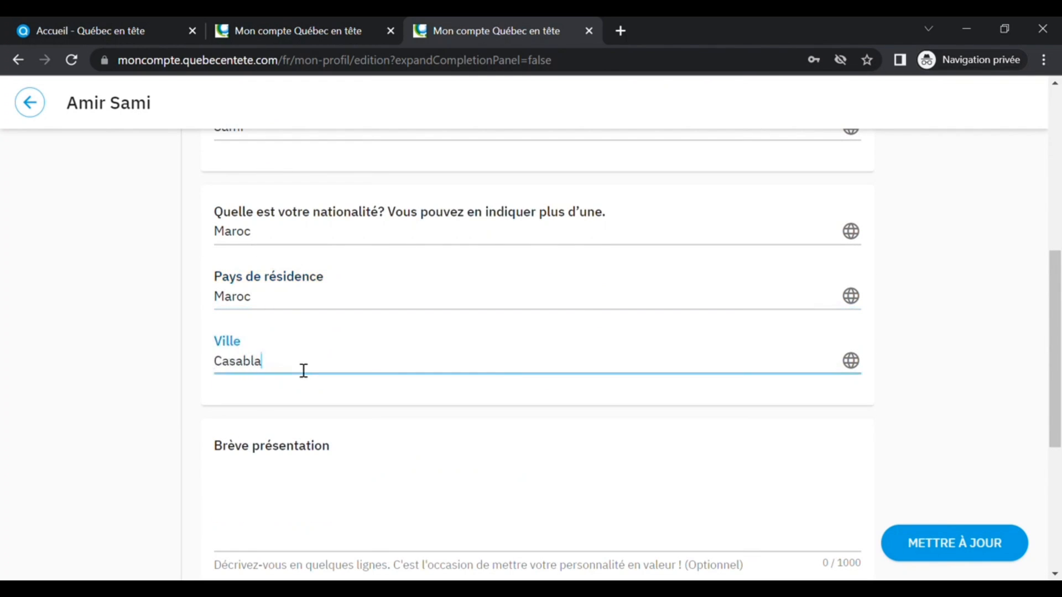
{"action": "type", "text": "nca"}
- Write the brief presentation: "J'ai réalisé des études universitaires en informatique. Je compte 5 années d'expérience à titre de développeur Java ainsi que 2 années en tant que développeur .NET."
{"action": "left_click", "coordinate": [337, 486]}
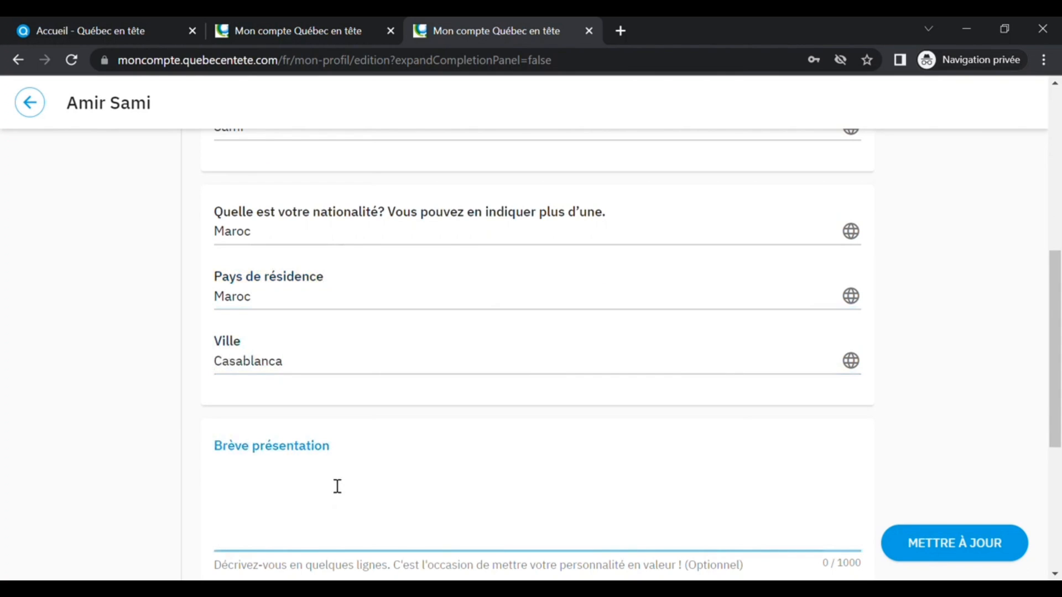
{"action": "type", "text": "J'ai réalisé des études un"}
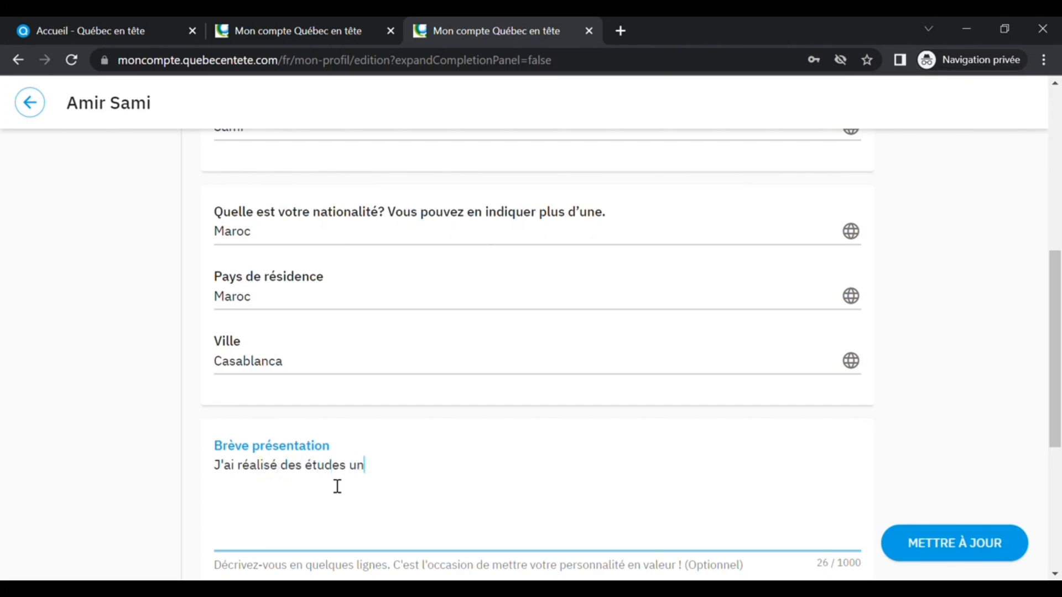
{"action": "type", "text": "iversitaires "}
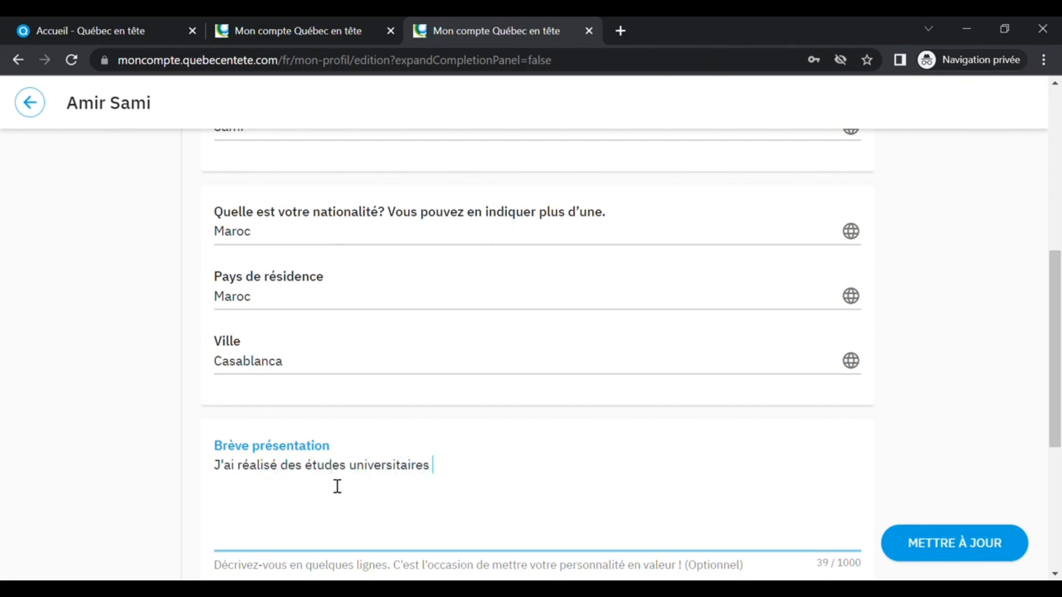
{"action": "type", "text": "en informatique"}
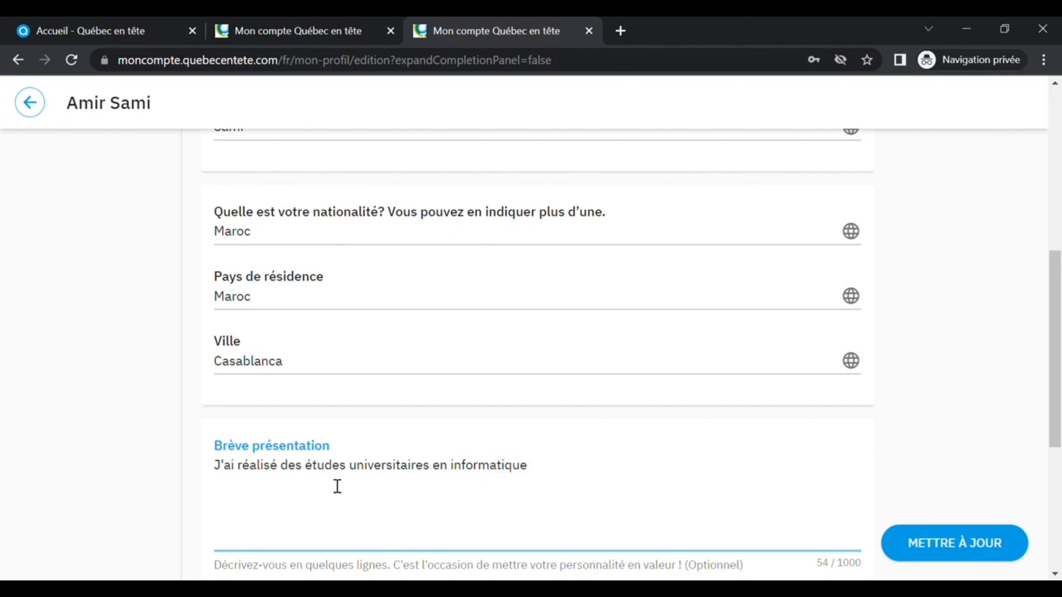
{"action": "type", "text": ".  Je compte 5 années d'expérie"}
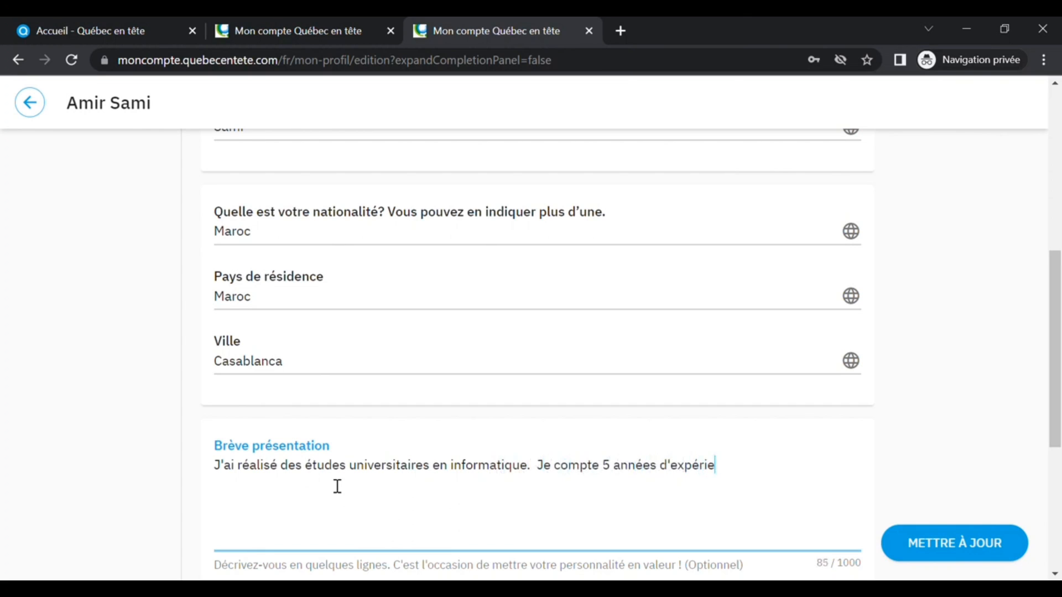
{"action": "type", "text": "nce à titre de"}
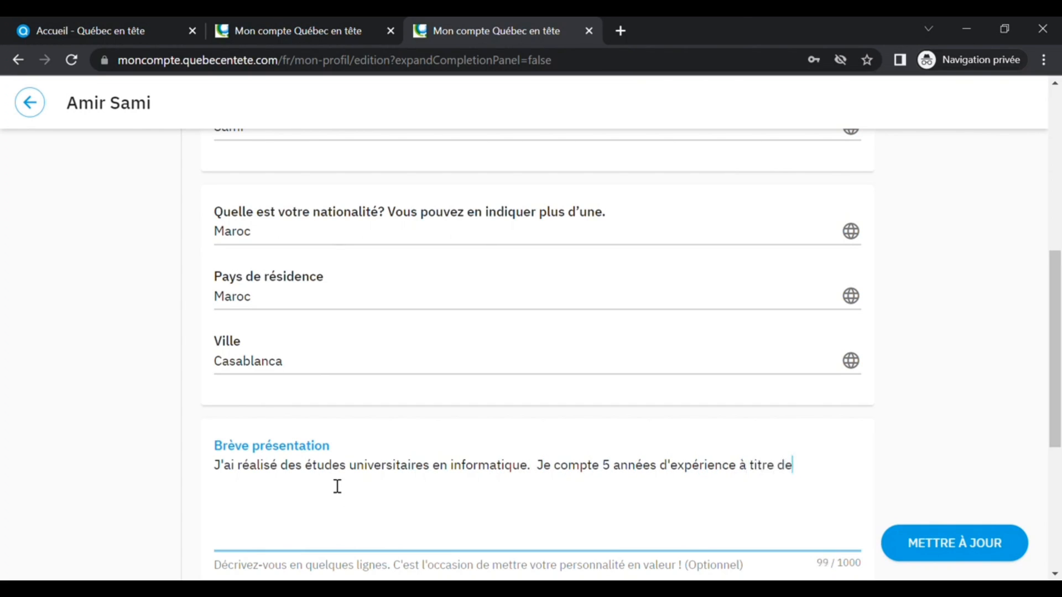
{"action": "type", "text": " développeur "}
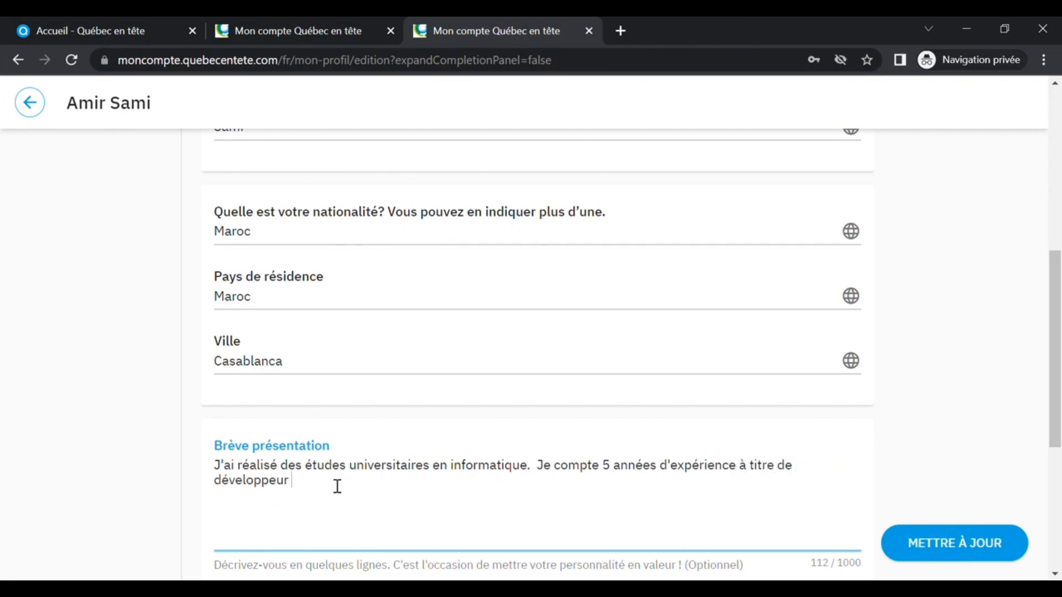
{"action": "type", "text": "Java ainsi que 2 années"}
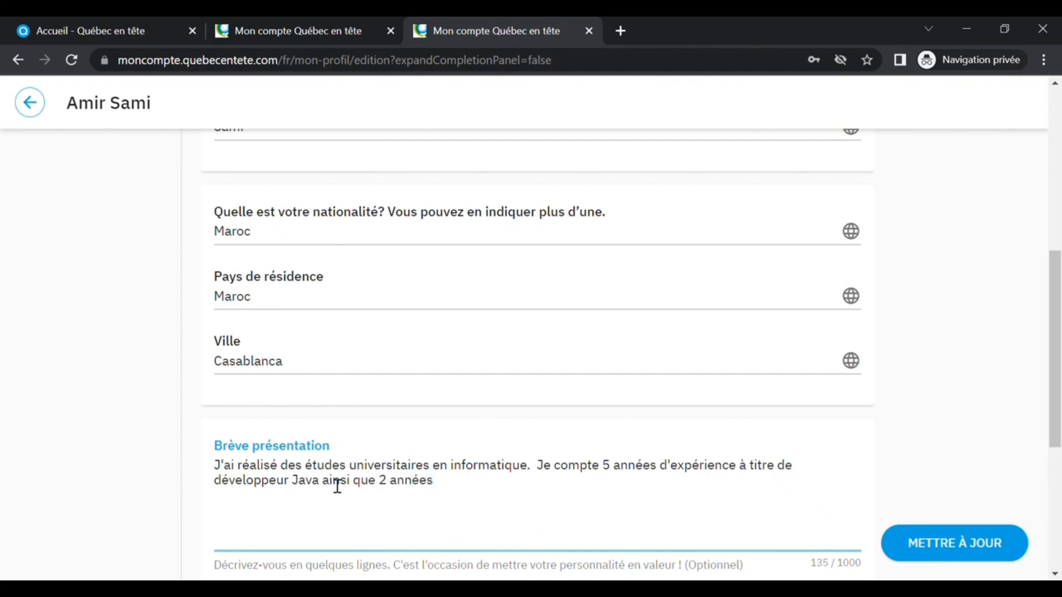
{"action": "type", "text": " en tant que dévelop"}
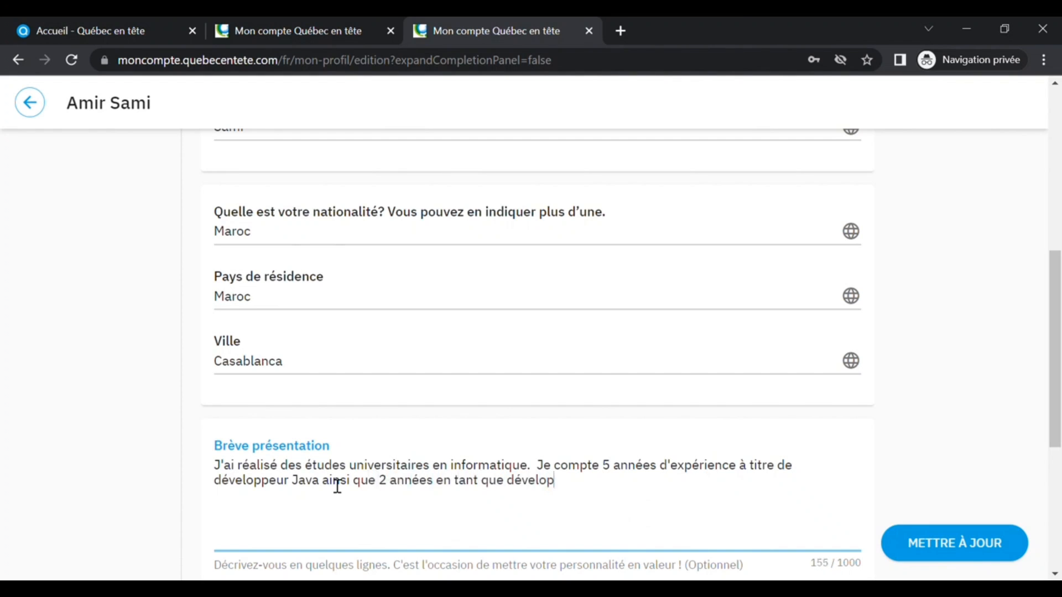
{"action": "type", "text": "peur .NET."}
- Open the Coordonnées section, choose Morocco's country code for the telephone and enter the phone number
{"action": "scroll", "coordinate": [735, 476], "scroll_direction": "down", "scroll_amount": 5}
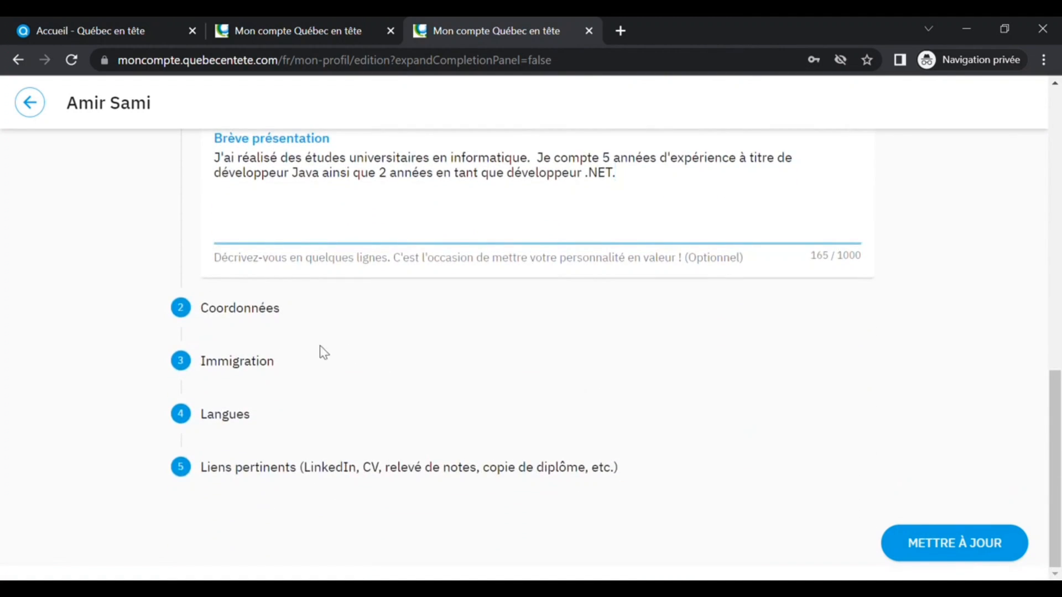
{"action": "left_click", "coordinate": [219, 322]}
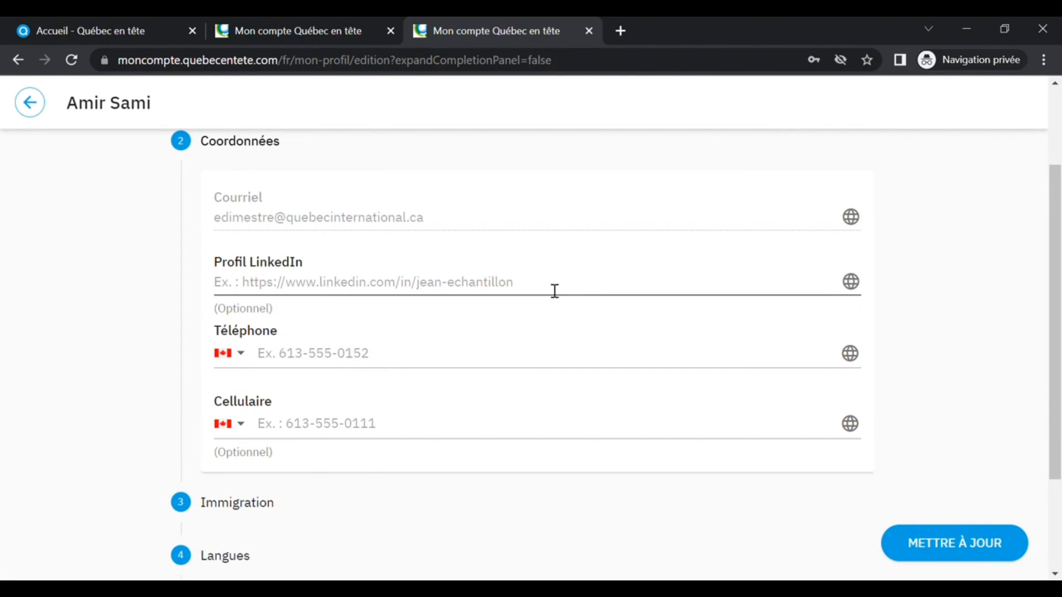
{"action": "left_click", "coordinate": [244, 355]}
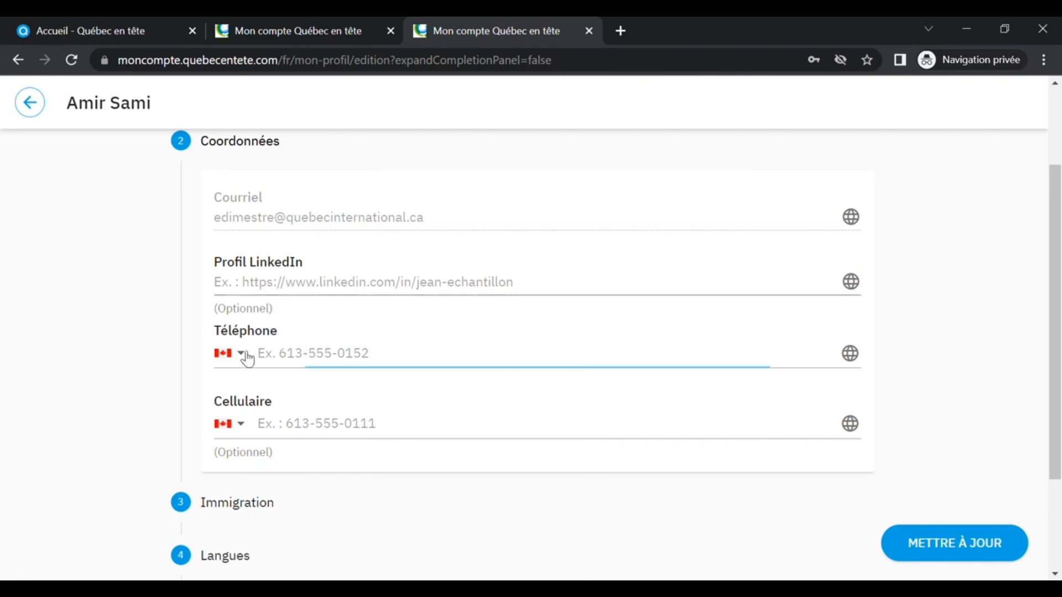
{"action": "left_click_drag", "start_coordinate": [575, 340], "coordinate": [575, 439]}
{"action": "scroll", "coordinate": [446, 474], "scroll_direction": "down", "scroll_amount": 2}
{"action": "left_click", "coordinate": [341, 479]}
{"action": "left_click", "coordinate": [313, 367]}
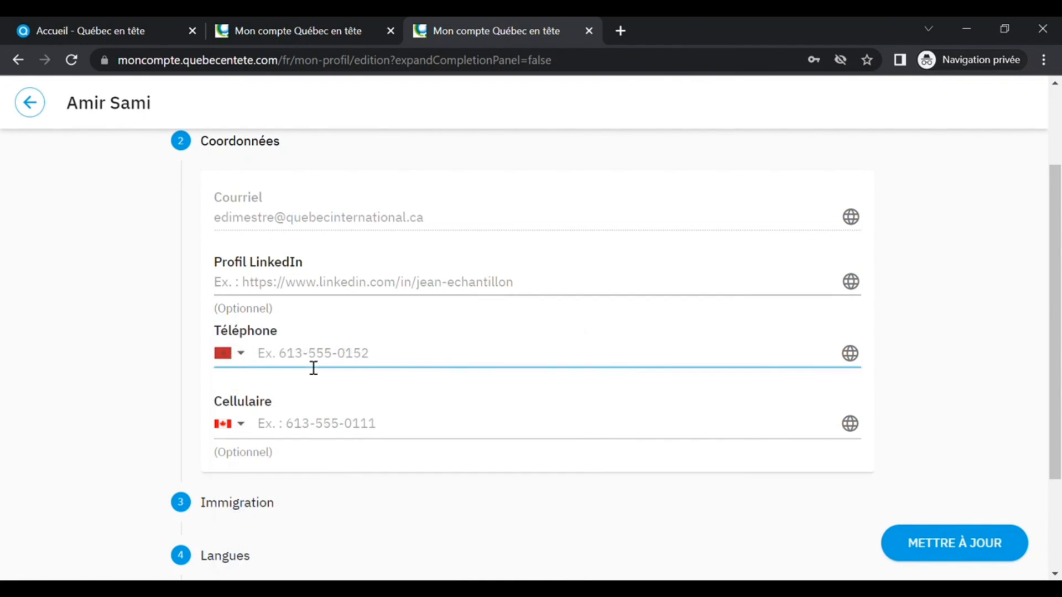
{"action": "type", "text": "1234567"}
- Choose Morocco's country code for the mobile and enter the mobile number
{"action": "left_click", "coordinate": [238, 423]}
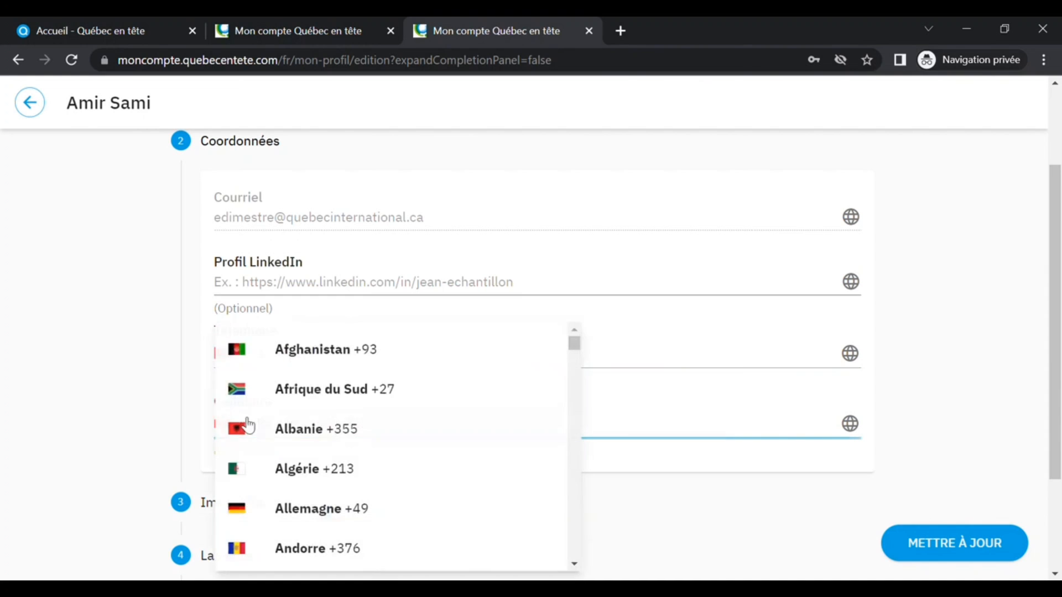
{"action": "left_click_drag", "start_coordinate": [576, 348], "coordinate": [573, 445]}
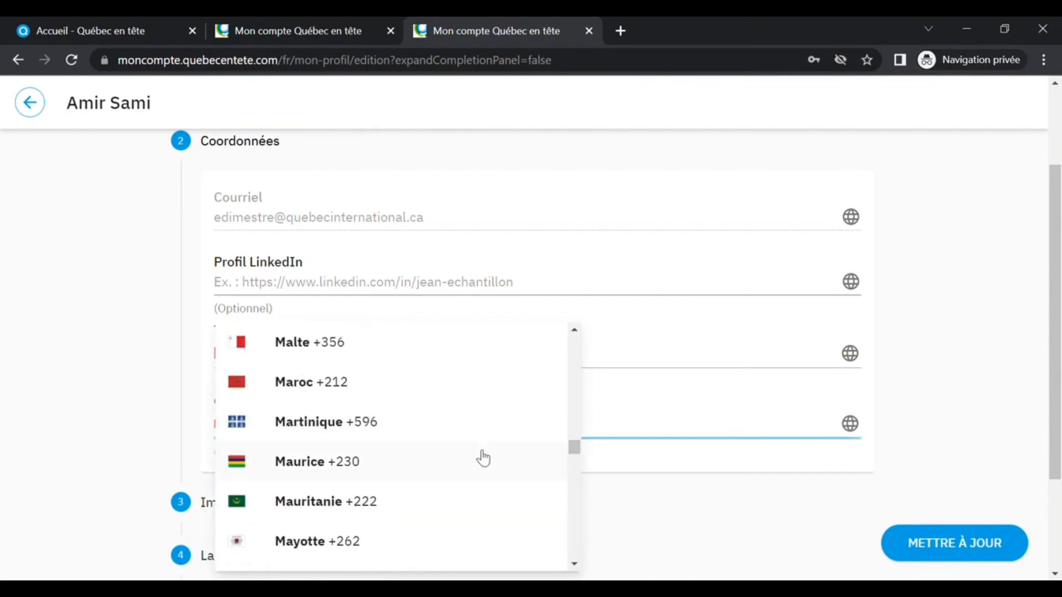
{"action": "left_click", "coordinate": [329, 381]}
{"action": "left_click", "coordinate": [306, 437]}
{"action": "type", "text": "7654321"}
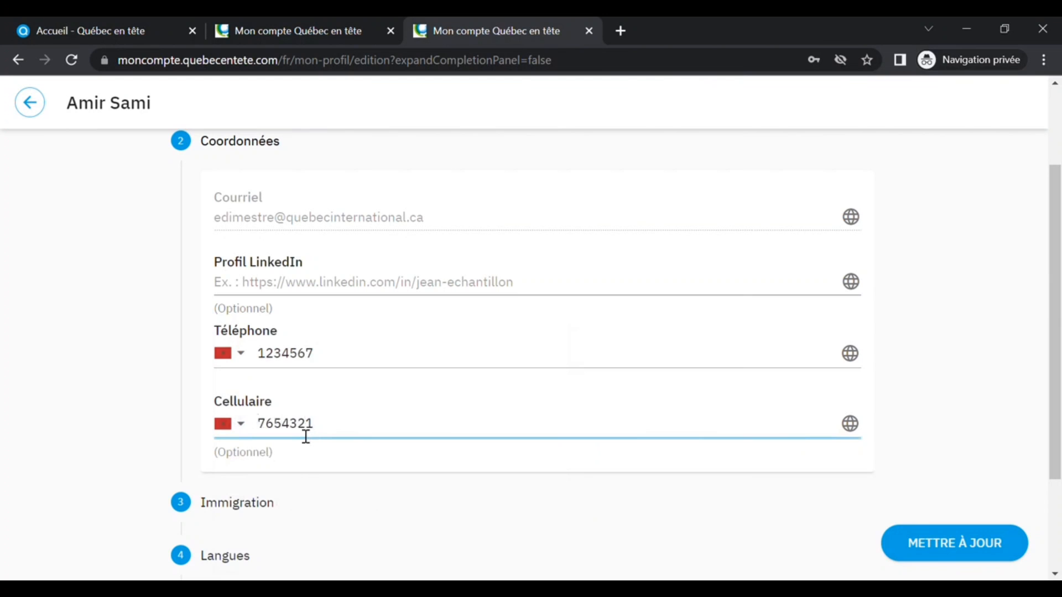
- Open the Immigration section and write the immigration project: "Je souhaite développer ma carrière.... Le Québec a retenu mon attention car... Le Québec me semble une destination de choix pour..."
{"action": "scroll", "coordinate": [332, 442], "scroll_direction": "down", "scroll_amount": 3}
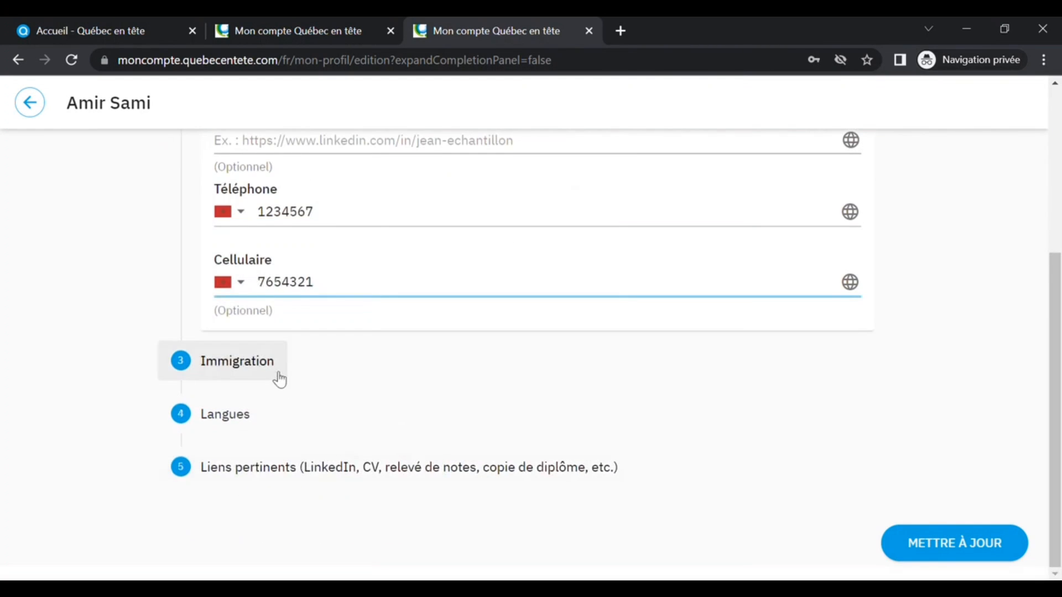
{"action": "left_click", "coordinate": [257, 365]}
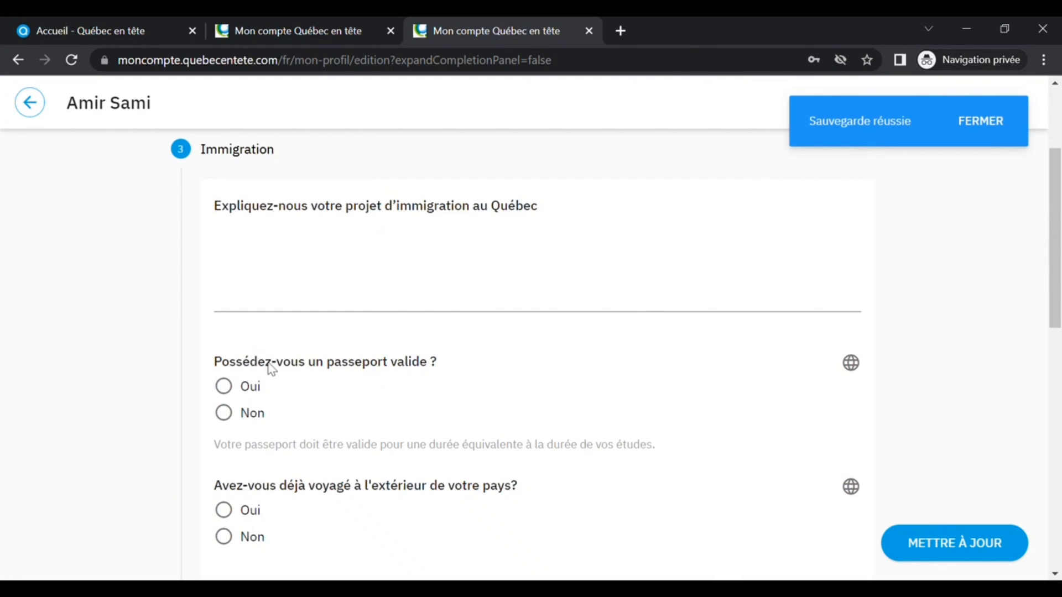
{"action": "left_click", "coordinate": [339, 251]}
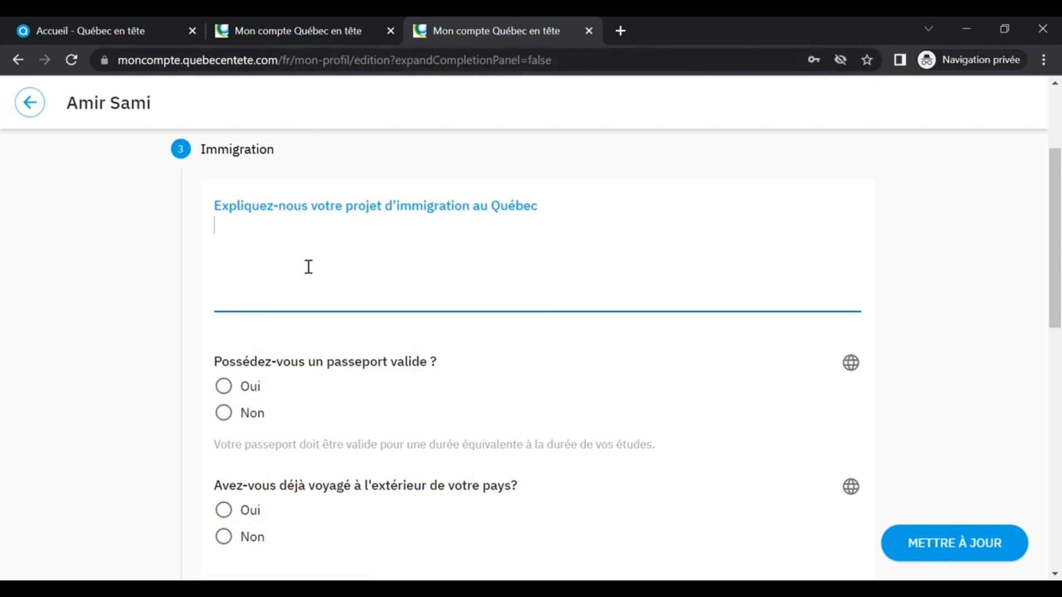
{"action": "type", "text": "Je souhaite dé"}
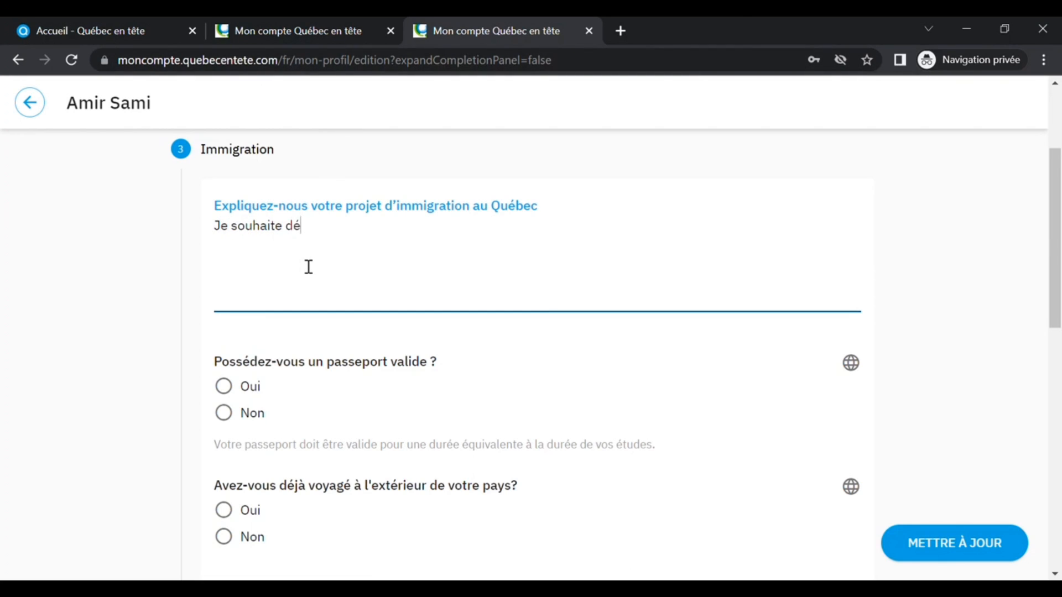
{"action": "type", "text": "velopper ma carrière...."}
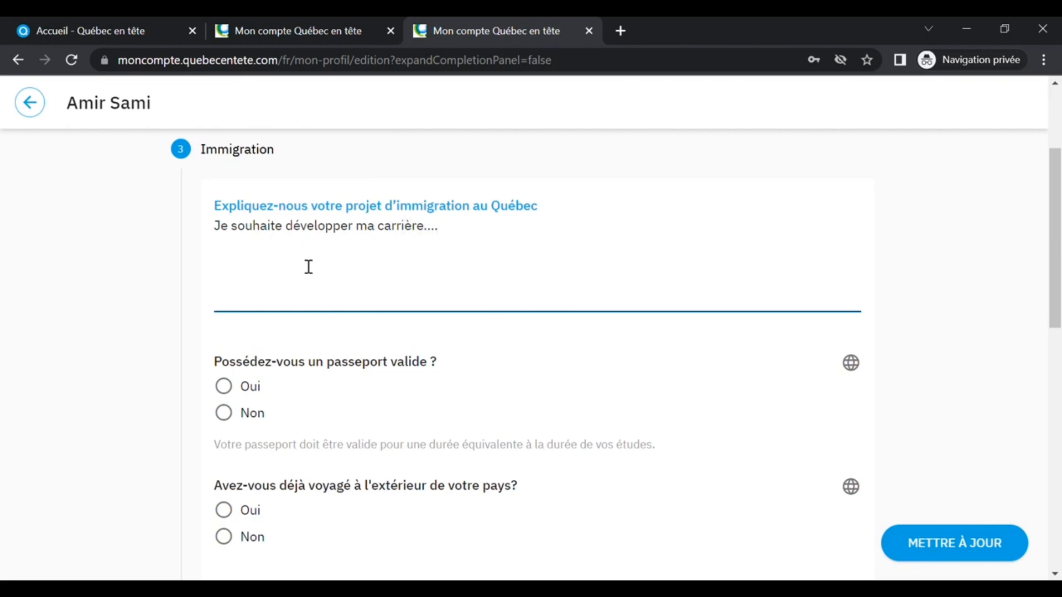
{"action": "key", "text": "Return"}
{"action": "type", "text": "Le Québec a "}
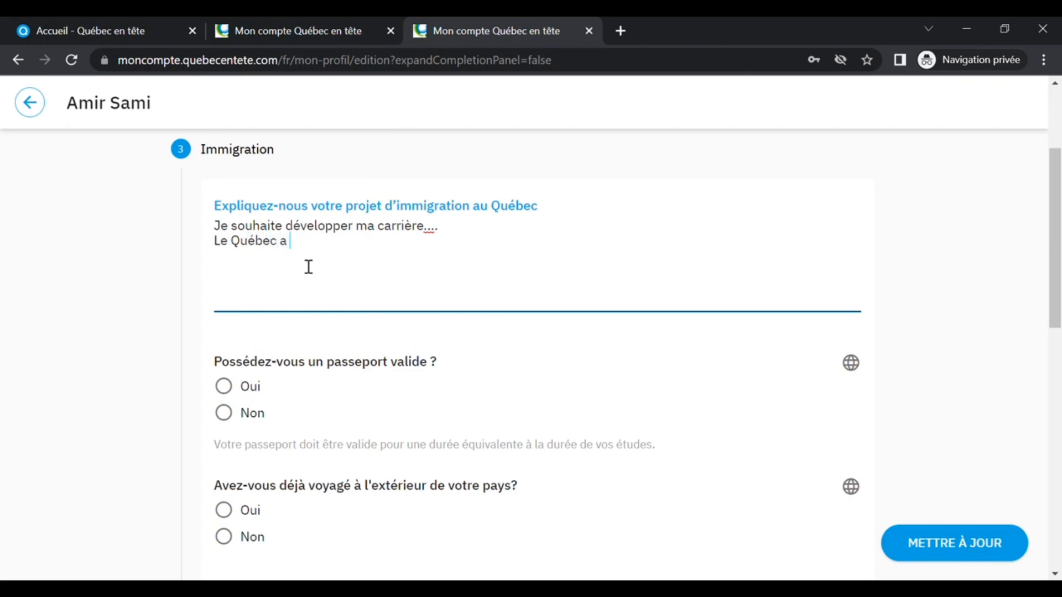
{"action": "type", "text": "retenu mon attention "}
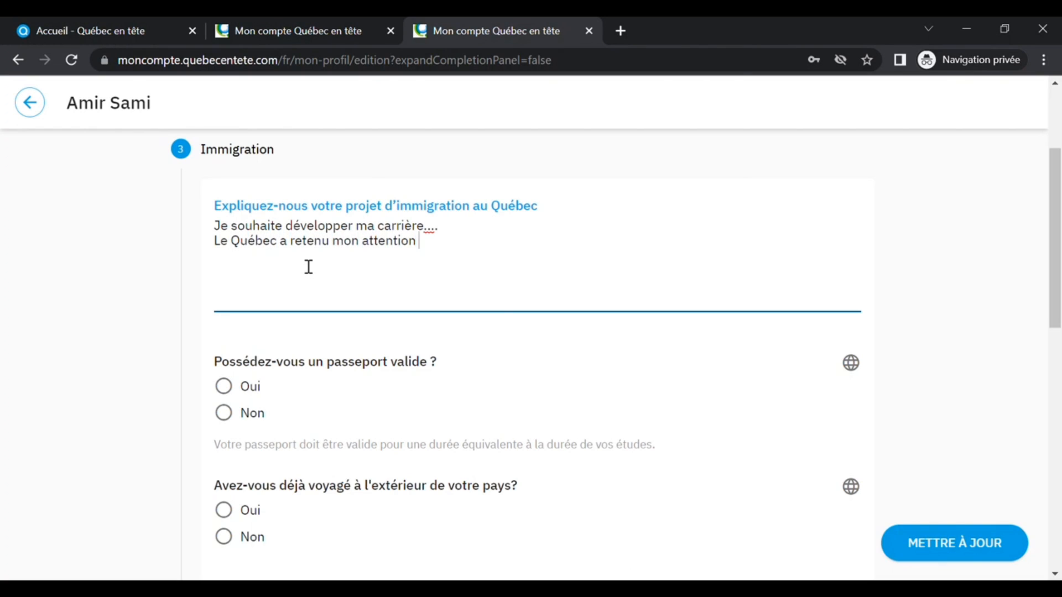
{"action": "type", "text": "car..."}
{"action": "type", "text": "Les"}
{"action": "key", "text": "BackSpace"}
{"action": "type", "text": "Québec"}
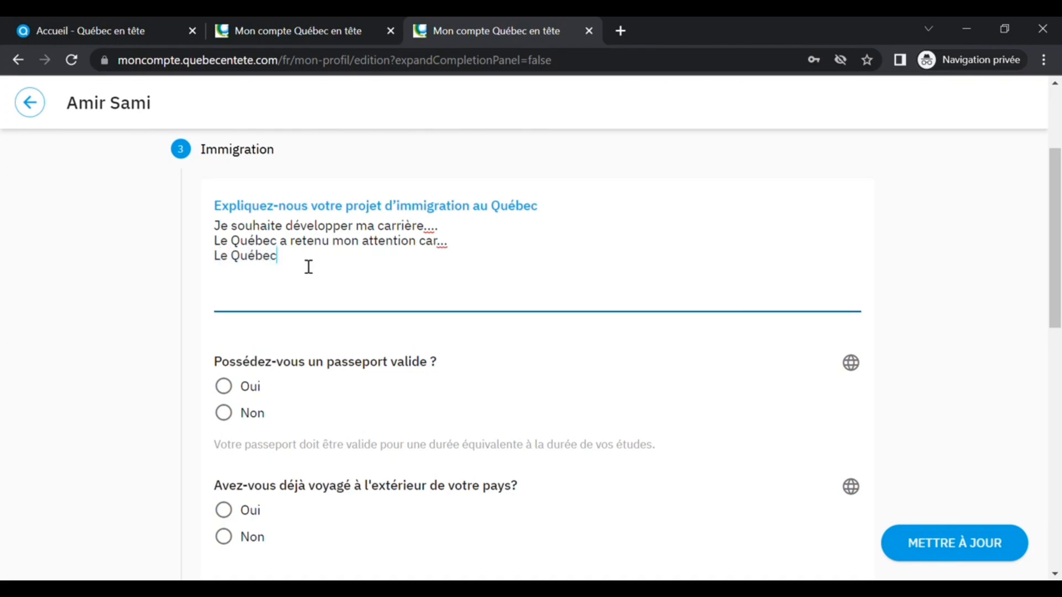
{"action": "type", "text": " me semble une destination "}
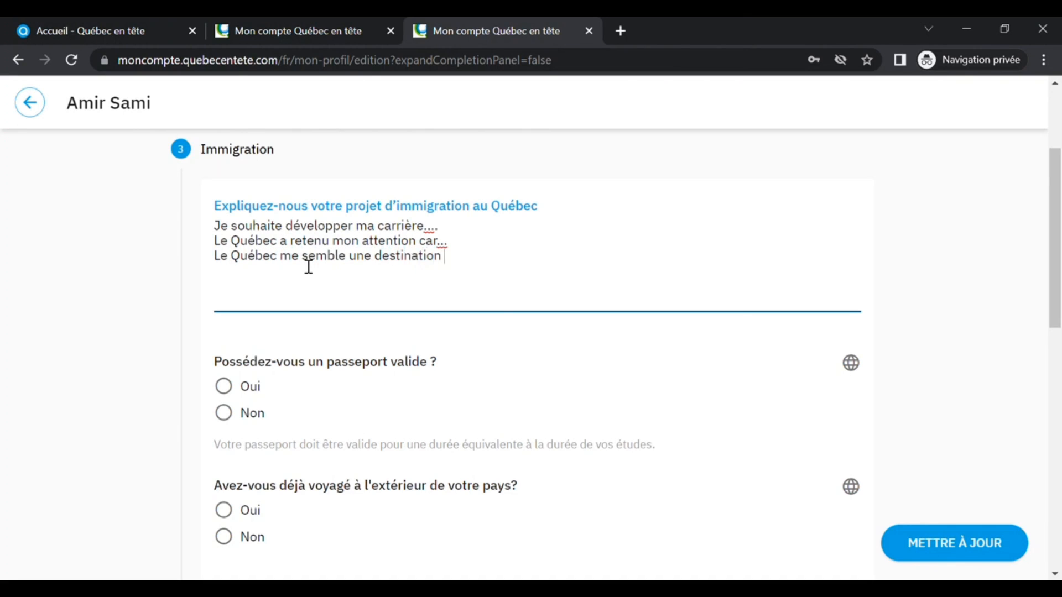
{"action": "type", "text": "de choix pour..."}
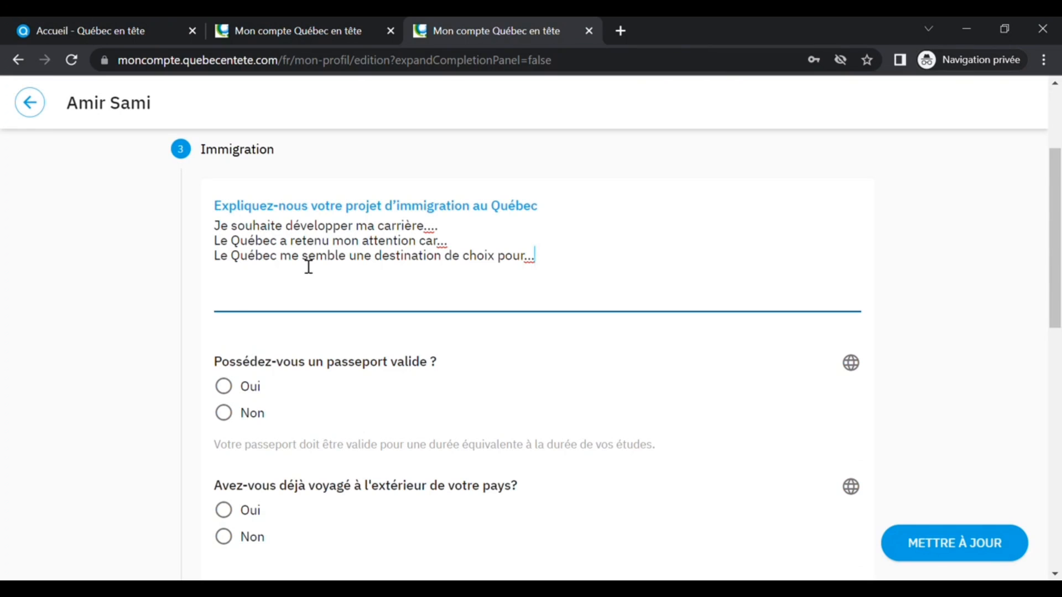
- Answer Oui to having a valid passport and travelling abroad, and Non to travelling to Canada and family in Canada
{"action": "left_click", "coordinate": [195, 330]}
{"action": "scroll", "coordinate": [291, 351], "scroll_direction": "down", "scroll_amount": 3}
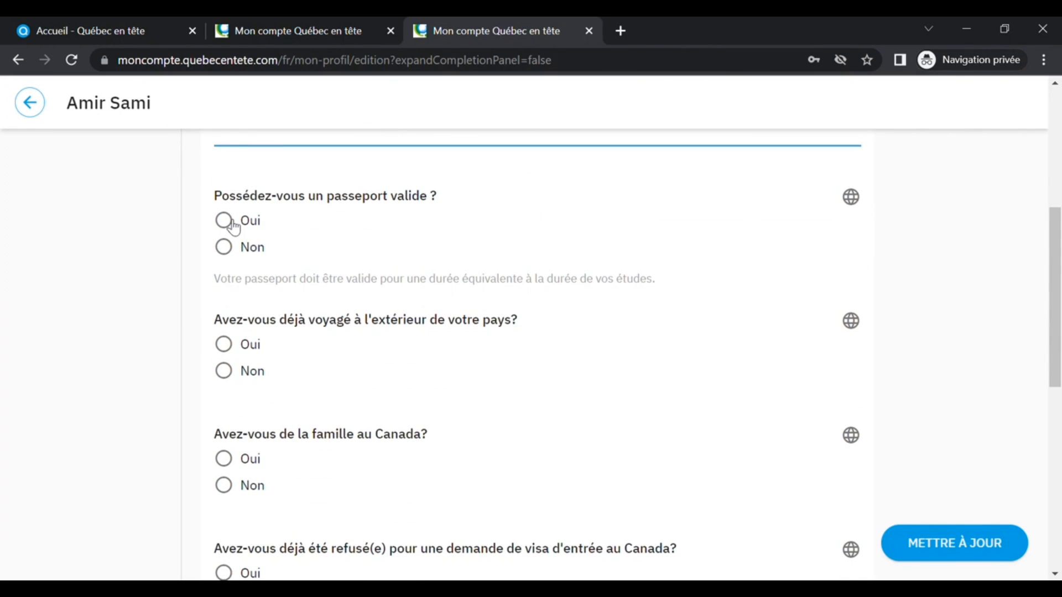
{"action": "left_click", "coordinate": [233, 225]}
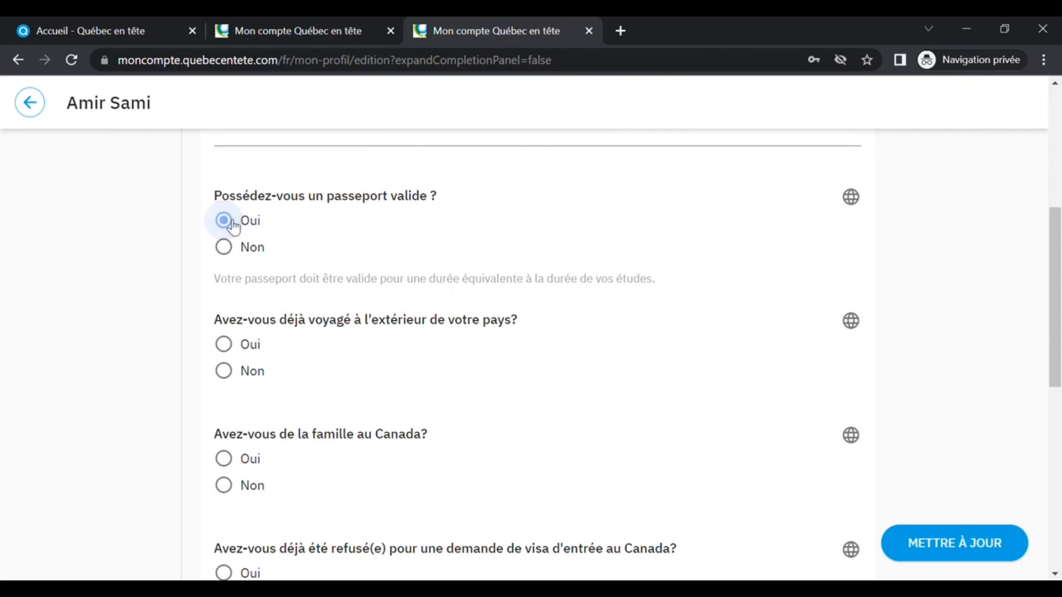
{"action": "left_click", "coordinate": [233, 346]}
{"action": "scroll", "coordinate": [355, 387], "scroll_direction": "down", "scroll_amount": 2}
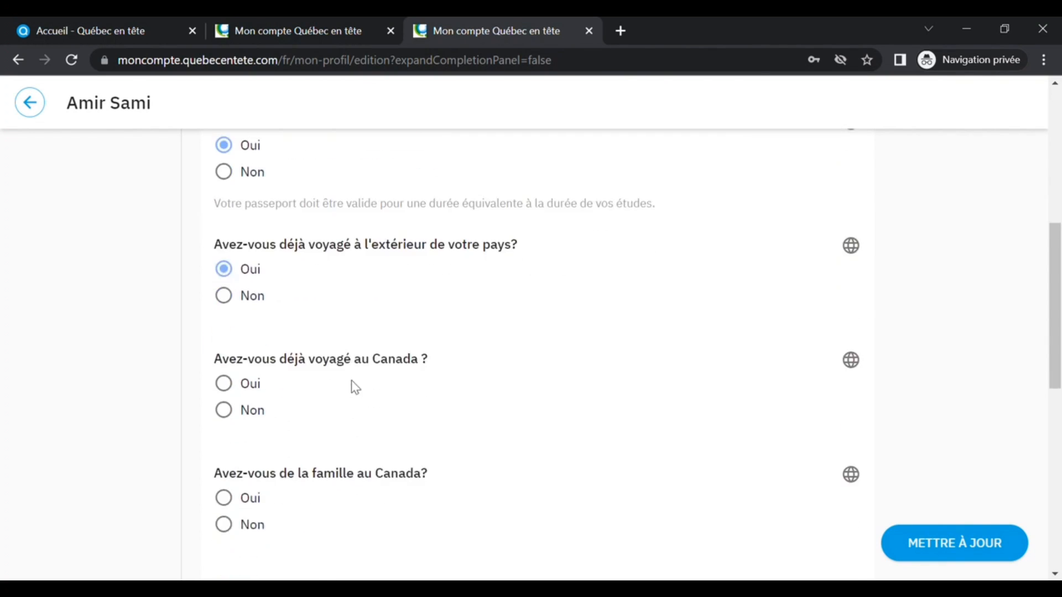
{"action": "scroll", "coordinate": [355, 387], "scroll_direction": "down", "scroll_amount": 1}
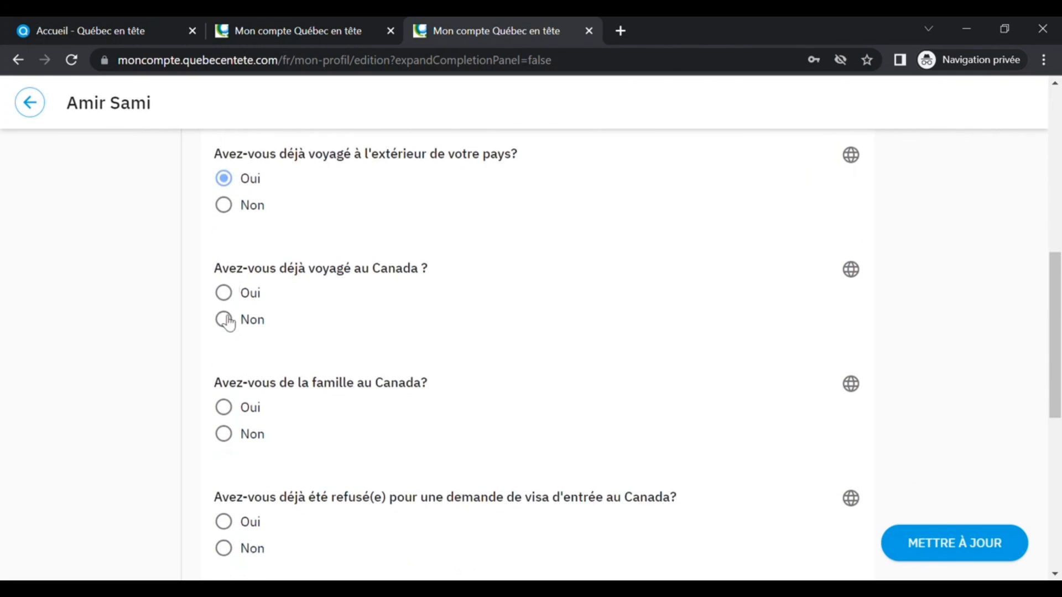
{"action": "left_click", "coordinate": [224, 321]}
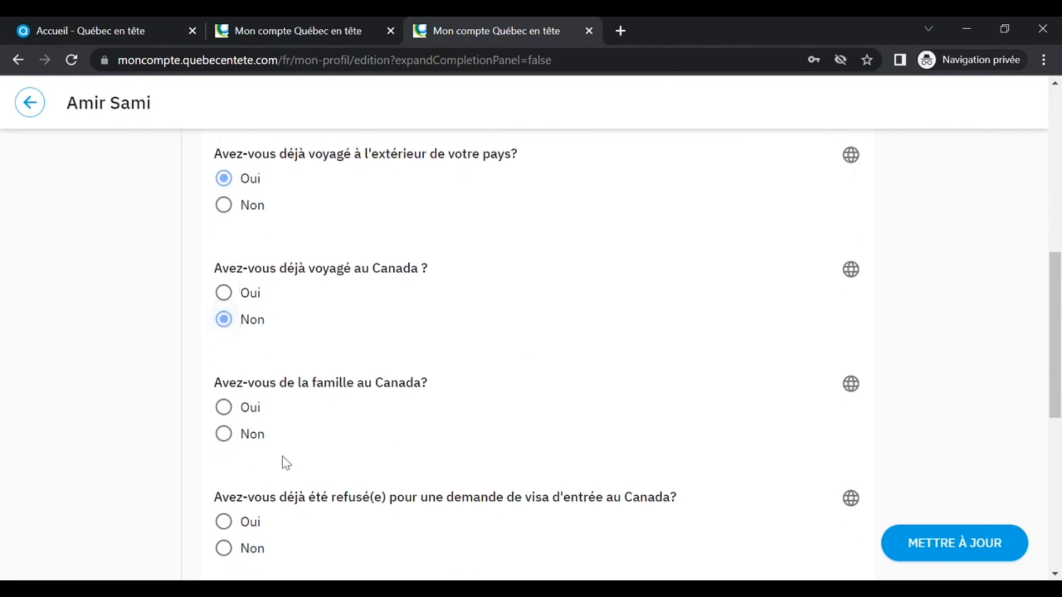
{"action": "left_click", "coordinate": [225, 434]}
- Answer Non to the visa refusal, criminal offence and entry ban questions
{"action": "scroll", "coordinate": [453, 435], "scroll_direction": "down", "scroll_amount": 3}
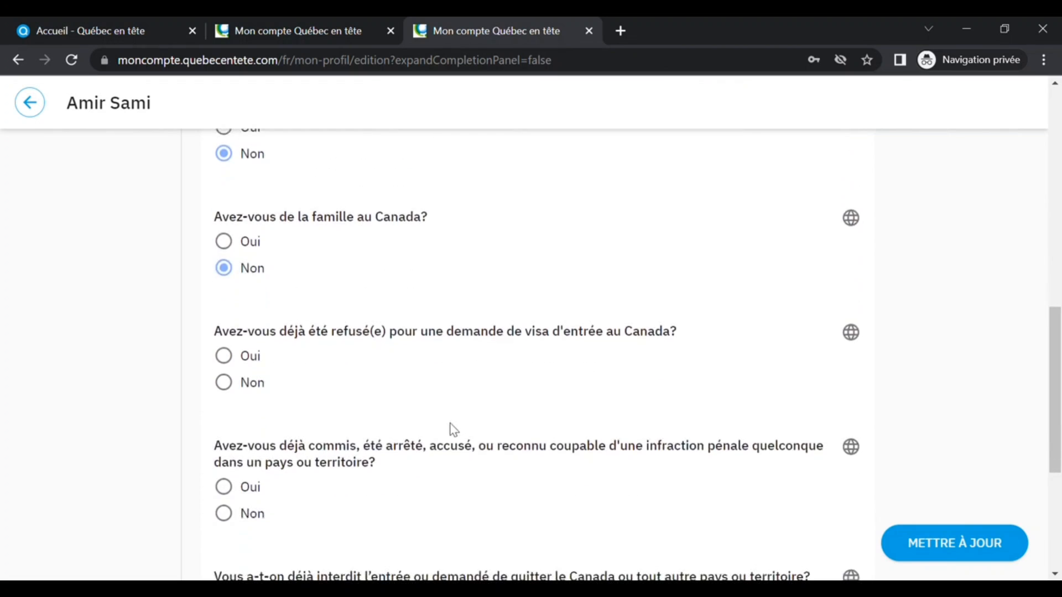
{"action": "left_click", "coordinate": [229, 387]}
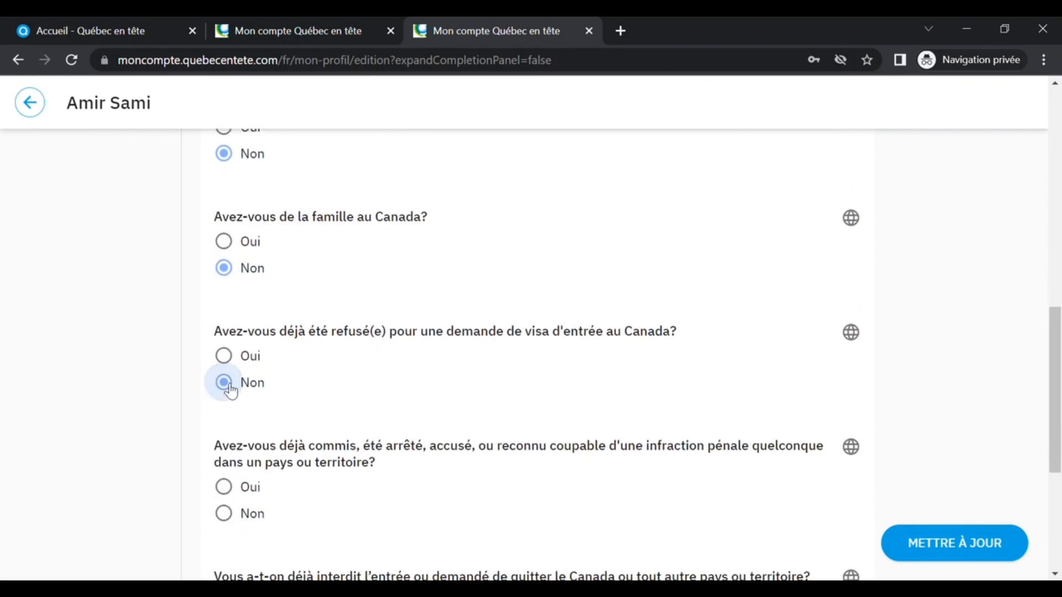
{"action": "scroll", "coordinate": [443, 401], "scroll_direction": "down", "scroll_amount": 3}
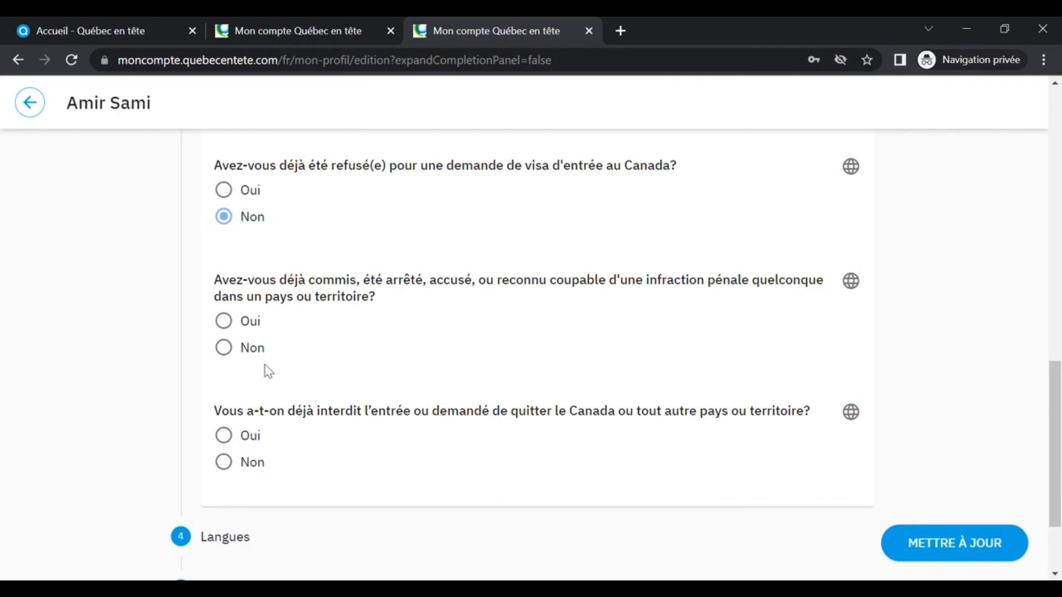
{"action": "left_click", "coordinate": [233, 350]}
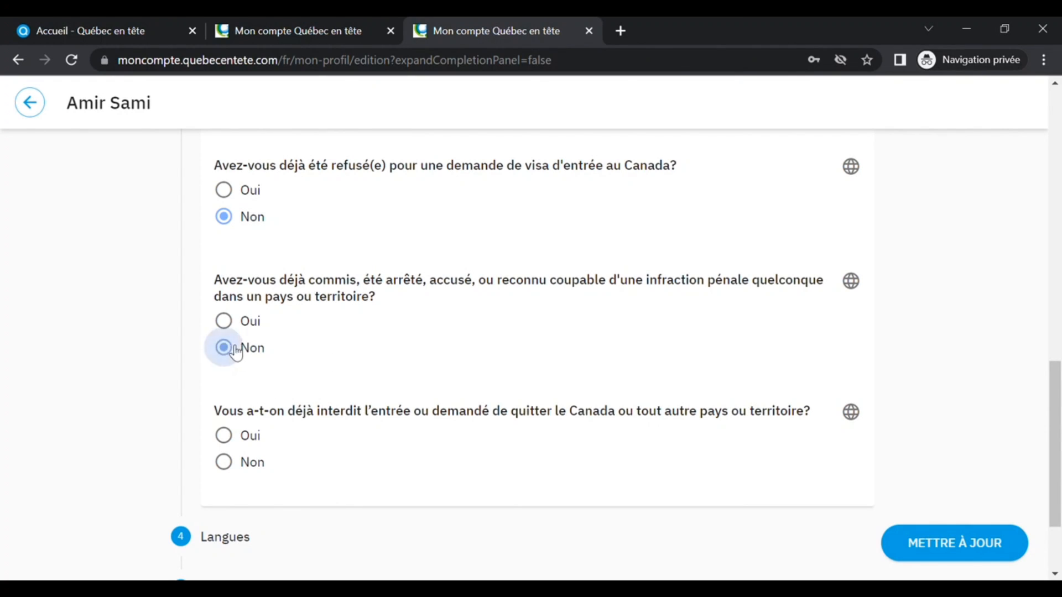
{"action": "left_click", "coordinate": [234, 470]}
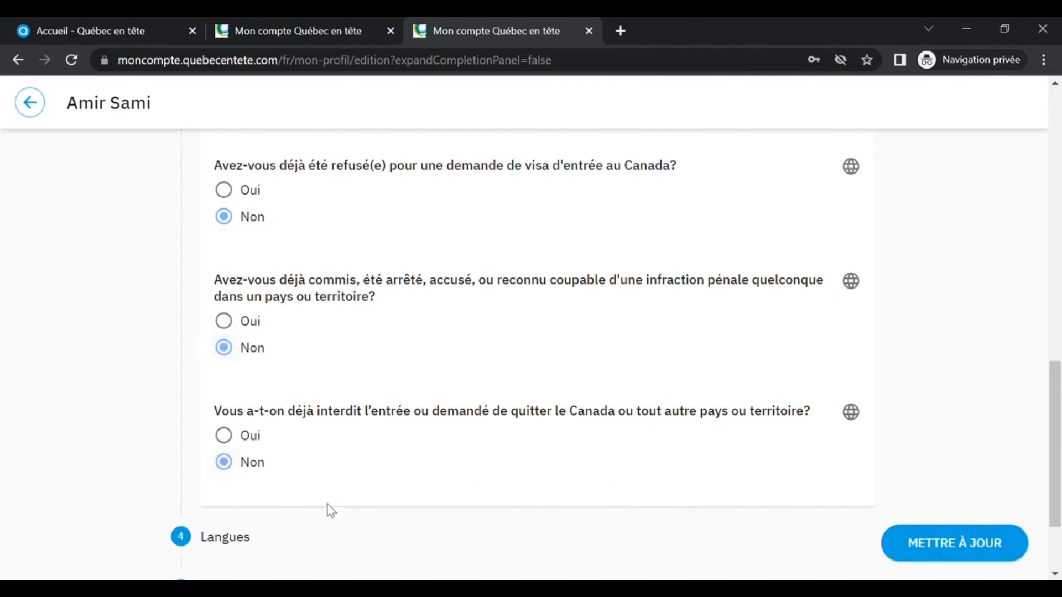
{"action": "scroll", "coordinate": [332, 506], "scroll_direction": "down", "scroll_amount": 2}
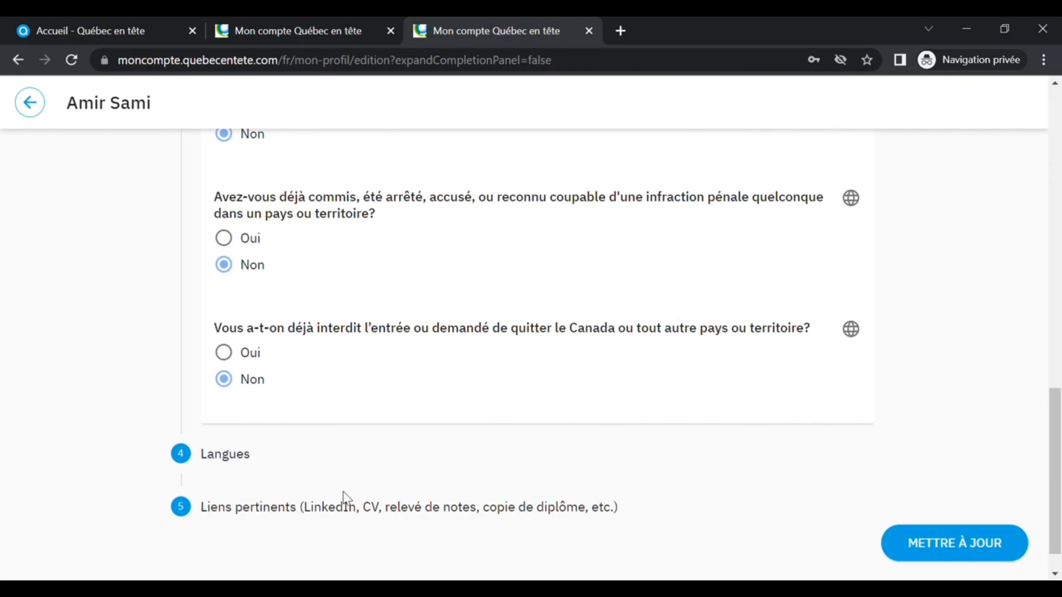
{"action": "scroll", "coordinate": [342, 498], "scroll_direction": "down", "scroll_amount": 1}
- Open the Langues section and set French knowledge to Avancé and English knowledge to Intermédiaire
{"action": "left_click", "coordinate": [230, 419]}
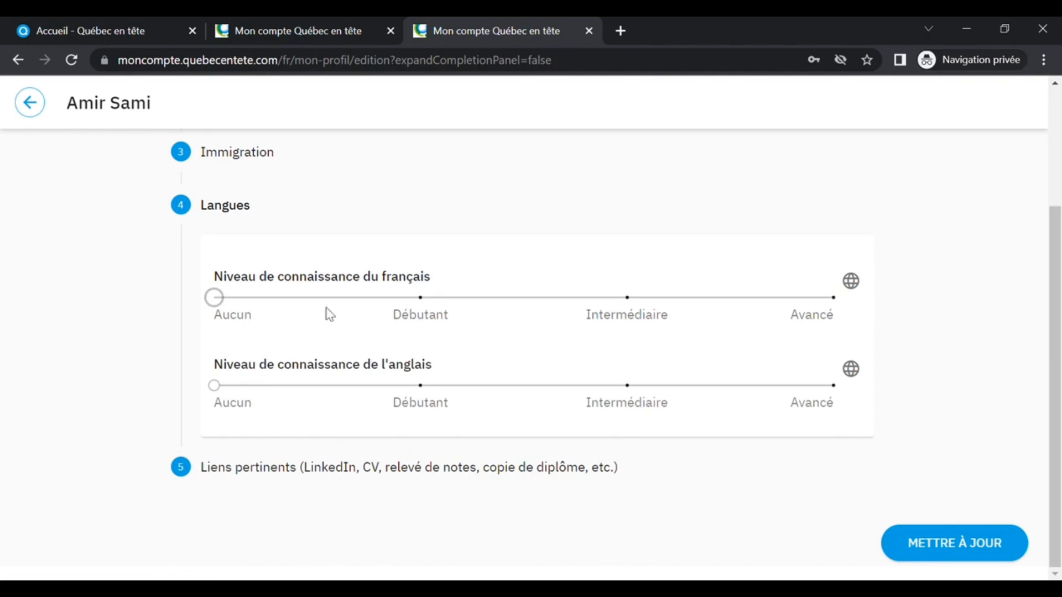
{"action": "left_click_drag", "start_coordinate": [387, 303], "coordinate": [832, 299]}
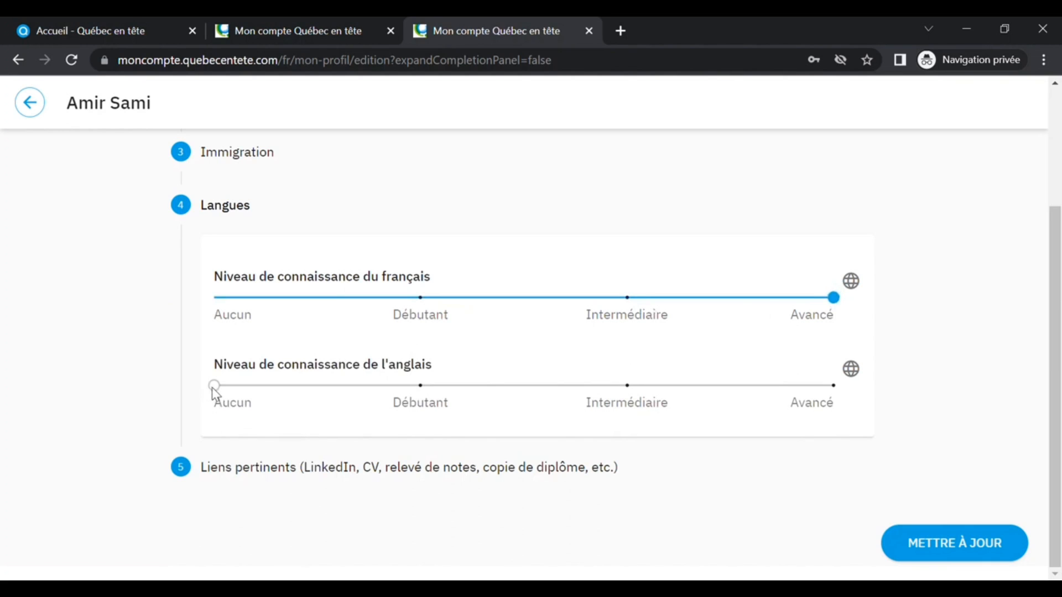
{"action": "left_click_drag", "start_coordinate": [214, 386], "coordinate": [609, 403]}
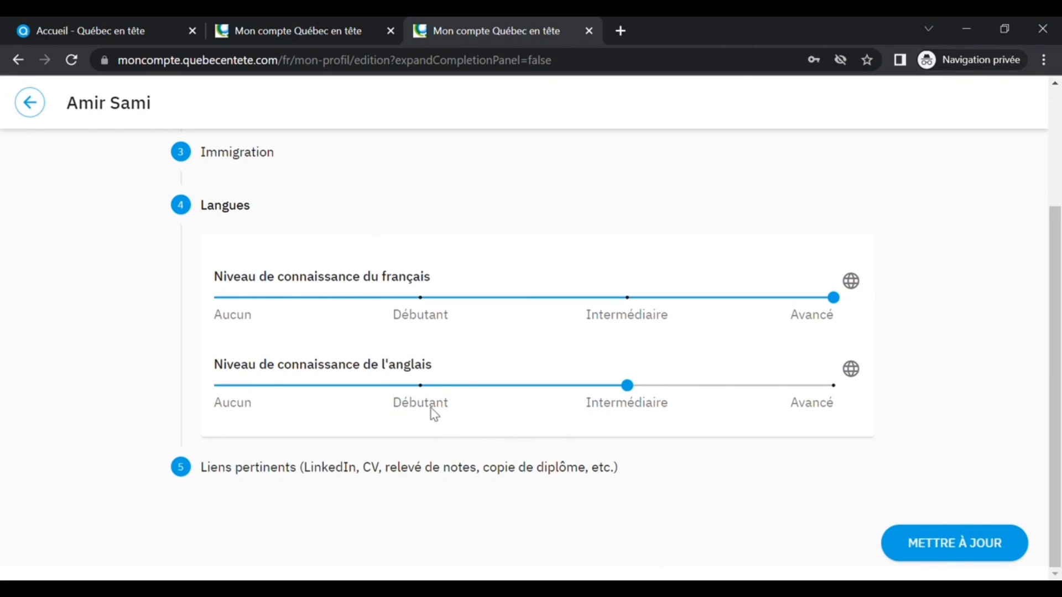
- Open Liens pertinents, add a link titled CV with the short description "CV de" followed by the candidate's name
{"action": "left_click", "coordinate": [387, 473]}
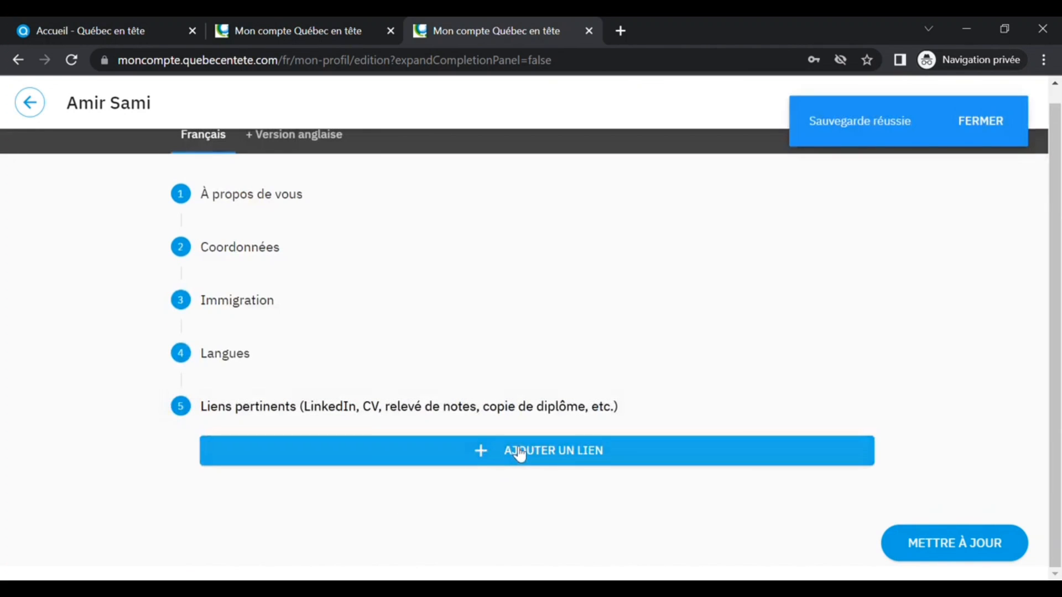
{"action": "left_click", "coordinate": [517, 452]}
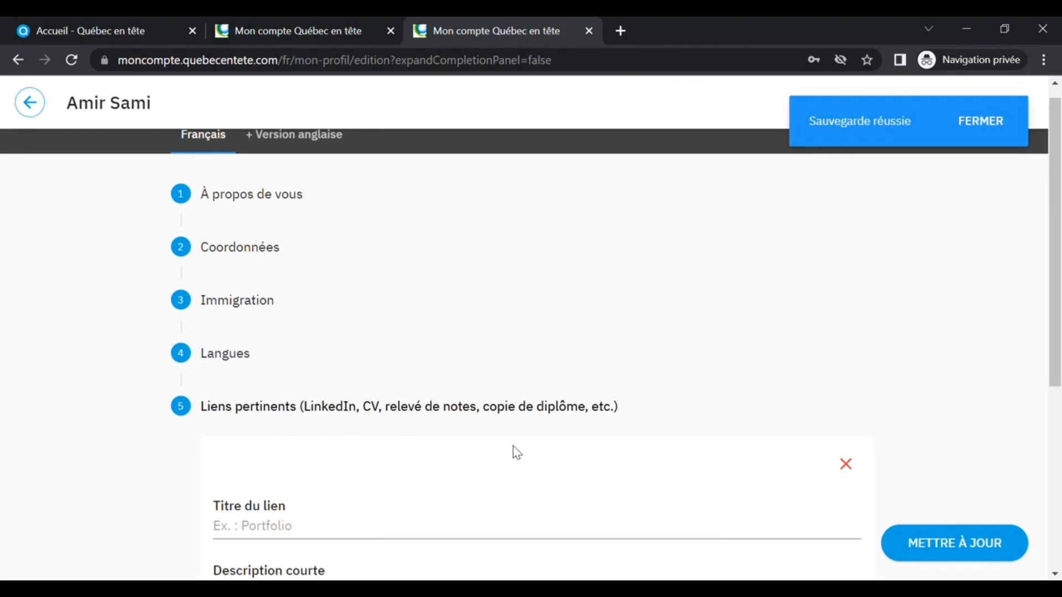
{"action": "scroll", "coordinate": [474, 403], "scroll_direction": "down", "scroll_amount": 4}
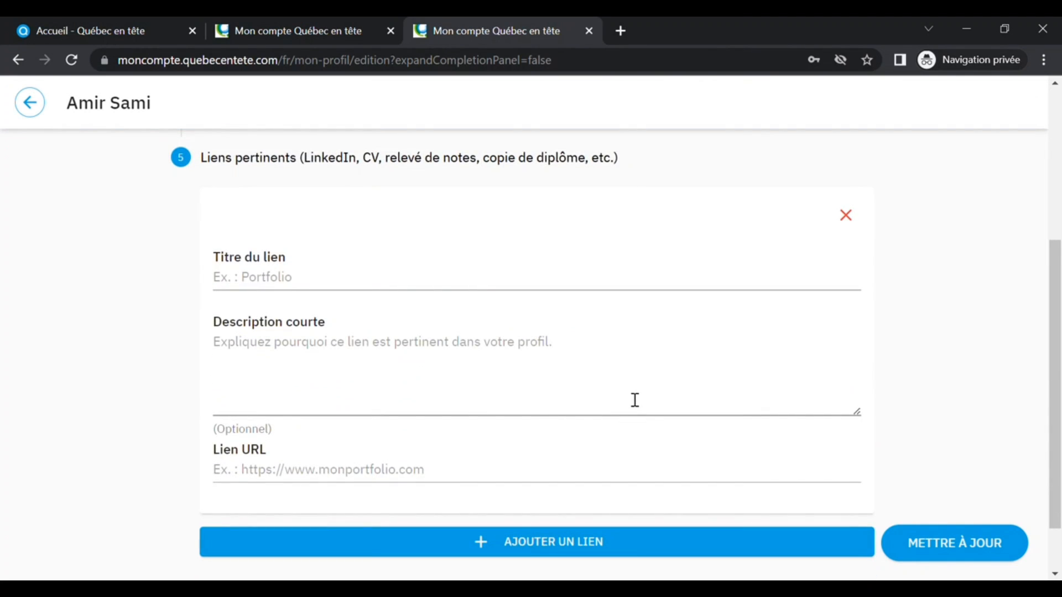
{"action": "left_click", "coordinate": [366, 289]}
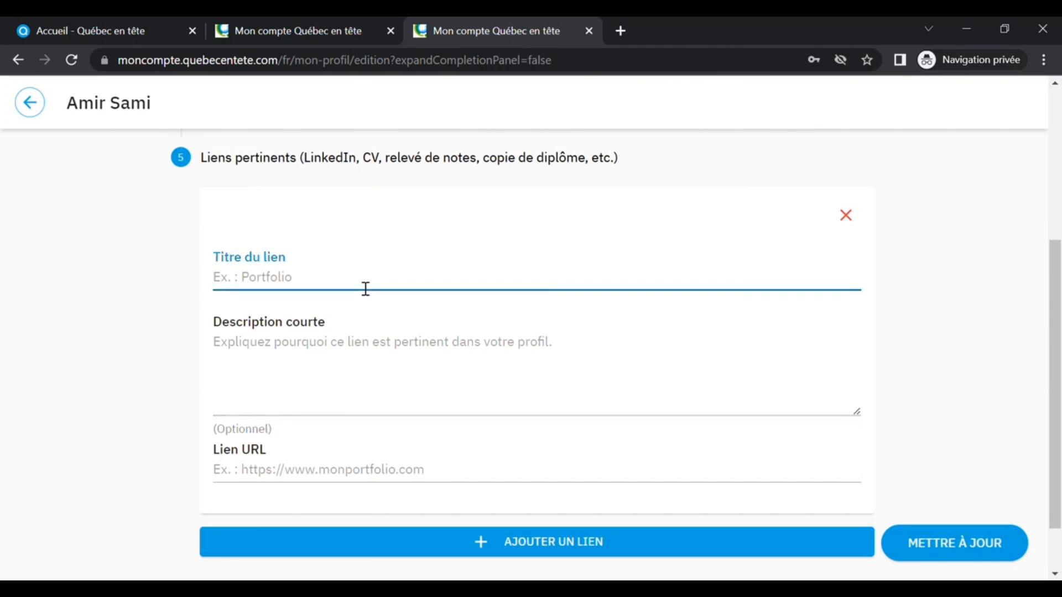
{"action": "type", "text": "CB"}
{"action": "key", "text": "BackSpace"}
{"action": "type", "text": "V"}
{"action": "left_click", "coordinate": [339, 345]}
{"action": "type", "text": "CV "}
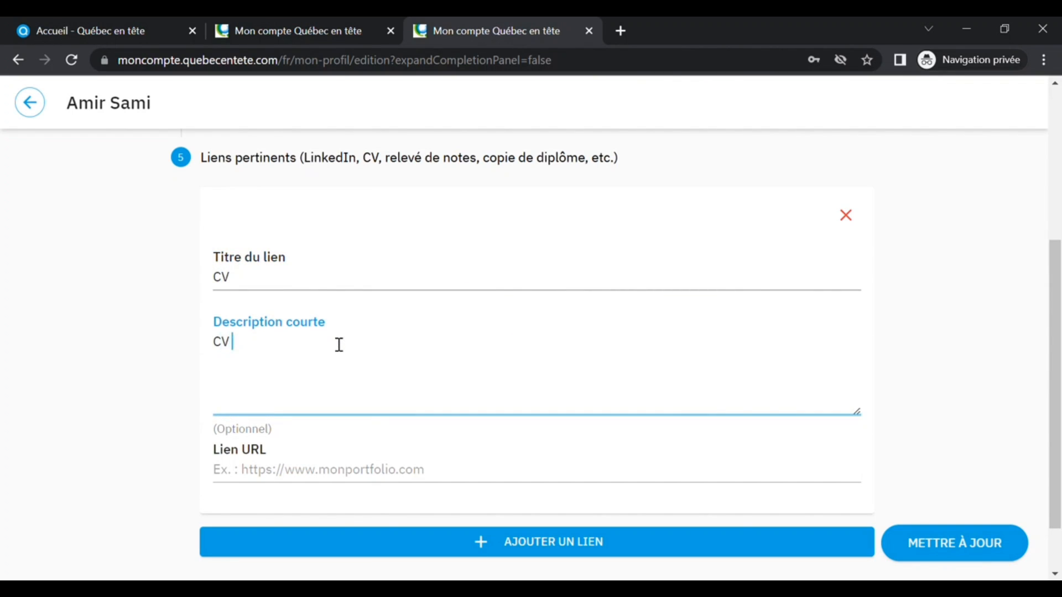
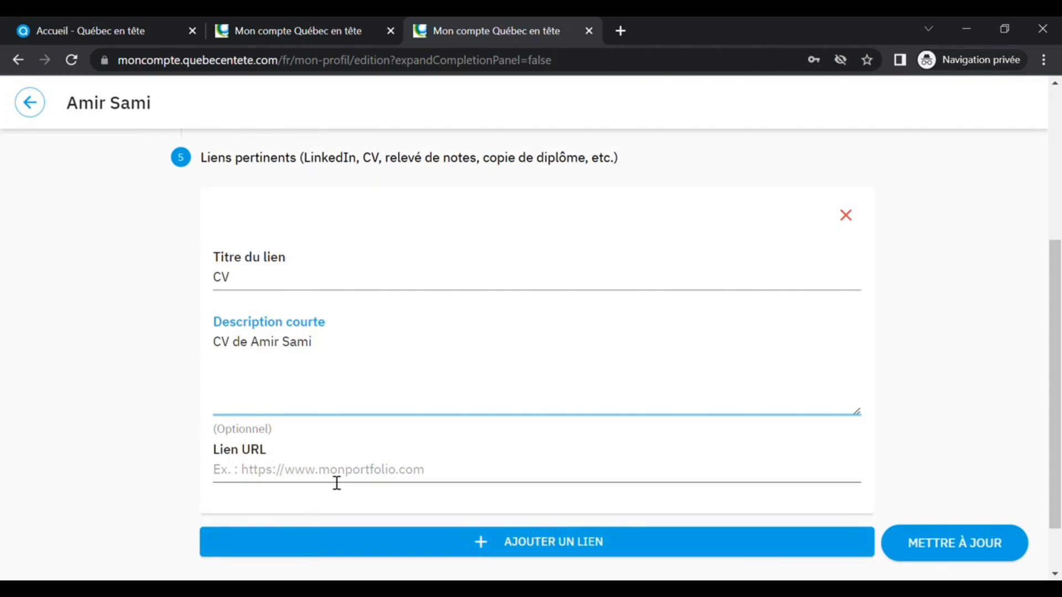
- Change the link title to Portfolio and clear its short description
{"action": "left_click", "coordinate": [310, 289]}
{"action": "key", "text": "BackSpace"}
{"action": "key", "text": "BackSpace"}
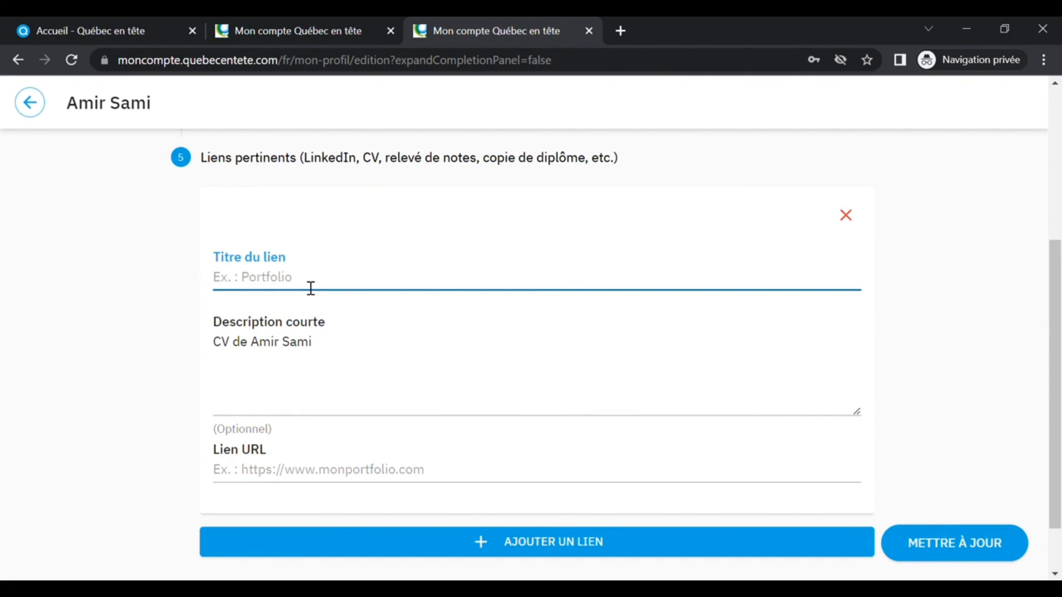
{"action": "type", "text": "Portfolio"}
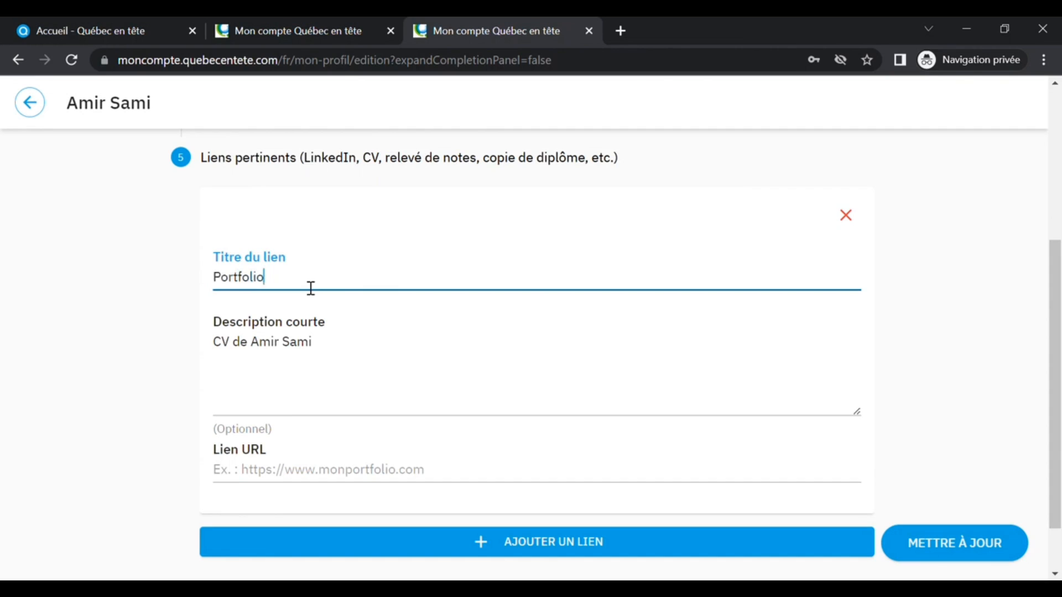
{"action": "left_click_drag", "start_coordinate": [340, 347], "coordinate": [192, 351]}
{"action": "key", "text": "BackSpace"}
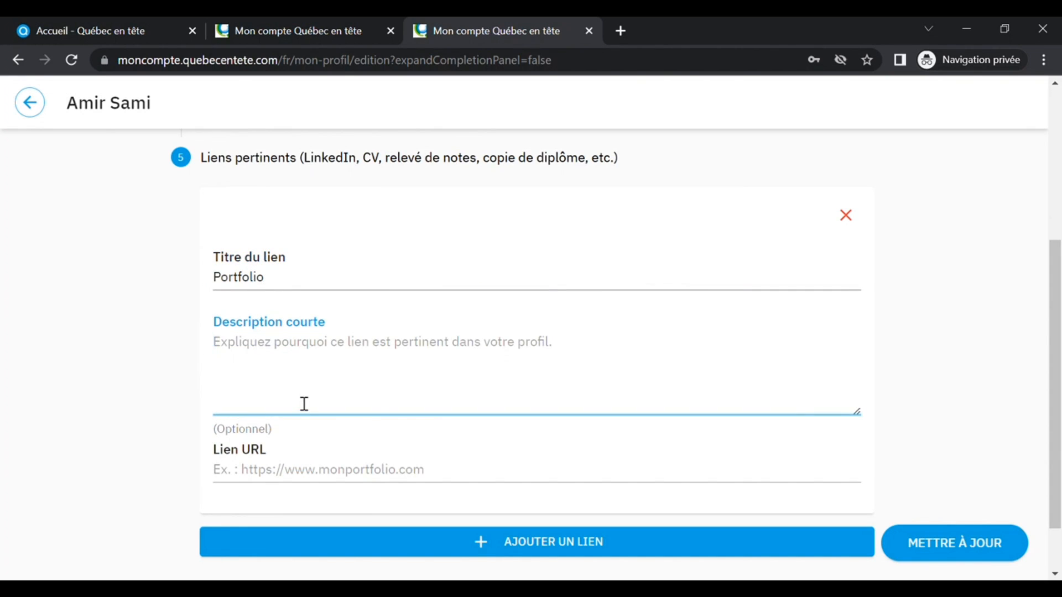
- Remove the link block and save the general information updates
{"action": "left_click", "coordinate": [847, 220]}
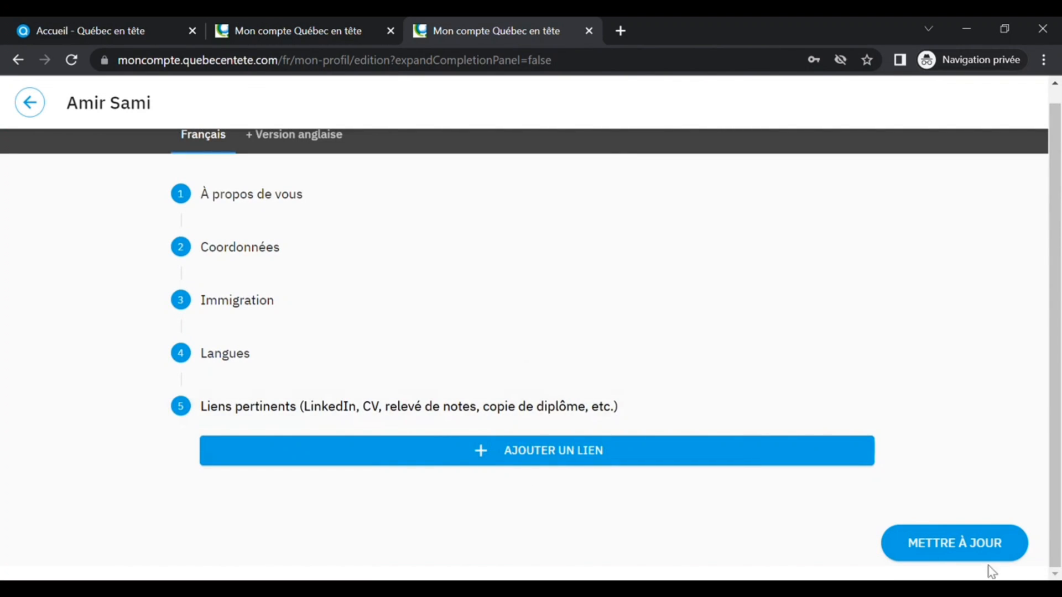
{"action": "left_click", "coordinate": [993, 548]}
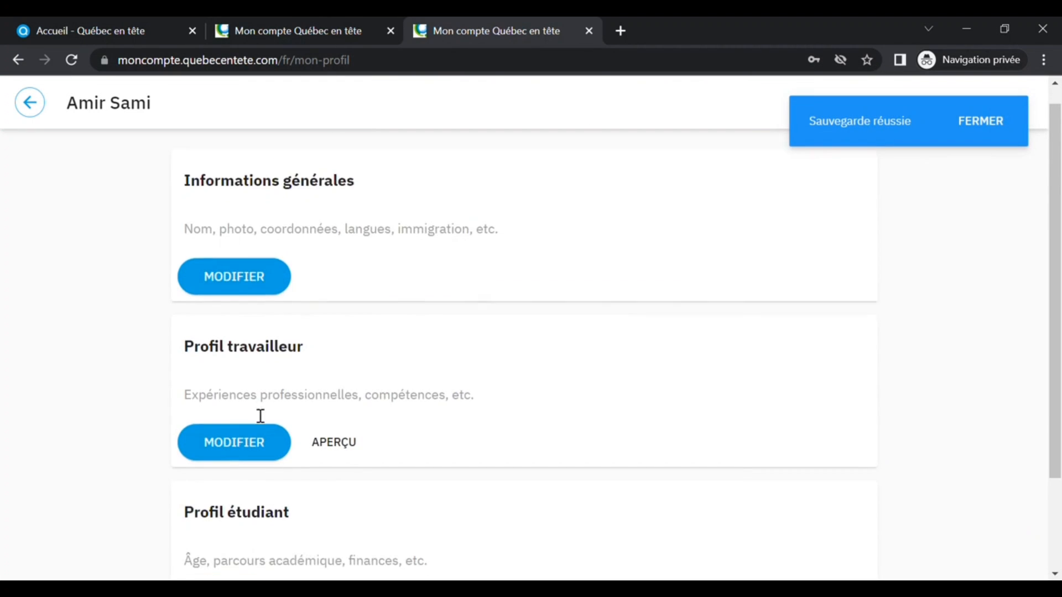
- Open the worker profile for editing and set its Domaine to Sciences et technologies de l'information
{"action": "scroll", "coordinate": [261, 417], "scroll_direction": "down", "scroll_amount": 2}
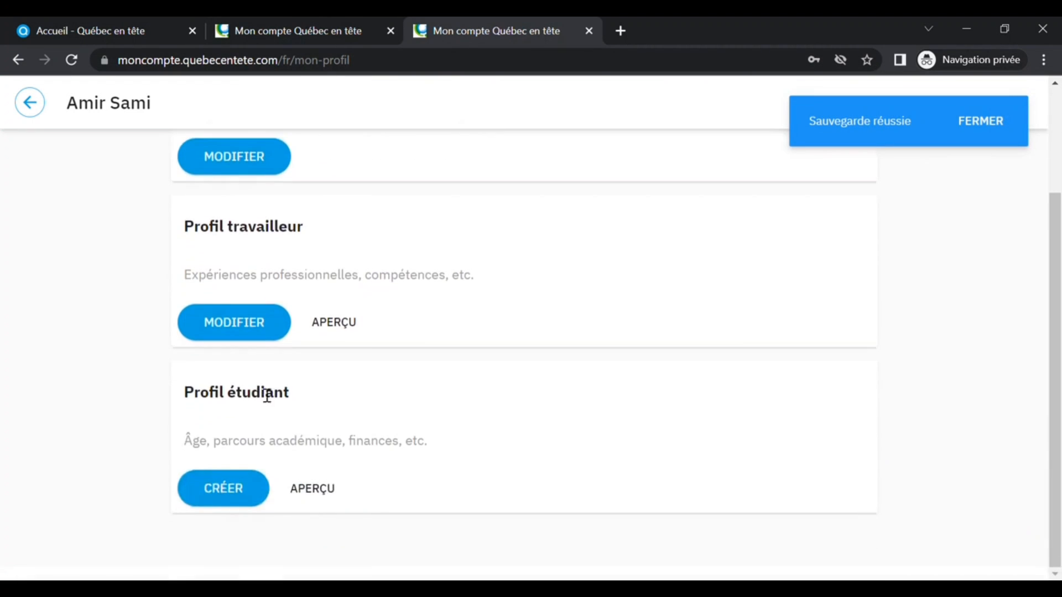
{"action": "left_click", "coordinate": [255, 333]}
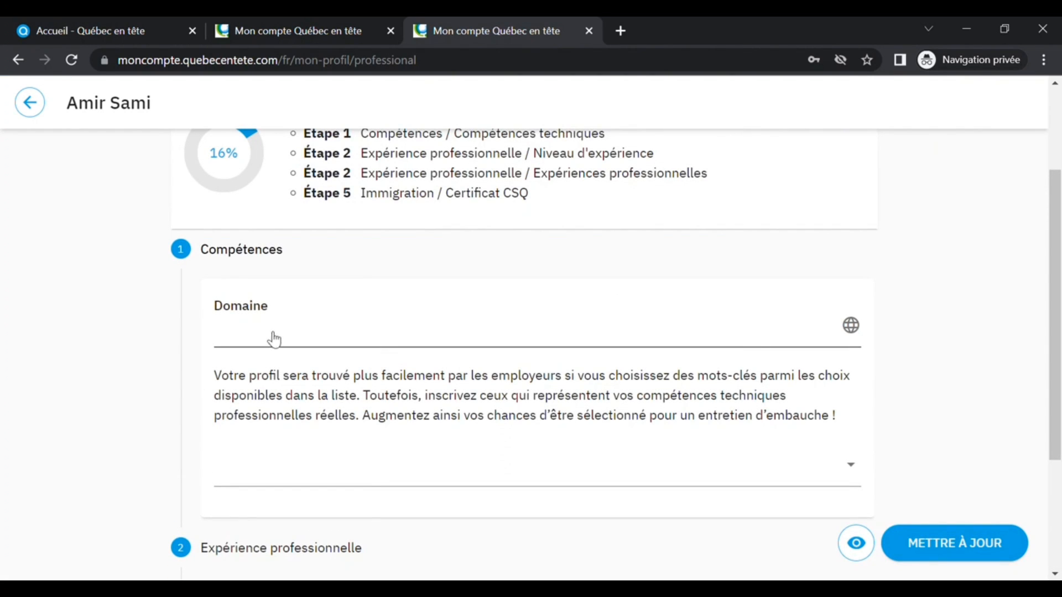
{"action": "left_click", "coordinate": [274, 338]}
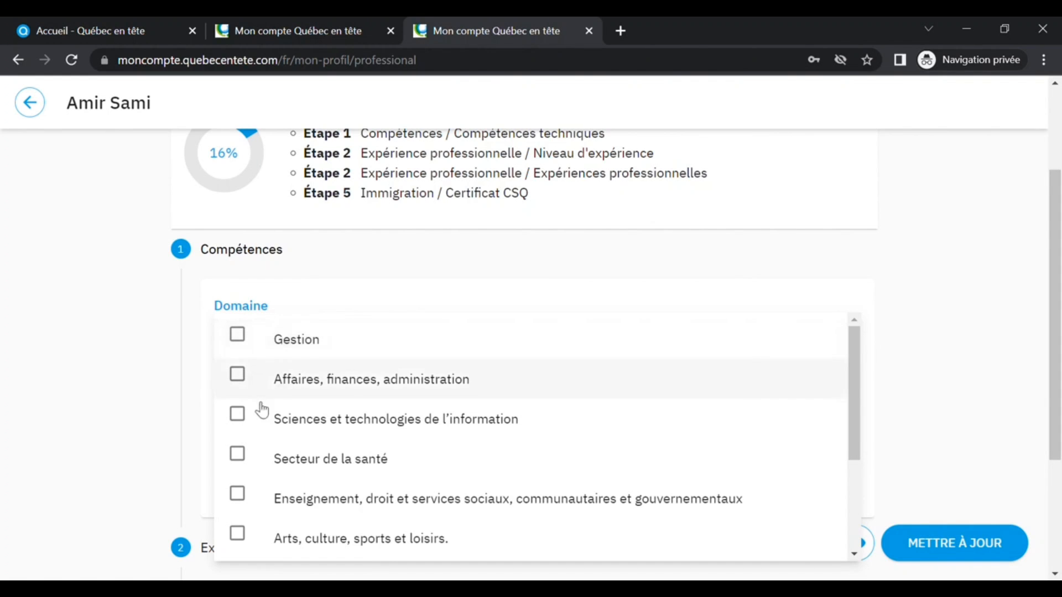
{"action": "left_click", "coordinate": [238, 416]}
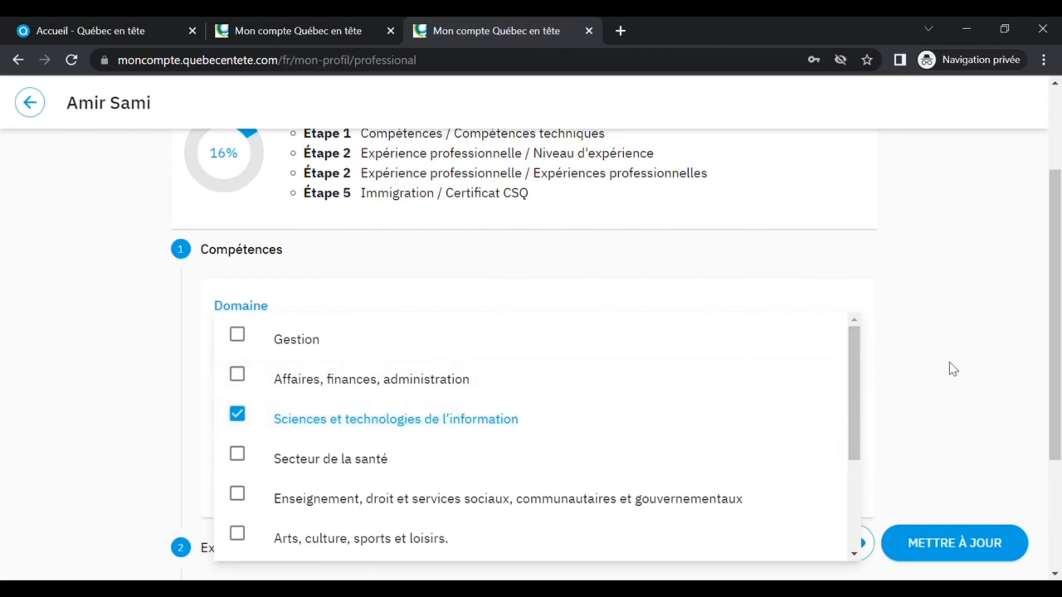
{"action": "left_click", "coordinate": [972, 350]}
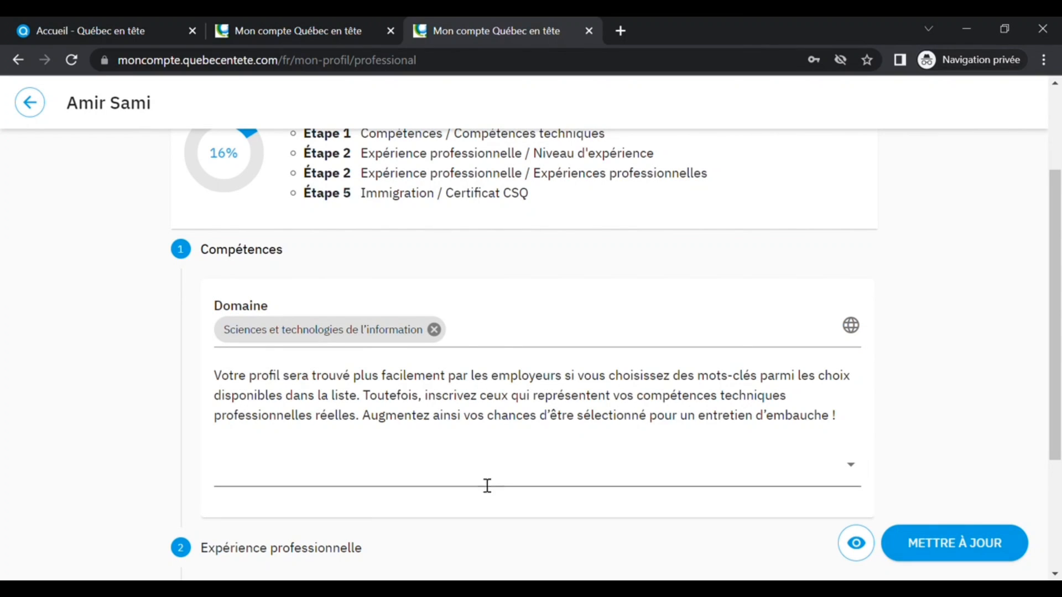
{"action": "left_click", "coordinate": [464, 478]}
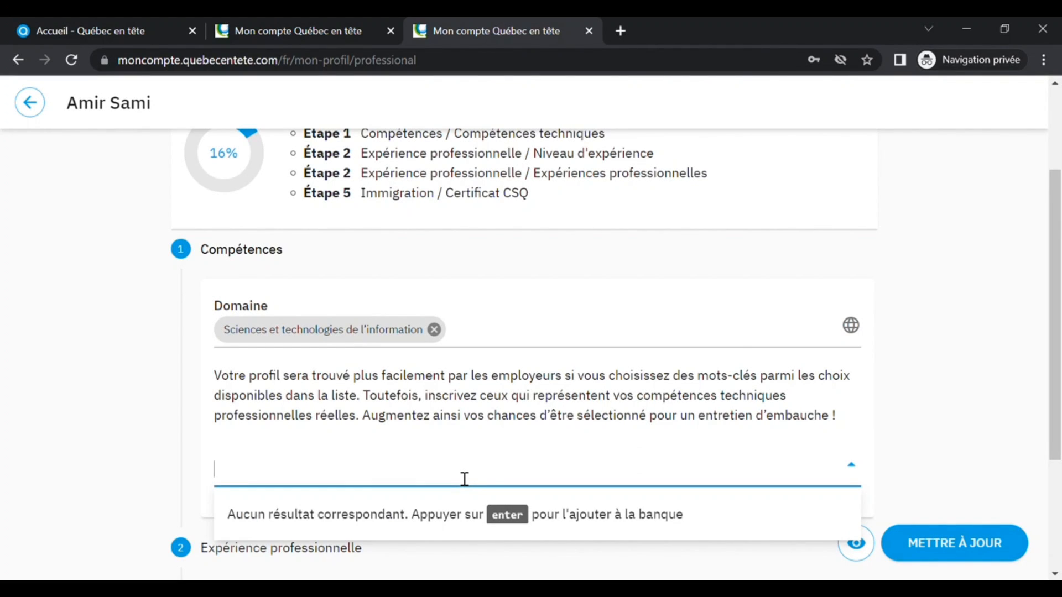
{"action": "type", "text": "ja"}
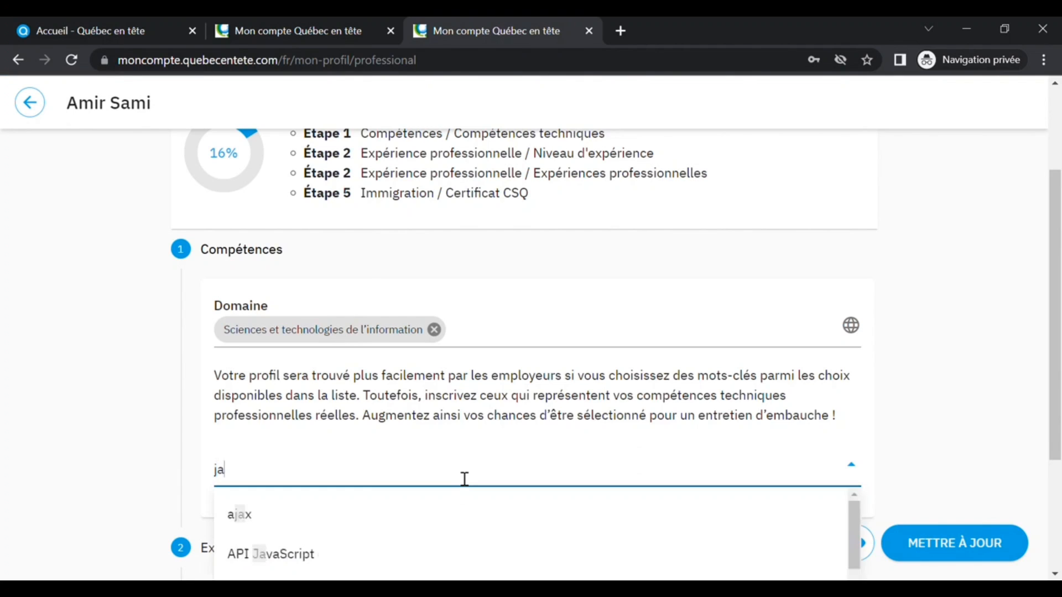
{"action": "type", "text": "va"}
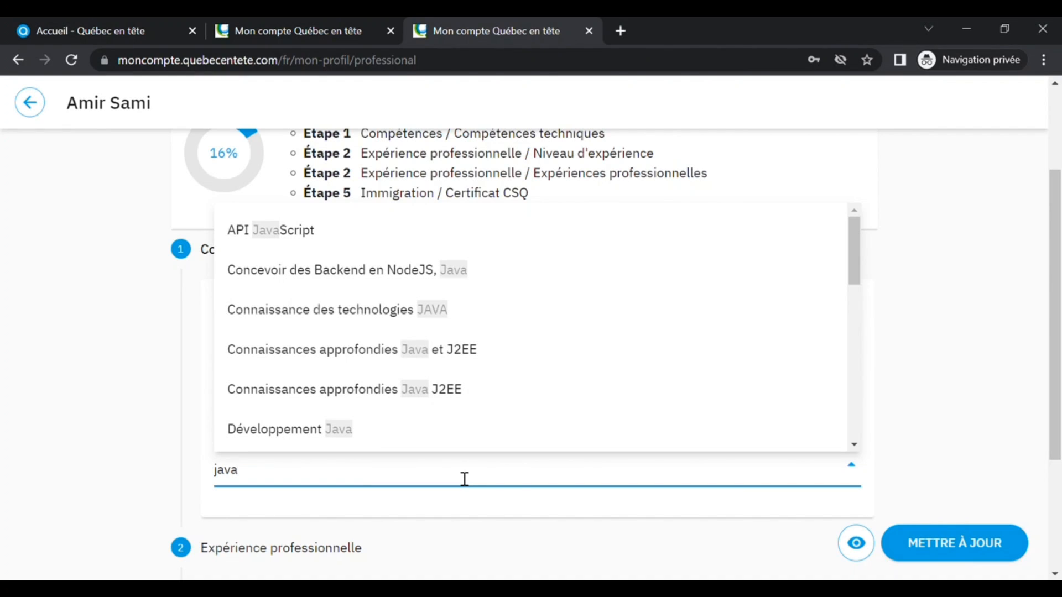
{"action": "key", "text": "BackSpace"}
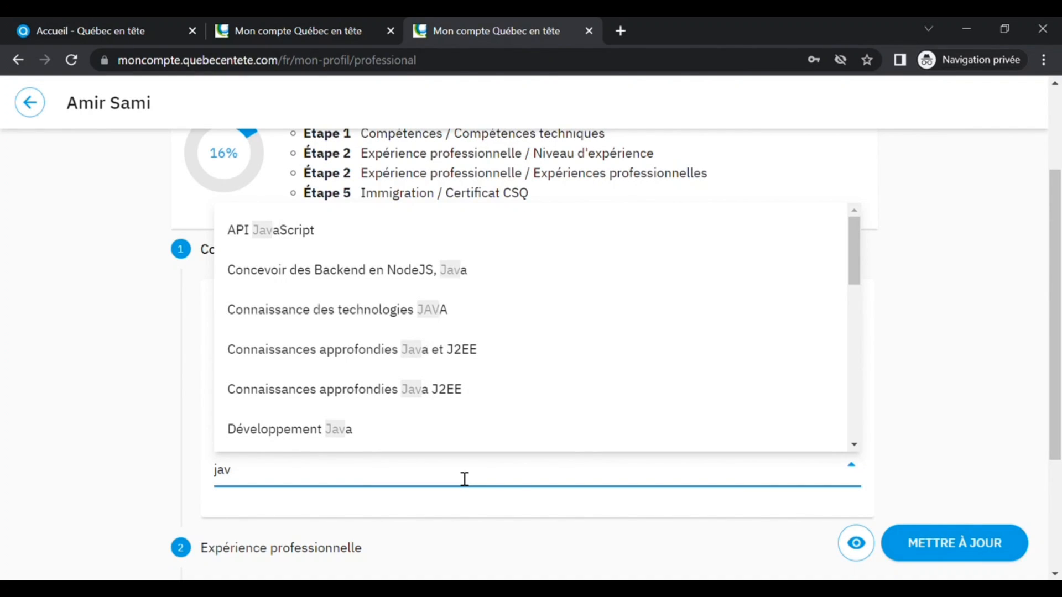
{"action": "key", "text": "BackSpace"}
{"action": "key", "text": "BackSpace"}
{"action": "key", "text": "BackSpace"}
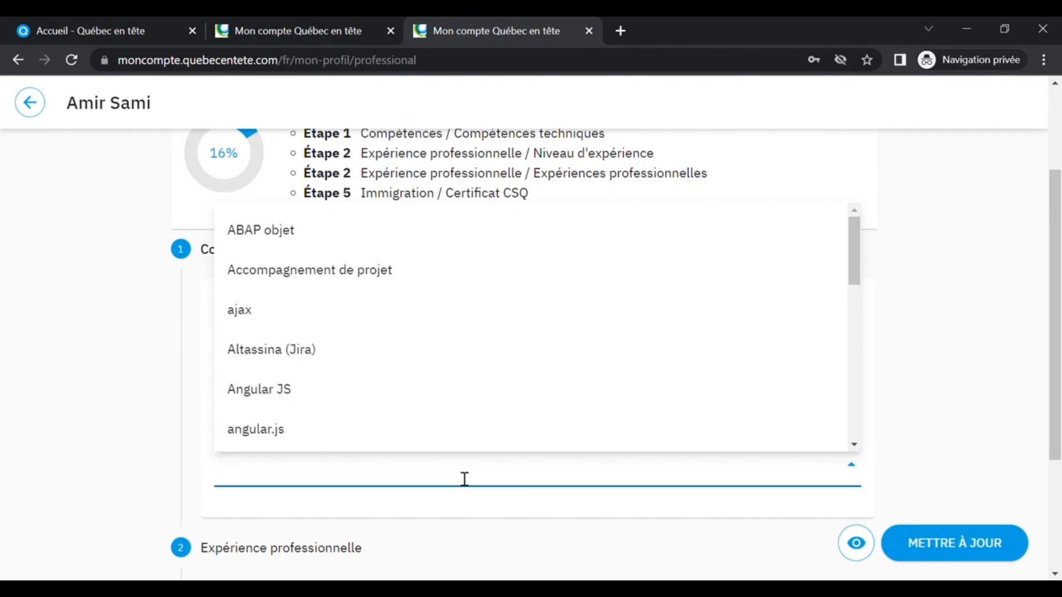
- Add the technical skills Développement Java and connaissance des technologies .NET to the Compétences keywords
{"action": "left_click", "coordinate": [30, 104]}
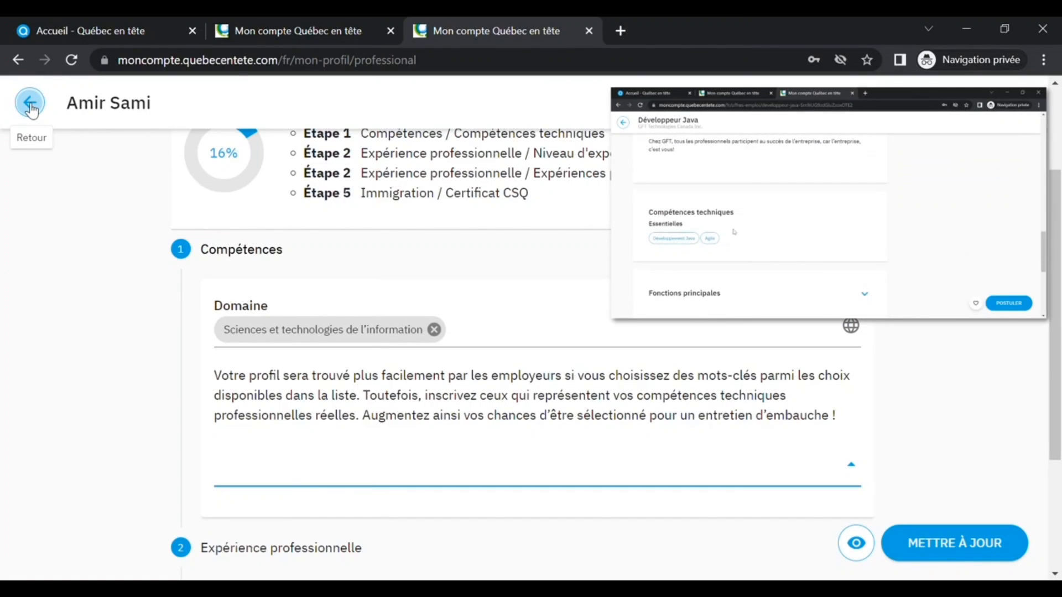
{"action": "scroll", "coordinate": [398, 360], "scroll_direction": "down", "scroll_amount": 2}
{"action": "left_click", "coordinate": [400, 360]}
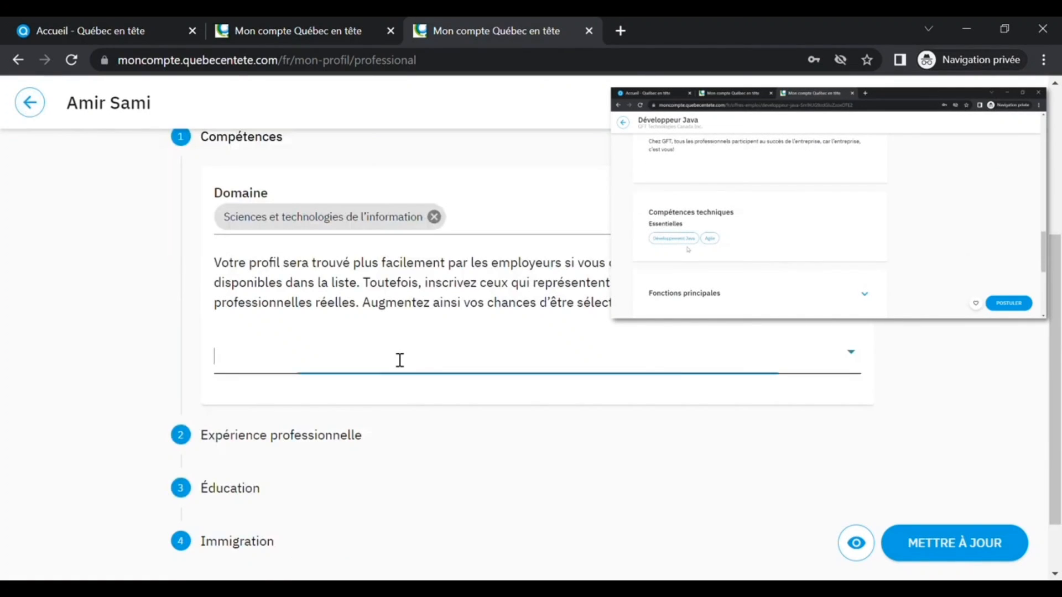
{"action": "type", "text": "dévelo"}
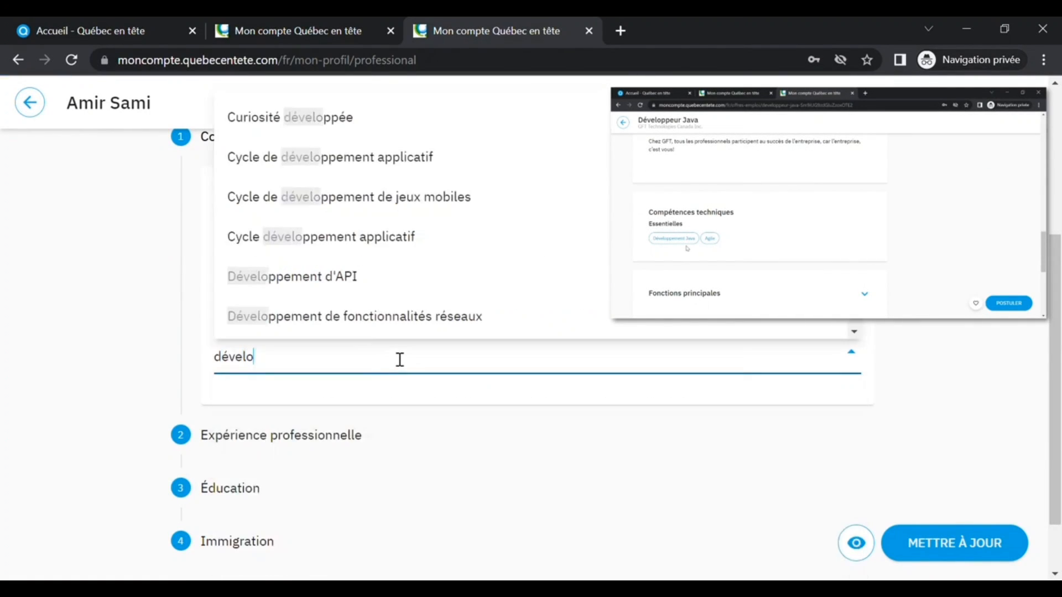
{"action": "type", "text": "p"}
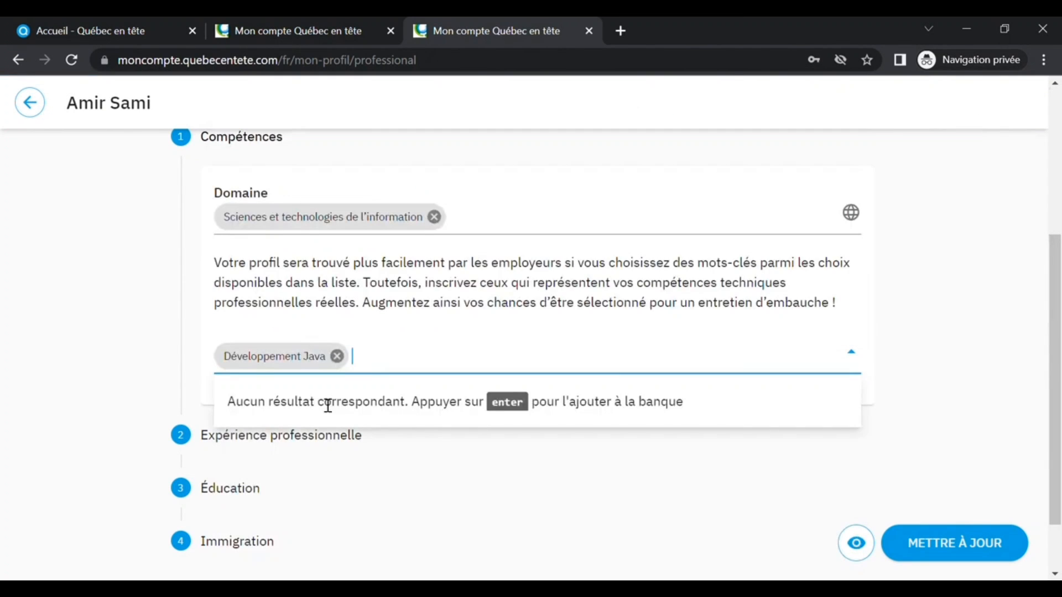
{"action": "type", "text": ".net"}
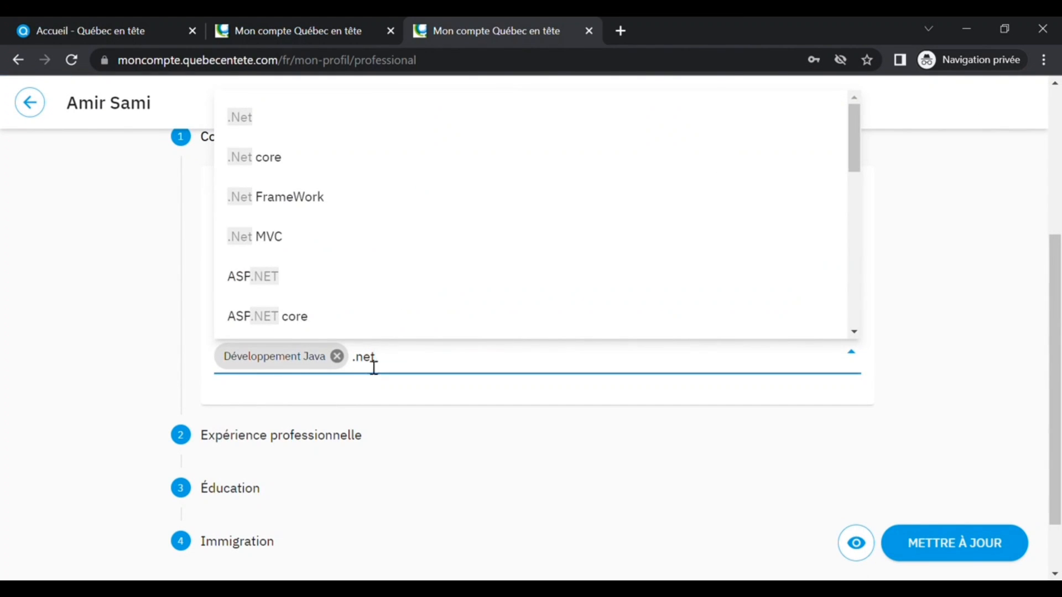
{"action": "scroll", "coordinate": [375, 220], "scroll_direction": "down", "scroll_amount": 4}
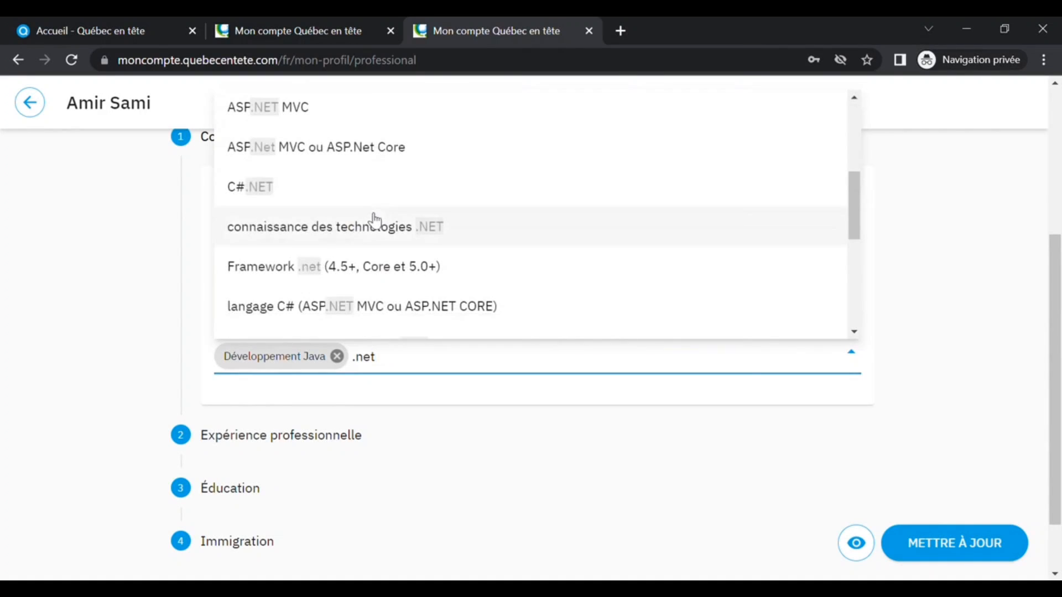
{"action": "left_click", "coordinate": [352, 233]}
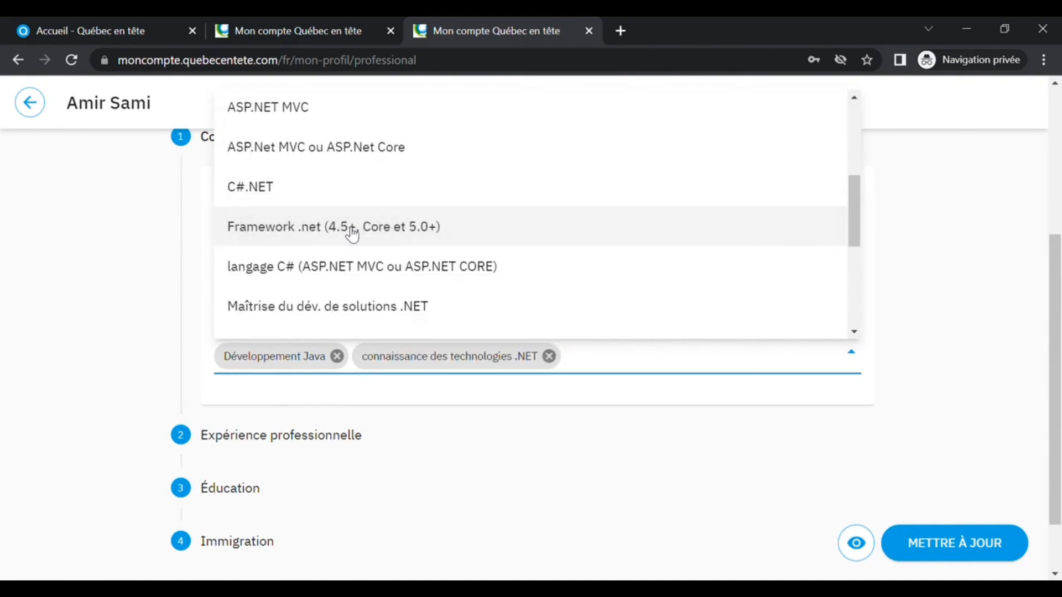
{"action": "left_click", "coordinate": [614, 515]}
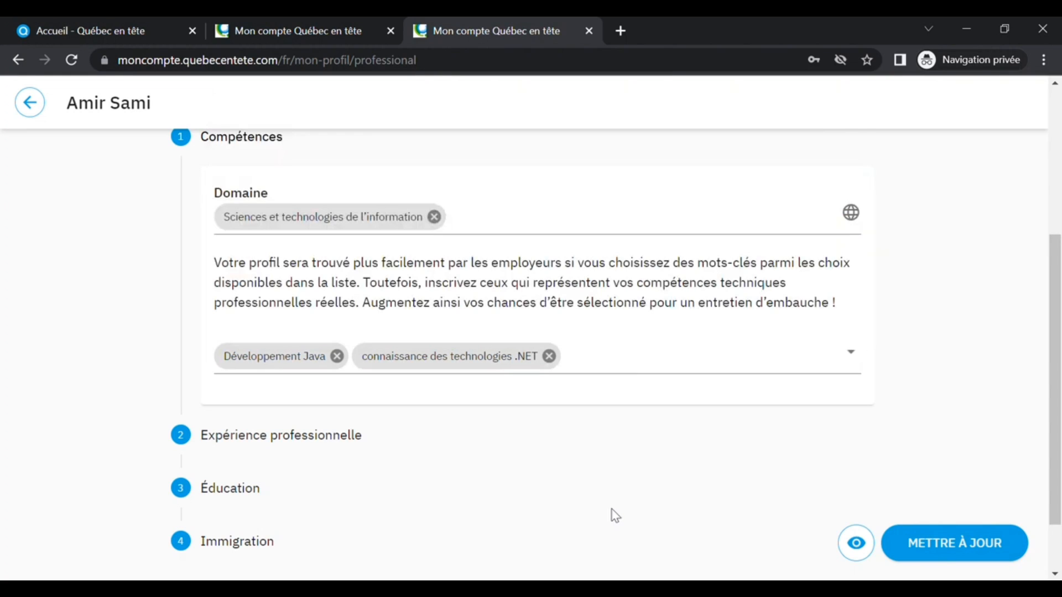
- Open the Expérience professionnelle section and set the experience level to Intermédiaire (2-9 ans)
{"action": "left_click", "coordinate": [307, 439]}
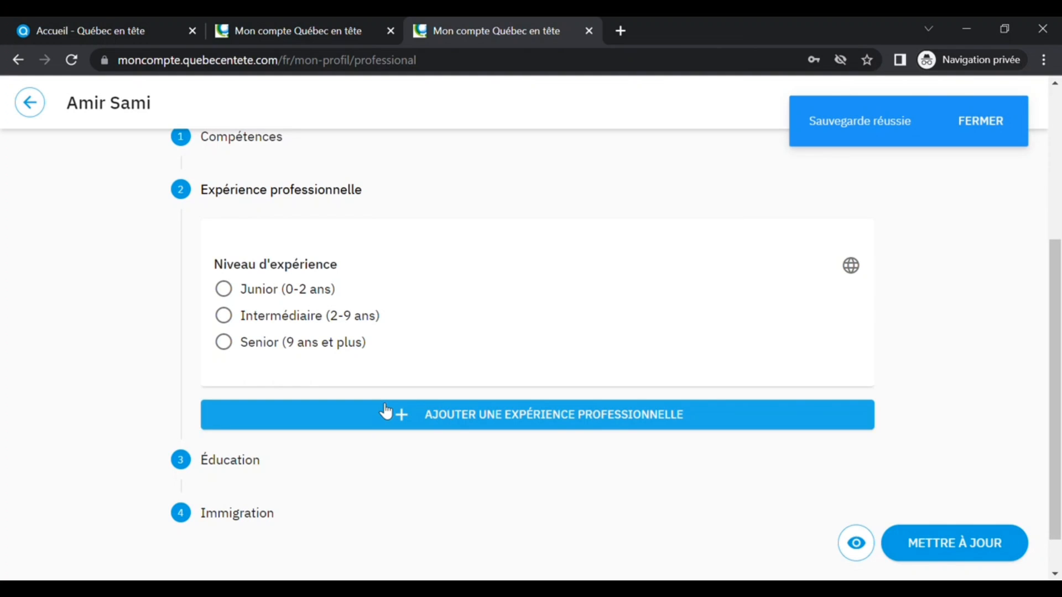
{"action": "left_click", "coordinate": [224, 317]}
{"action": "scroll", "coordinate": [597, 343], "scroll_direction": "down", "scroll_amount": 1}
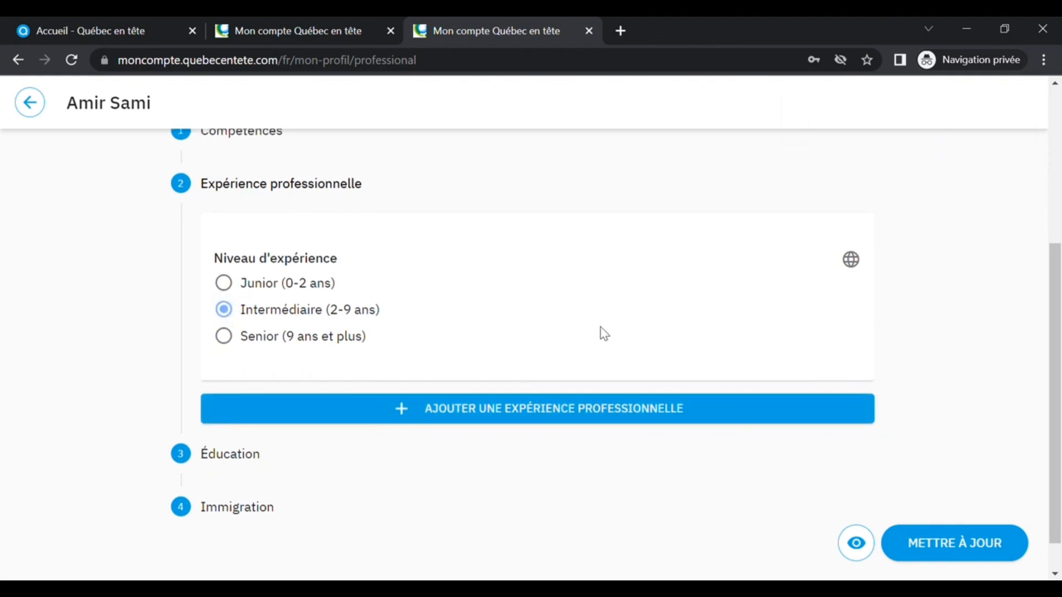
- Add a new professional experience with the job title Développeur Java
{"action": "left_click", "coordinate": [510, 372]}
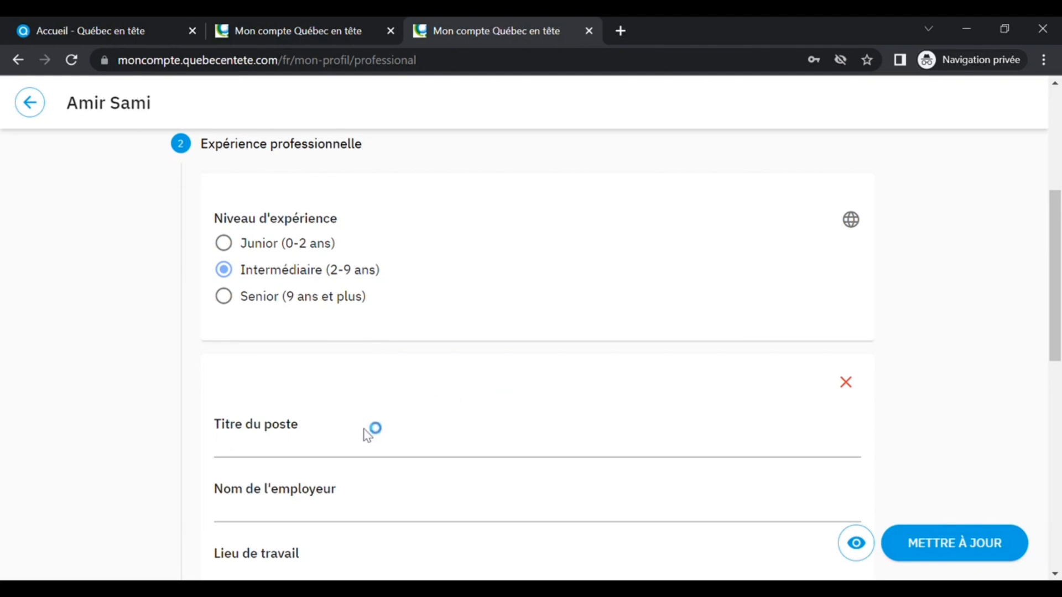
{"action": "scroll", "coordinate": [368, 431], "scroll_direction": "down", "scroll_amount": 3}
{"action": "left_click", "coordinate": [350, 287]}
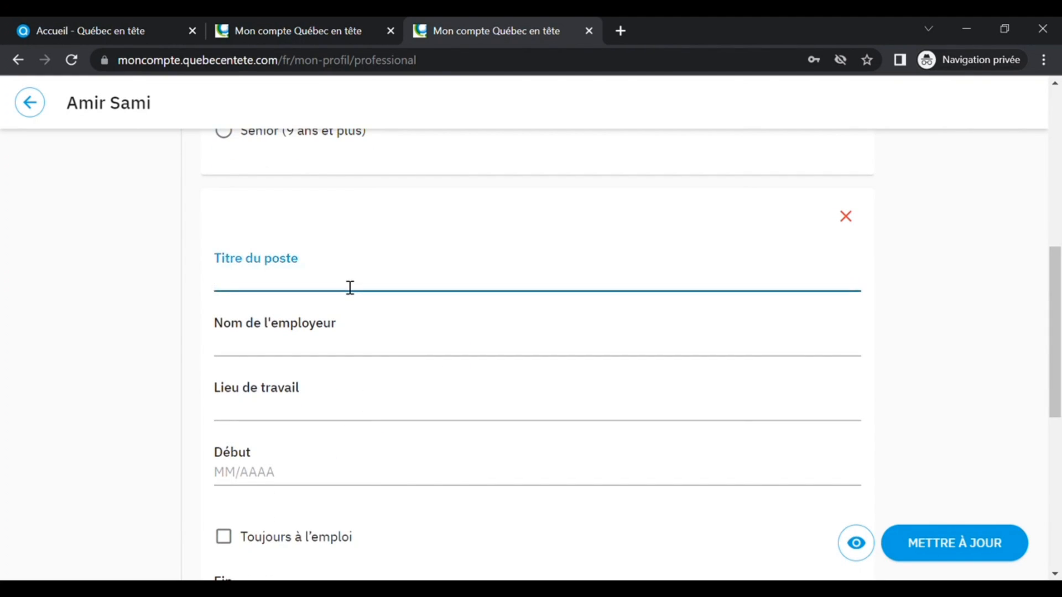
{"action": "type", "text": "Développeur Java"}
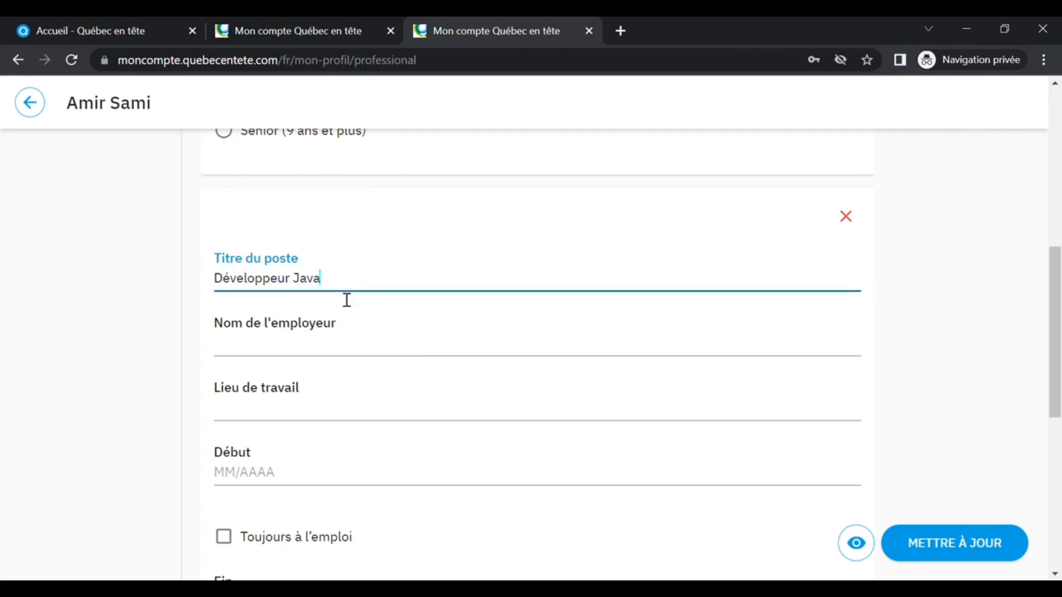
- Enter Société XYZ as the employer name and Casablanca as the work location
{"action": "left_click", "coordinate": [310, 352]}
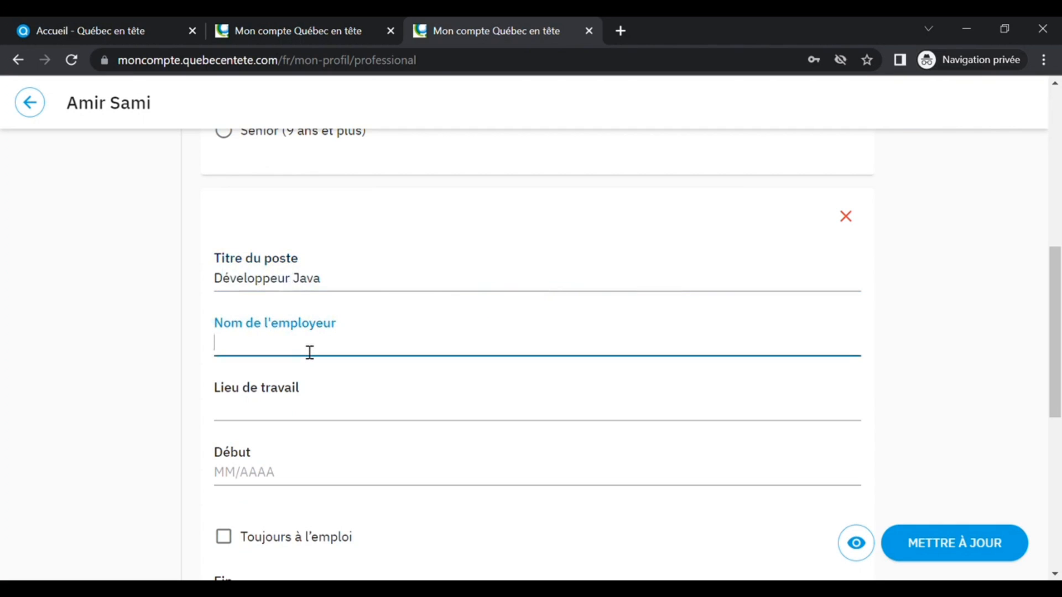
{"action": "type", "text": "Société XYZ"}
{"action": "left_click", "coordinate": [300, 420]}
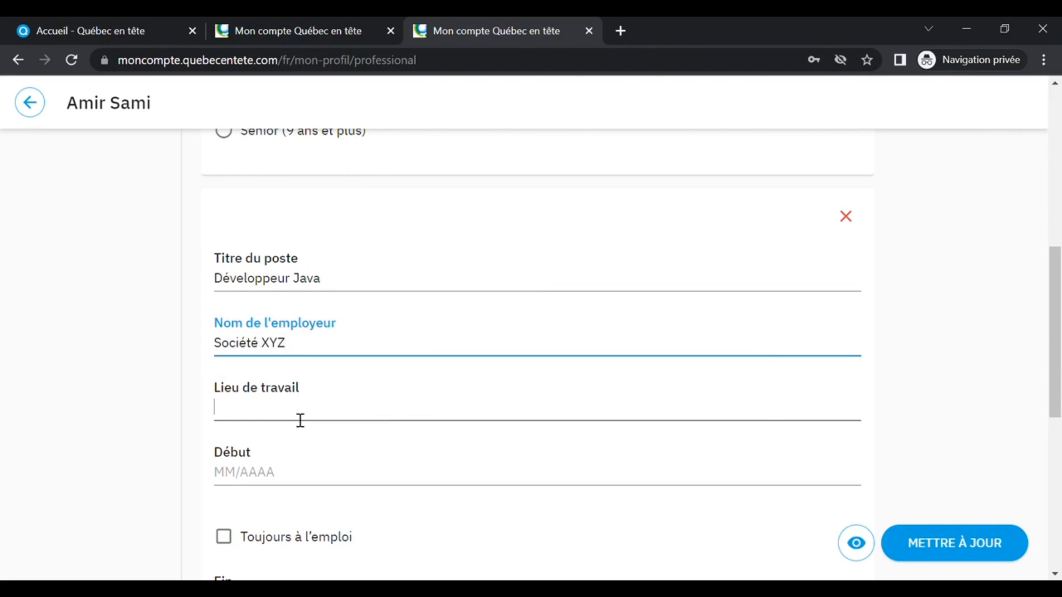
{"action": "type", "text": "Casablanca"}
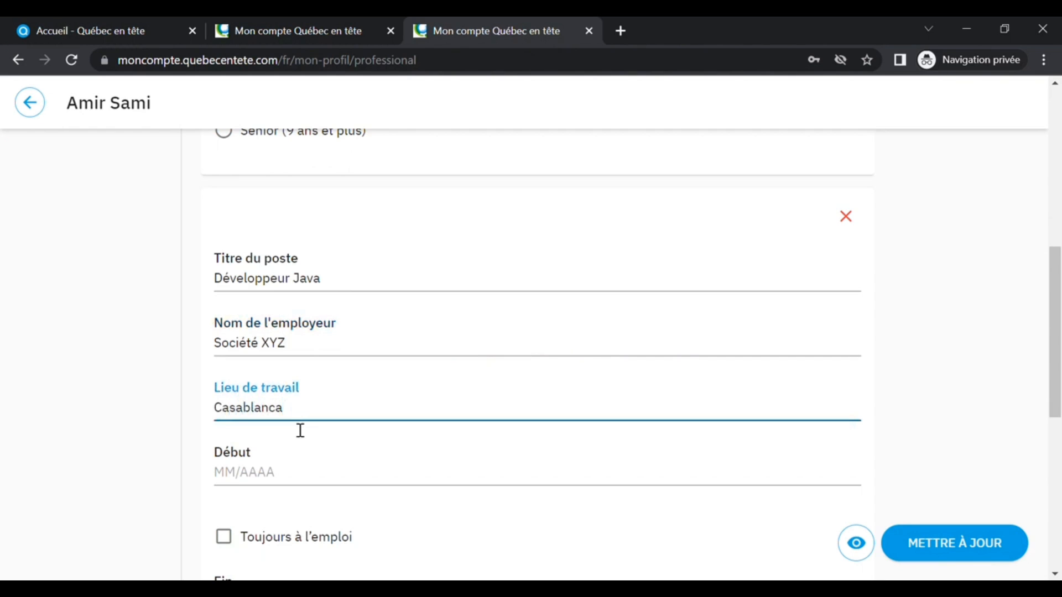
- Set the experience start date to 01/2020 and mark it as Toujours à l'emploi
{"action": "left_click", "coordinate": [273, 475]}
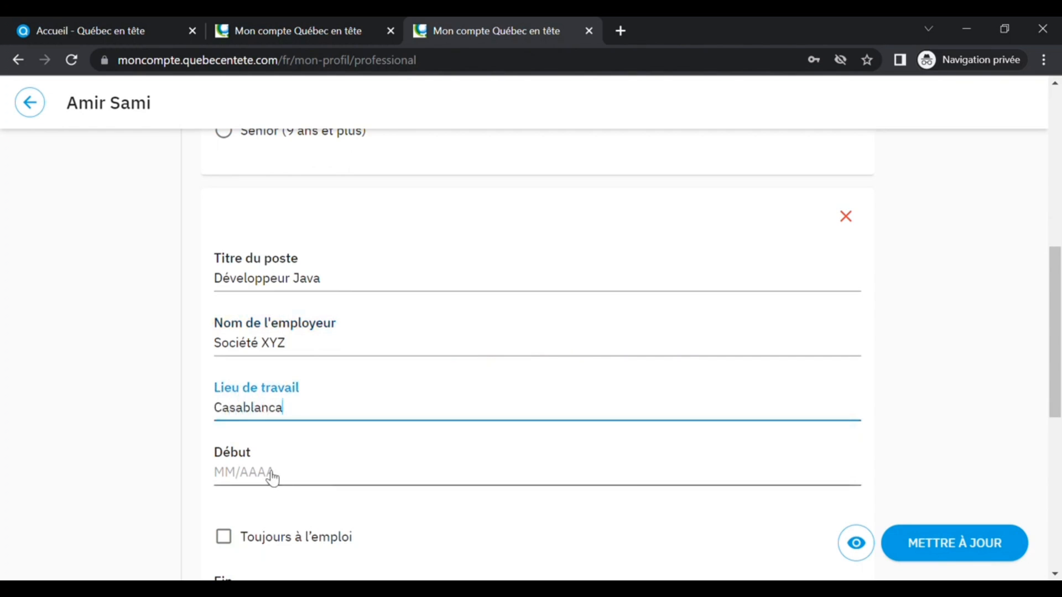
{"action": "left_click", "coordinate": [280, 352]}
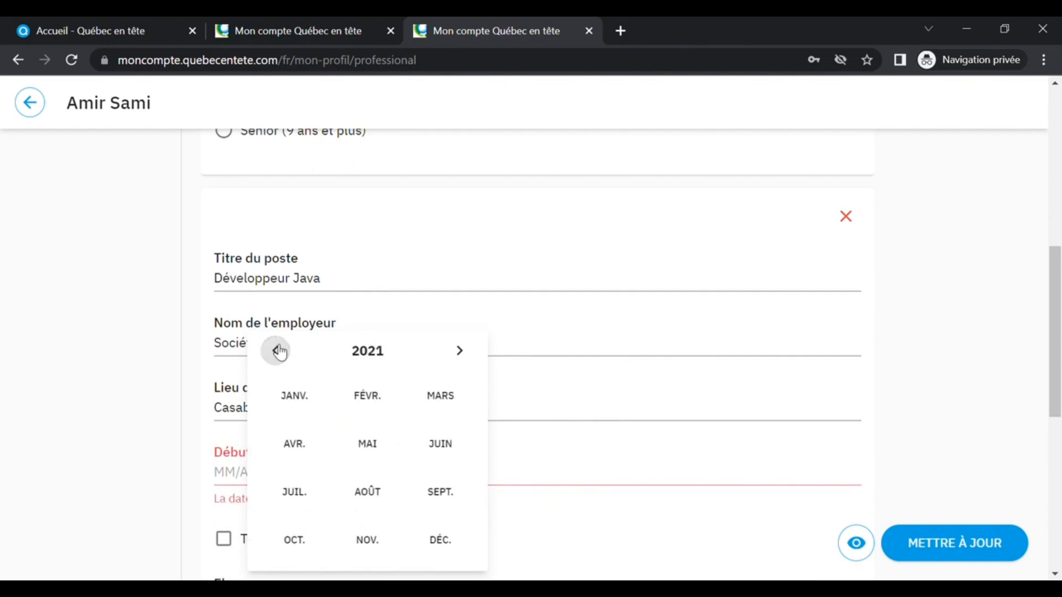
{"action": "left_click", "coordinate": [279, 352]}
{"action": "left_click", "coordinate": [284, 399]}
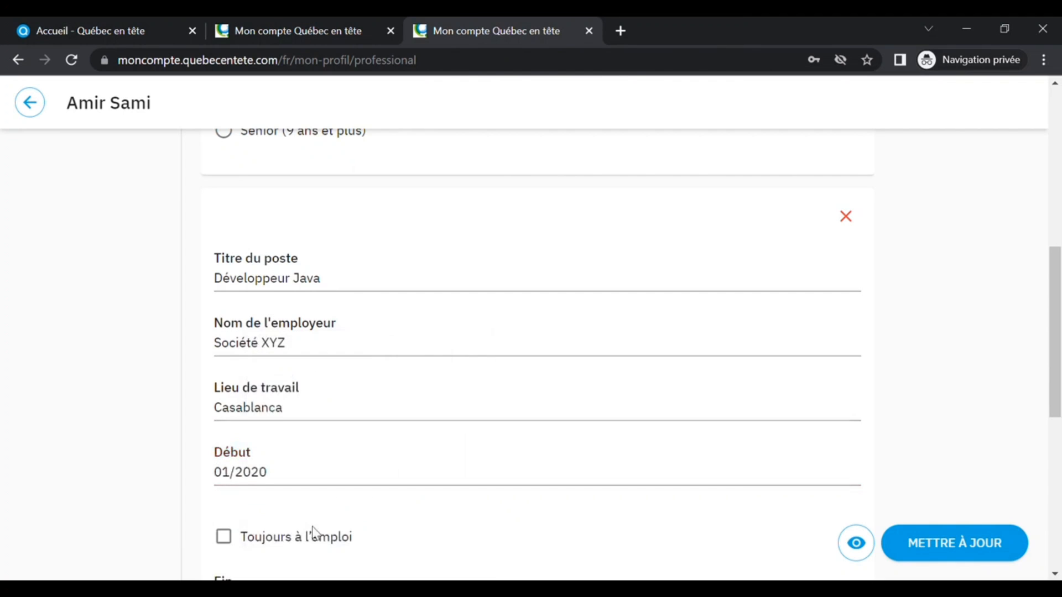
{"action": "scroll", "coordinate": [316, 534], "scroll_direction": "down", "scroll_amount": 1}
{"action": "left_click", "coordinate": [235, 457]}
{"action": "scroll", "coordinate": [471, 470], "scroll_direction": "down", "scroll_amount": 4}
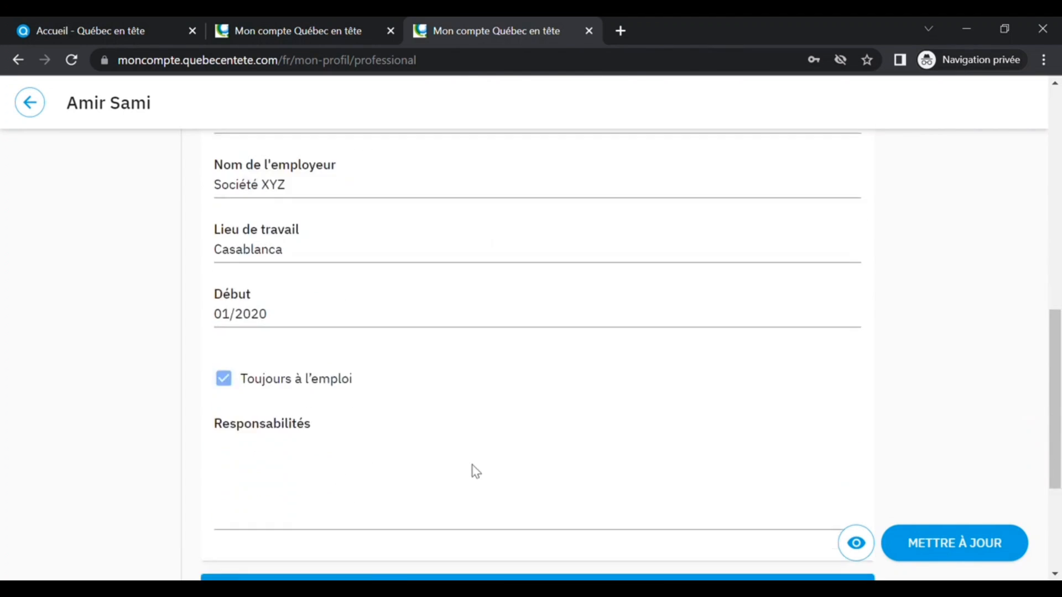
- Enter three responsibilities for the Java developer experience: software design and maintenance, solving technical problems, and writing program reports
{"action": "left_click", "coordinate": [393, 295]}
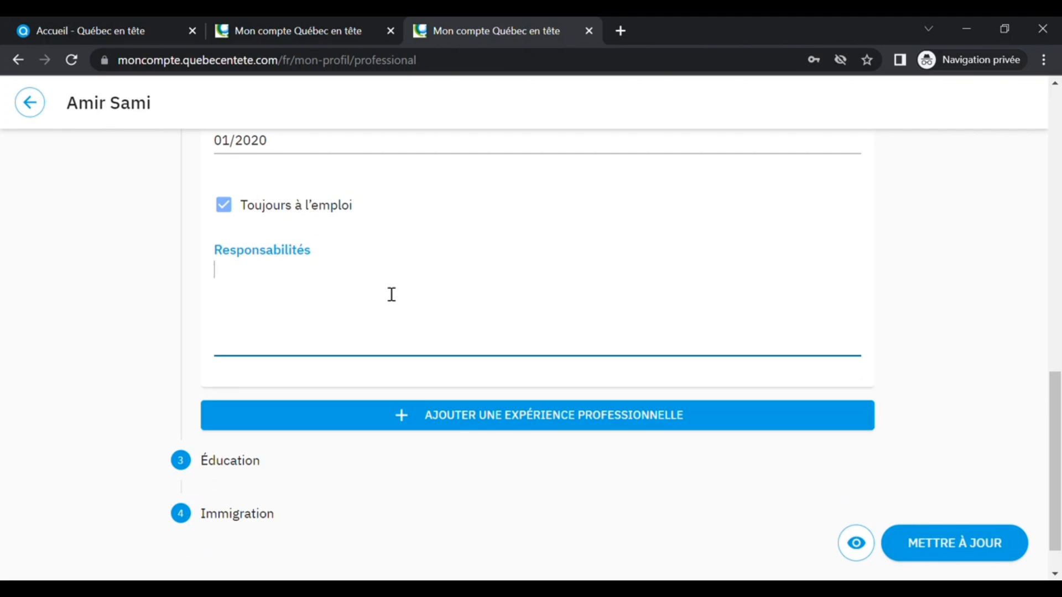
{"action": "type", "text": "Réaliser la conception, l'entretien et l'amélioration des logiciels."}
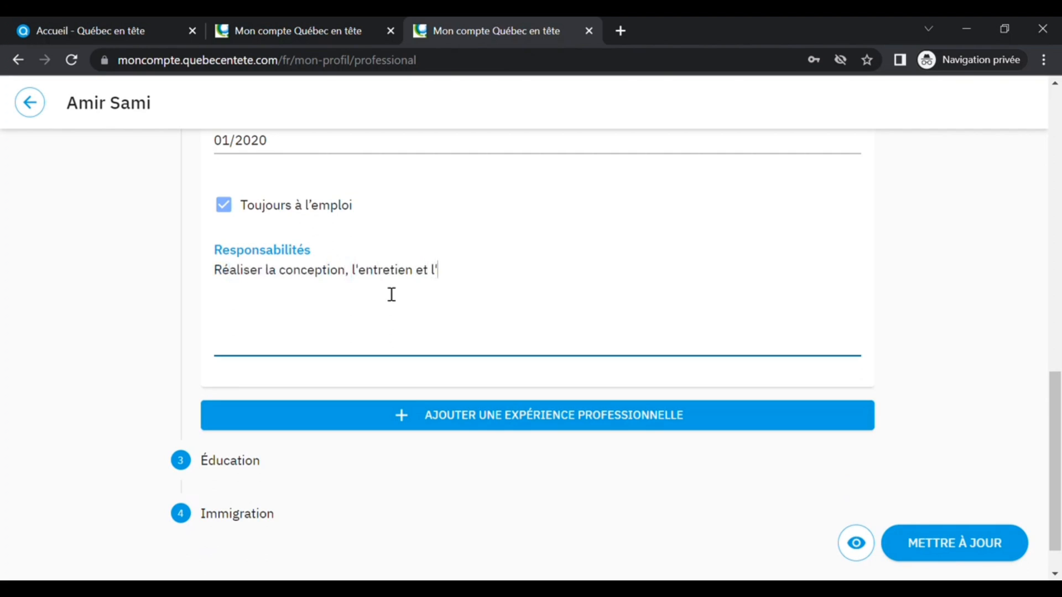
{"action": "key", "text": "Return"}
{"action": "type", "text": "Ident"}
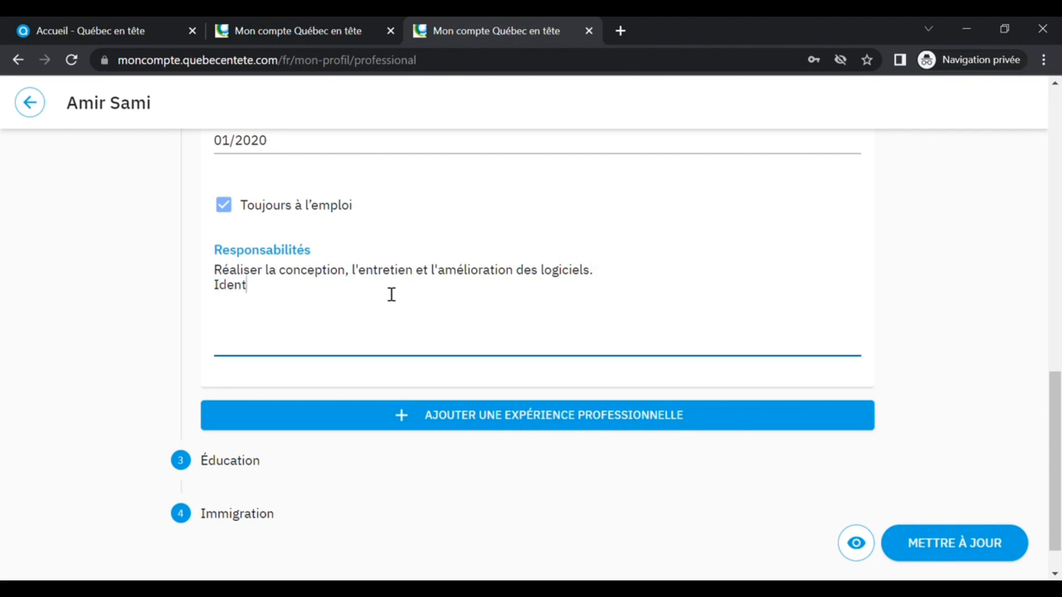
{"action": "type", "text": "ifier et résoudre des problèmes techniques."}
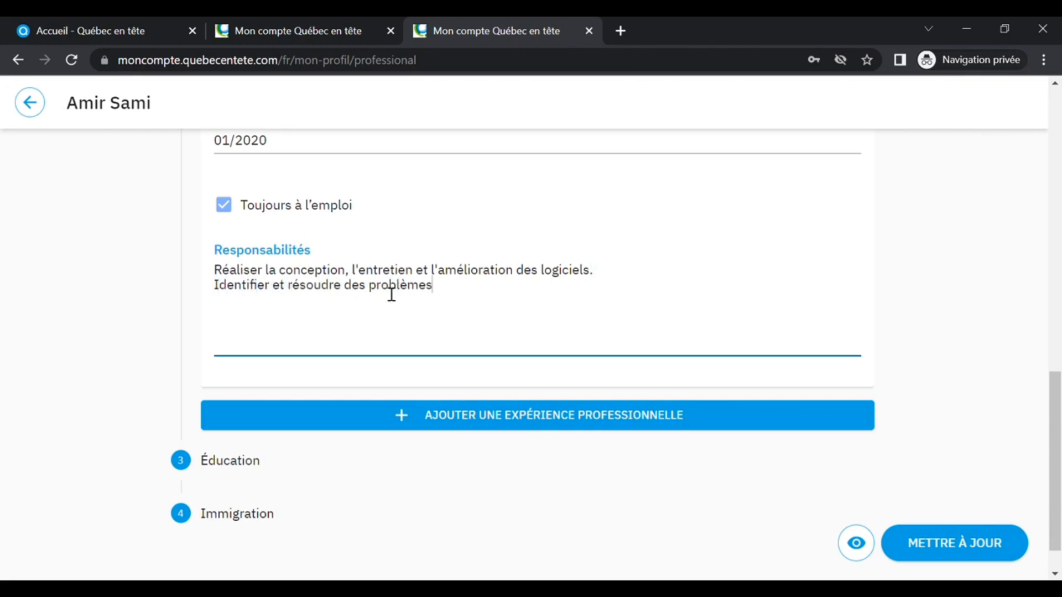
{"action": "key", "text": "Return"}
{"action": "type", "text": "Rédiger des rapports destinés à "}
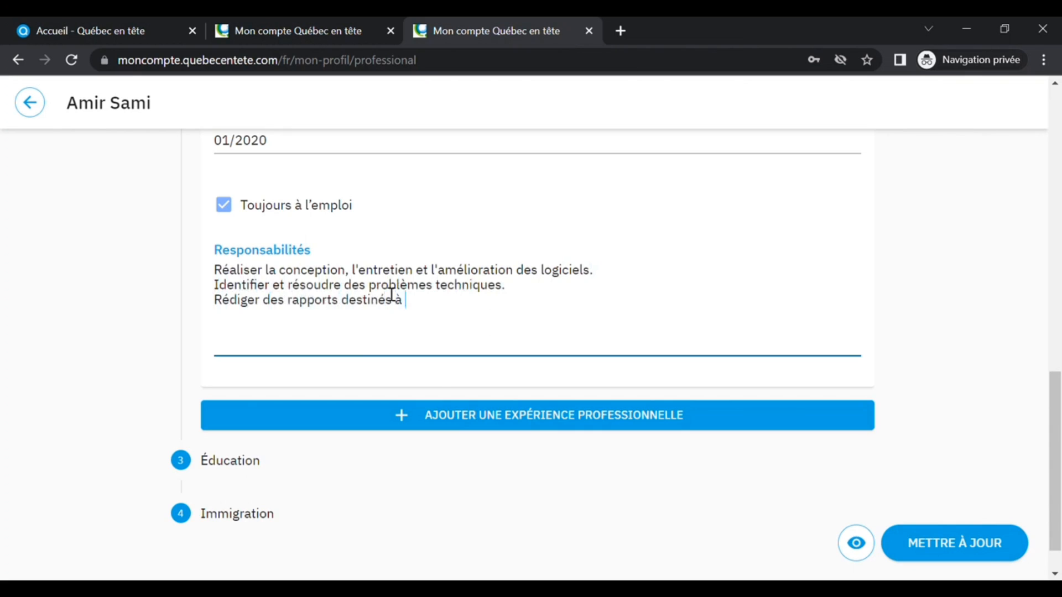
{"action": "type", "text": "l'utilisation et à la maintenance des programmes."}
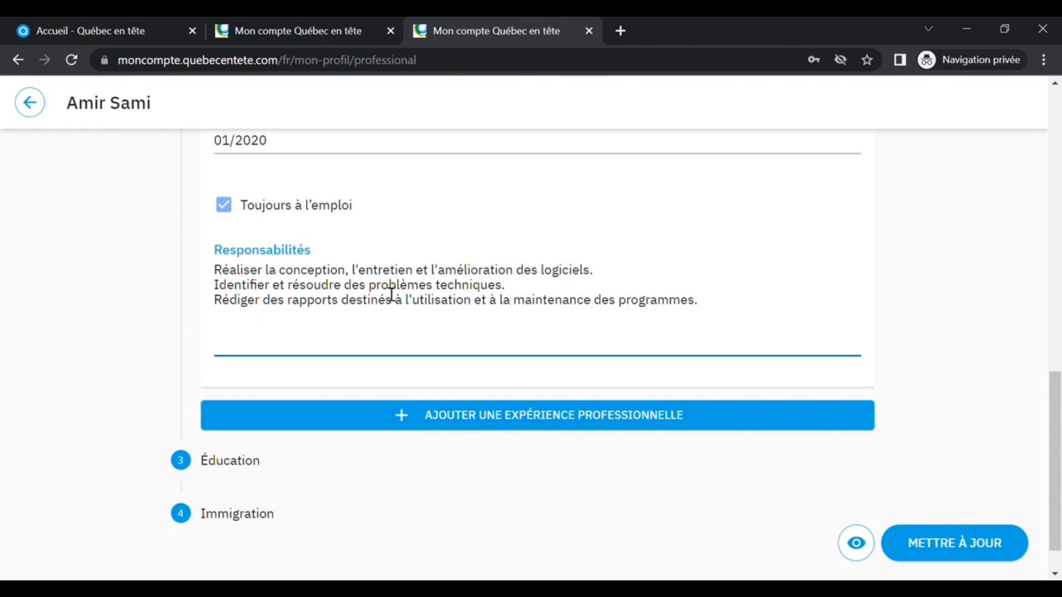
{"action": "left_click", "coordinate": [517, 415]}
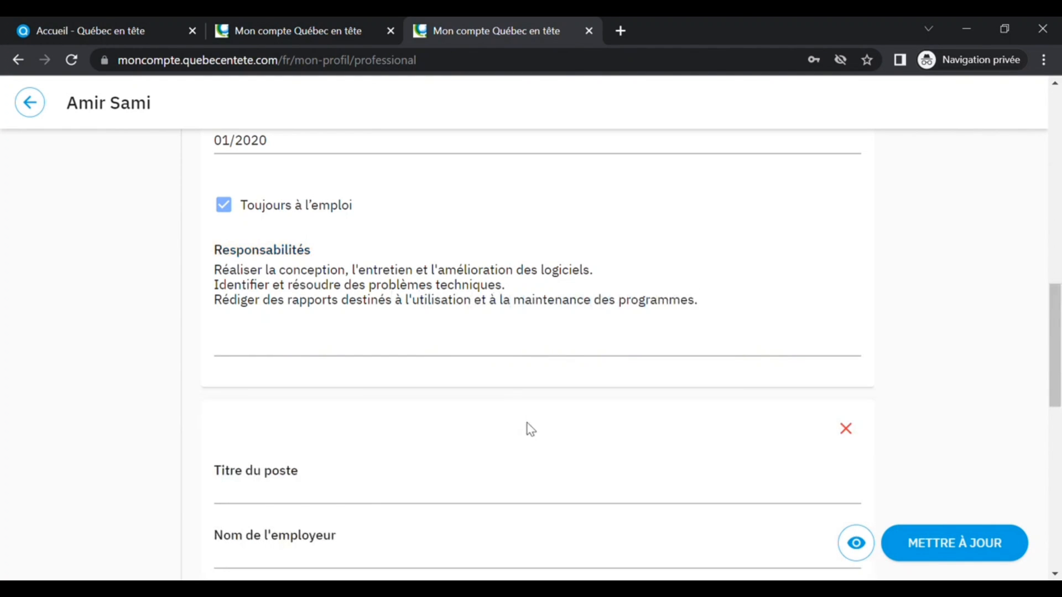
{"action": "scroll", "coordinate": [520, 421], "scroll_direction": "down", "scroll_amount": 5}
{"action": "scroll", "coordinate": [527, 426], "scroll_direction": "down", "scroll_amount": 2}
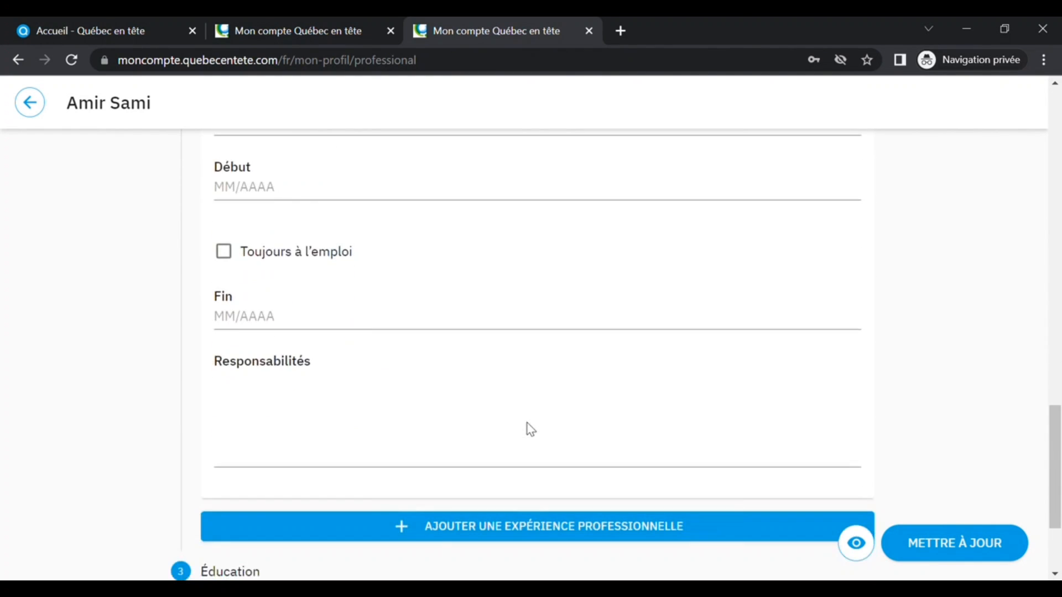
{"action": "scroll", "coordinate": [530, 429], "scroll_direction": "up", "scroll_amount": 6}
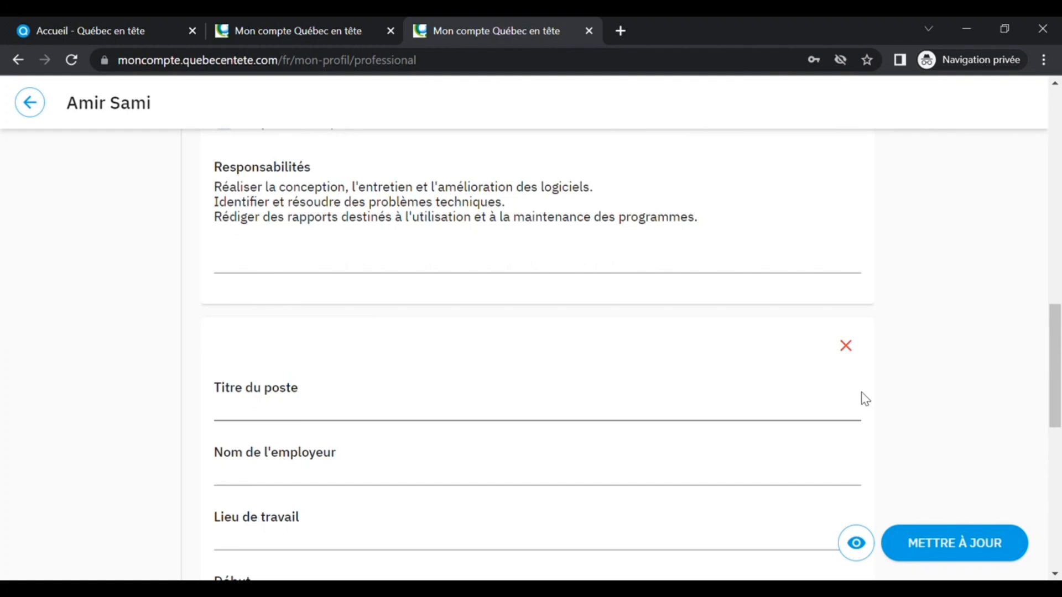
{"action": "left_click", "coordinate": [847, 345]}
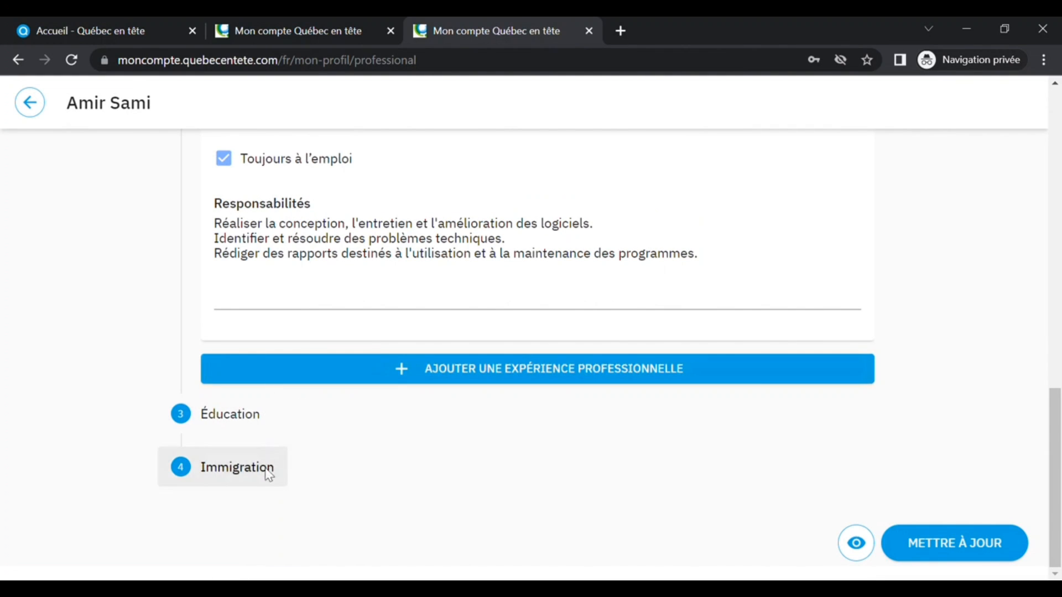
- Open the Éducation section, add a formation, and enter Université internationale de Casablanca as the teaching establishment
{"action": "left_click", "coordinate": [233, 420]}
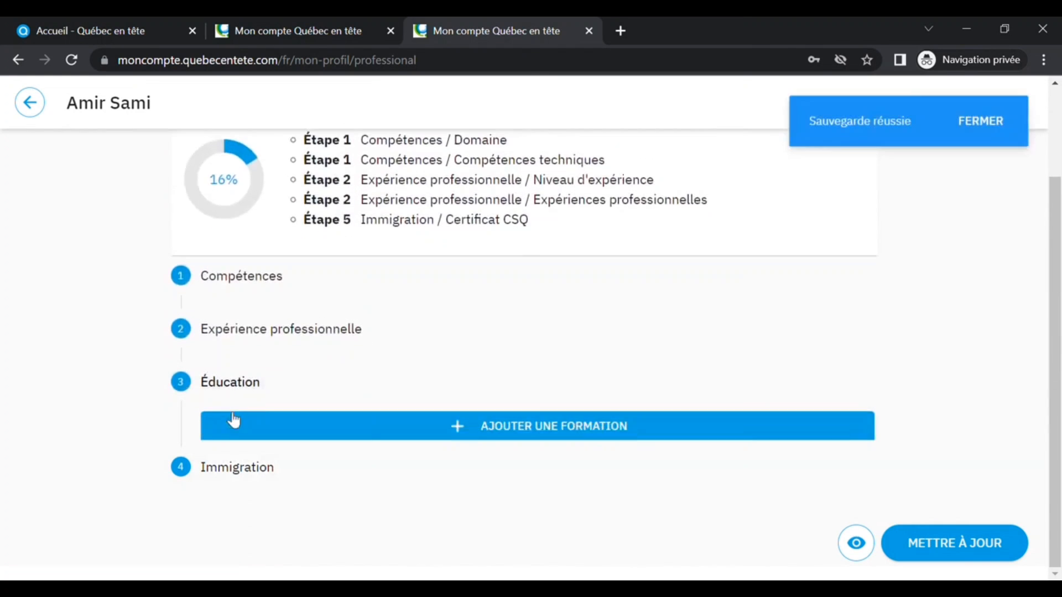
{"action": "left_click", "coordinate": [555, 429]}
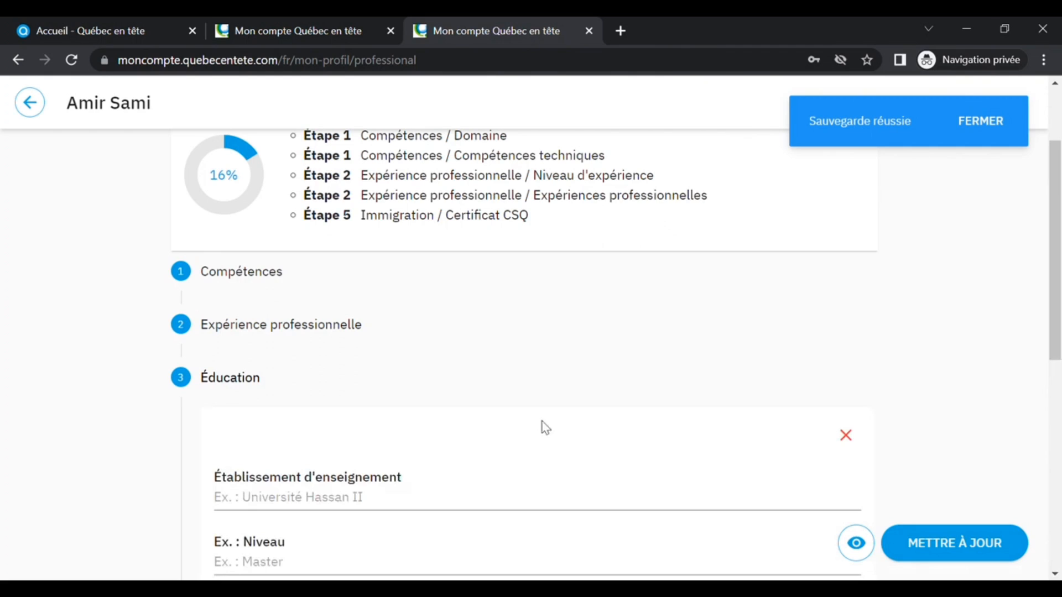
{"action": "scroll", "coordinate": [515, 412], "scroll_direction": "down", "scroll_amount": 3}
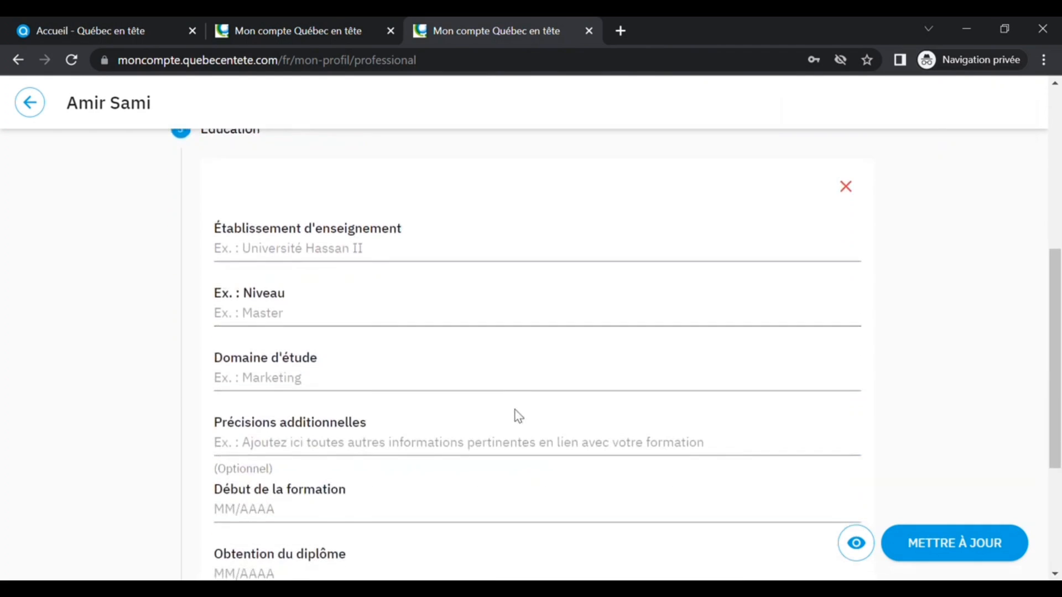
{"action": "left_click", "coordinate": [374, 261]}
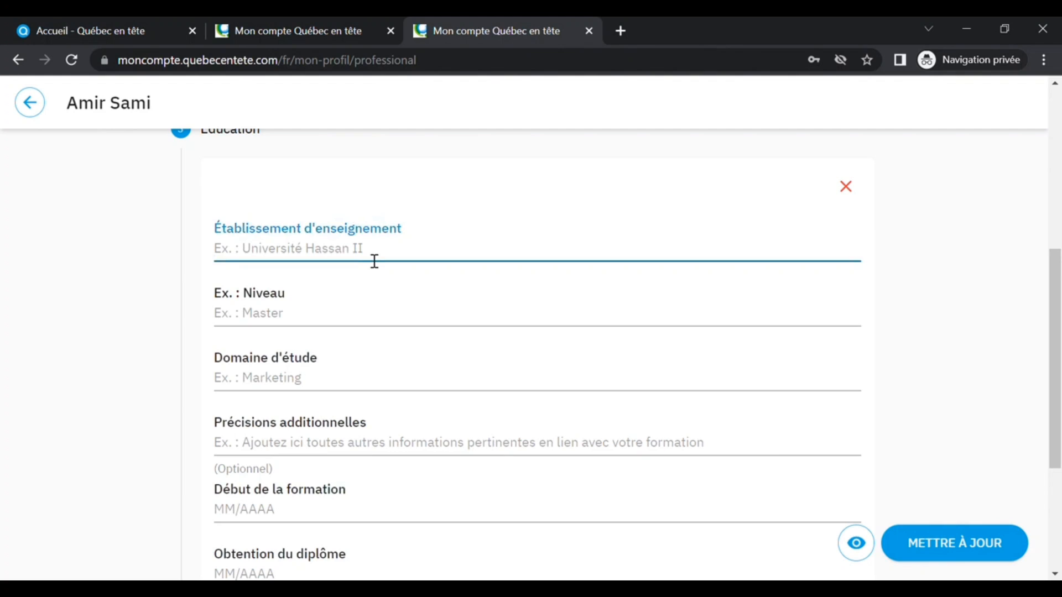
{"action": "type", "text": "Univ"}
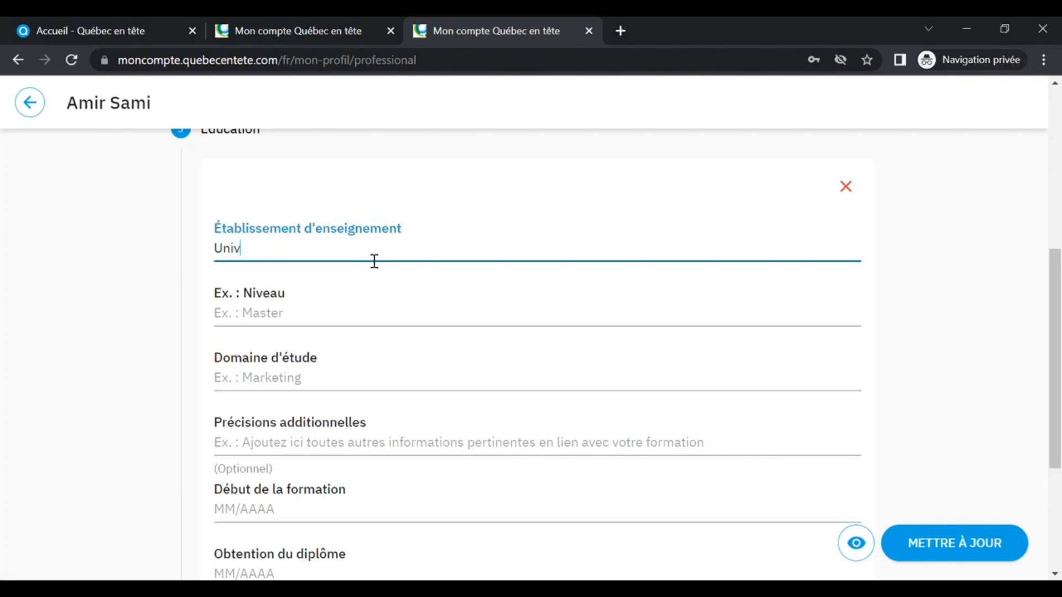
{"action": "type", "text": "ersité intern"}
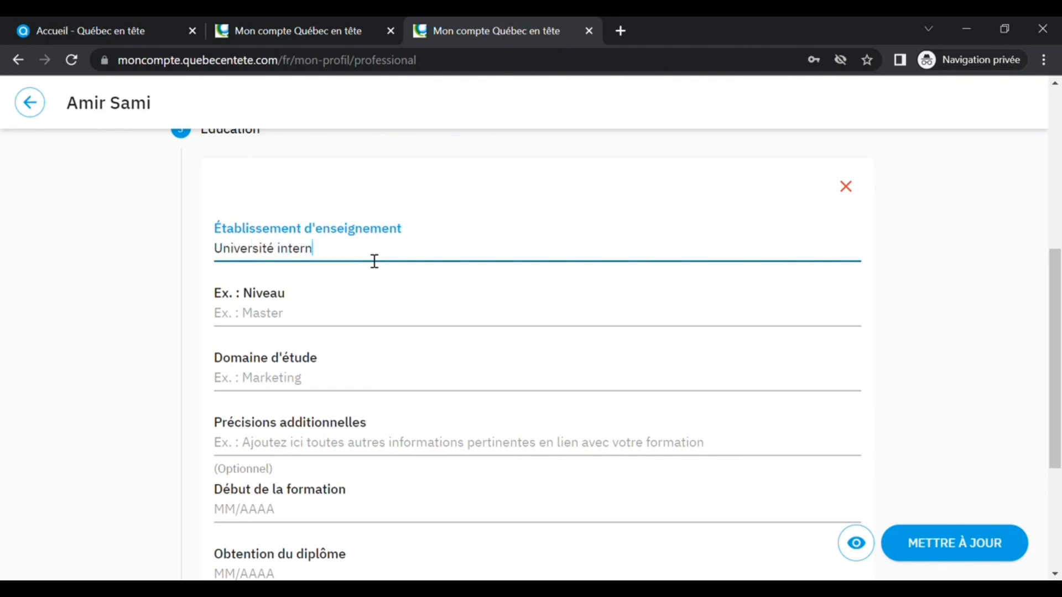
{"action": "type", "text": "ationale de Casablanca"}
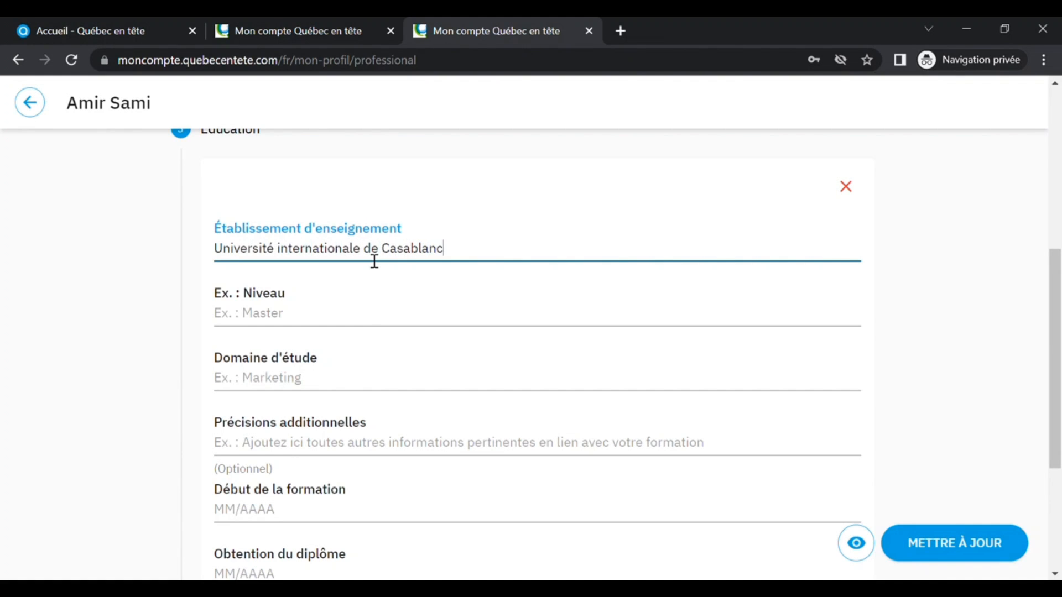
- Set the education level to Licence (équivalent à baccalauréat québécois)
{"action": "left_click", "coordinate": [328, 326]}
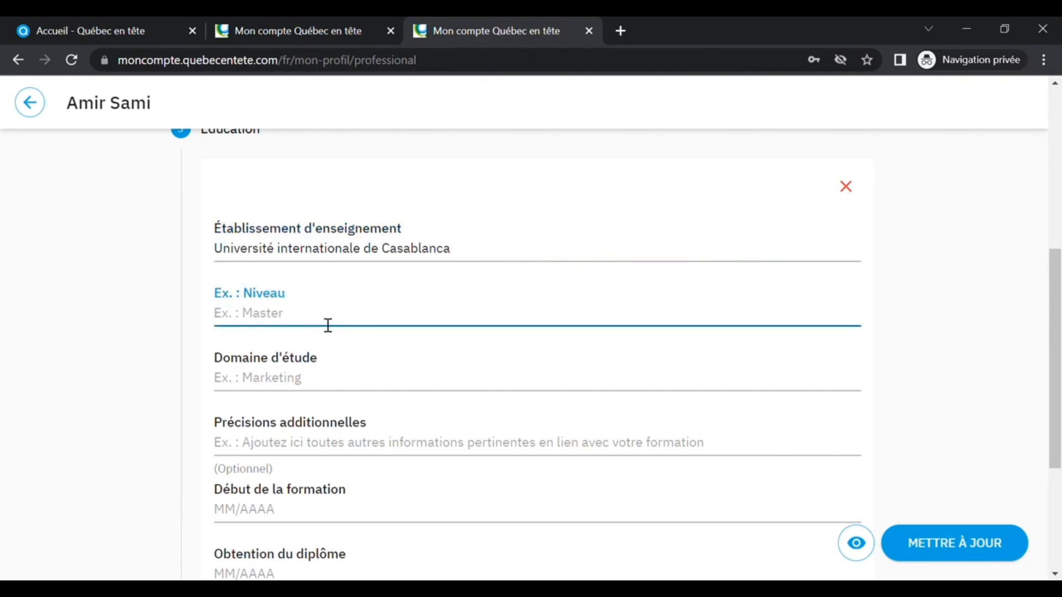
{"action": "type", "text": "Licence (équivalent à b"}
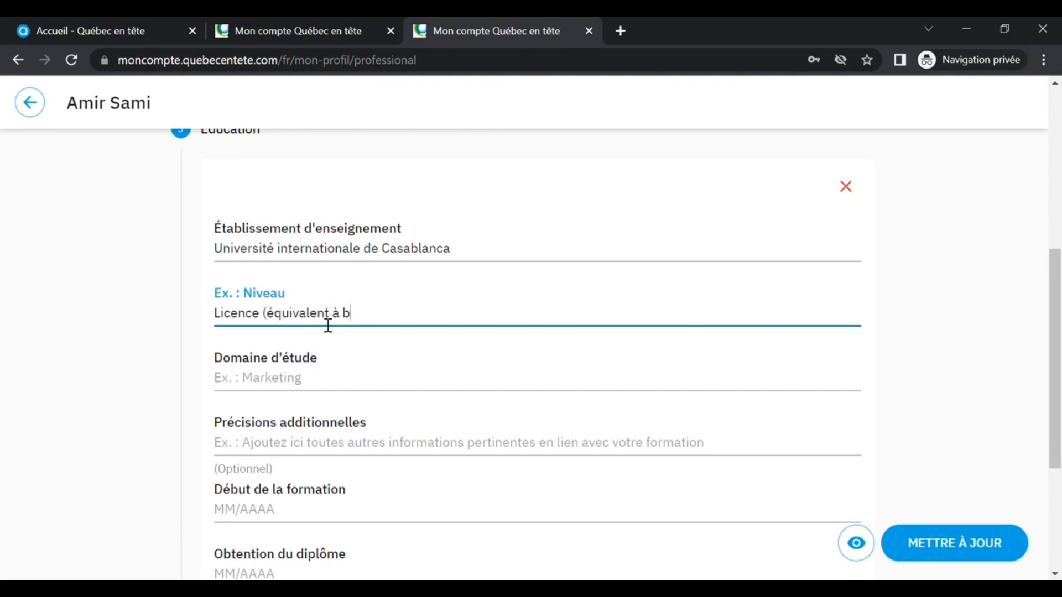
{"action": "type", "text": "accalauréat québ"}
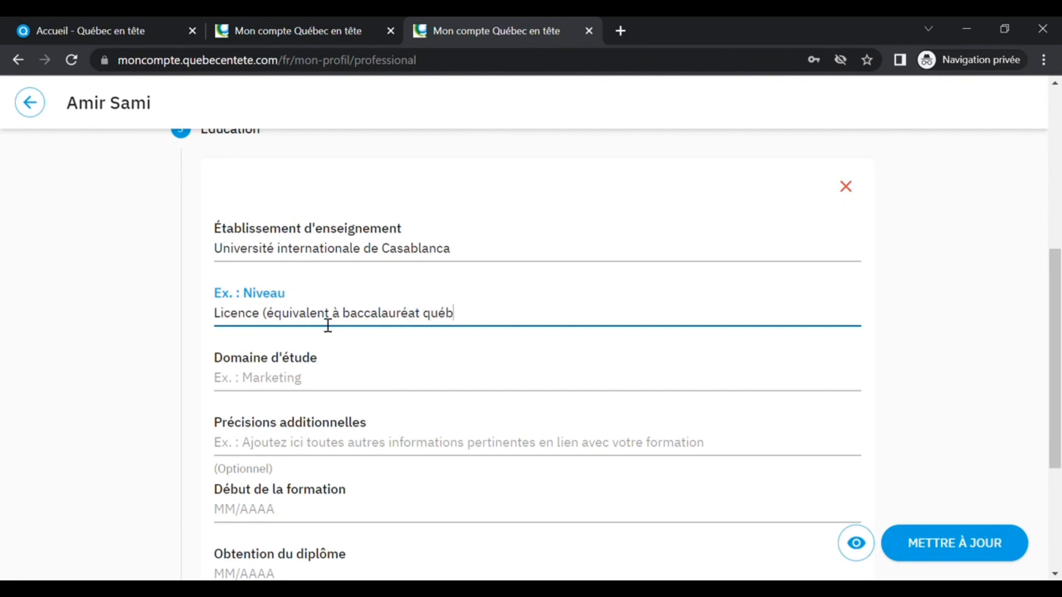
{"action": "type", "text": "écois)"}
- Enter Informatique as the field of study and Spécialisation en génie logiciel as additional details
{"action": "left_click", "coordinate": [290, 389]}
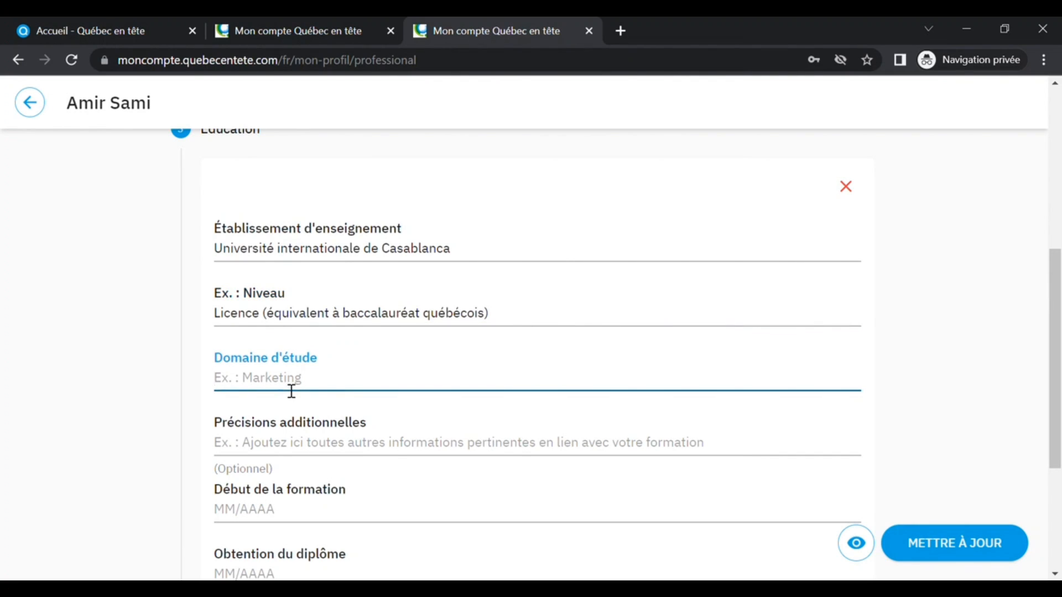
{"action": "type", "text": "Informatique"}
{"action": "type", "text": "Spécil"}
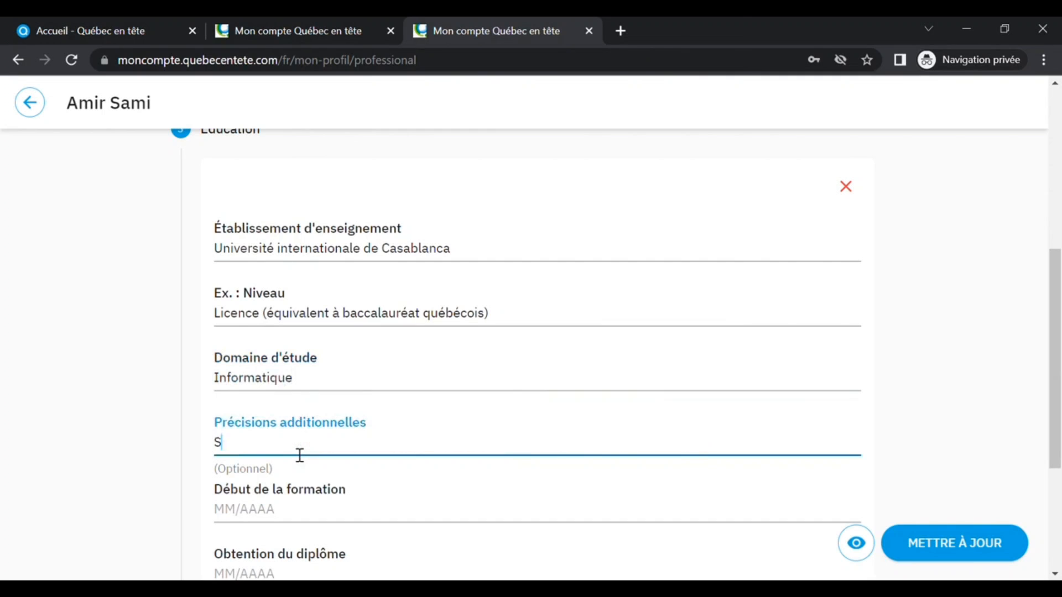
{"action": "key", "text": "BackSpace"}
{"action": "type", "text": "alisation en génie logiciel"}
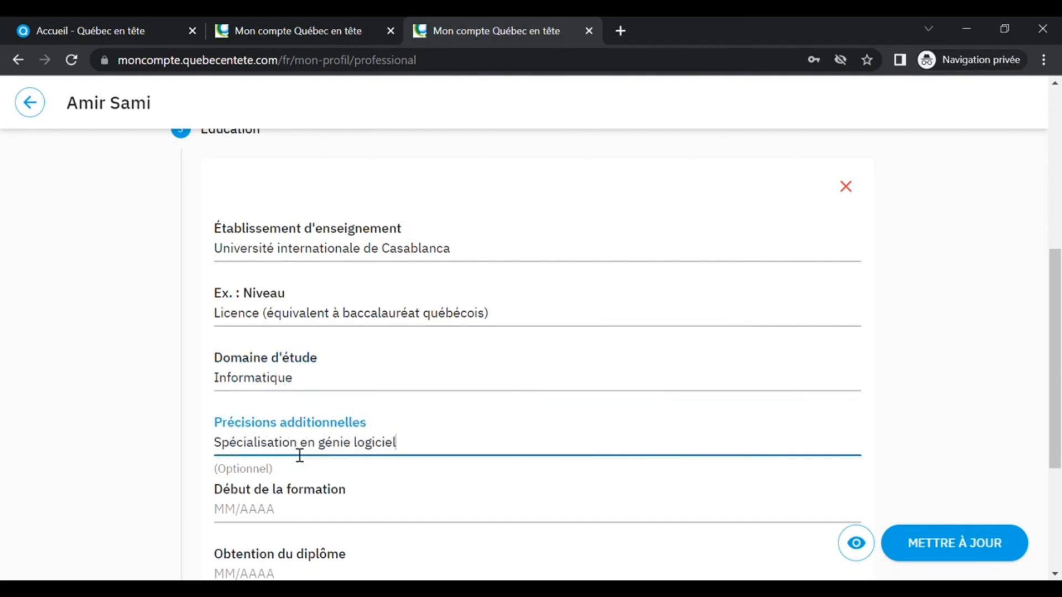
- Set the training start date to 01/2014 using the month picker
{"action": "scroll", "coordinate": [261, 406], "scroll_direction": "down", "scroll_amount": 3}
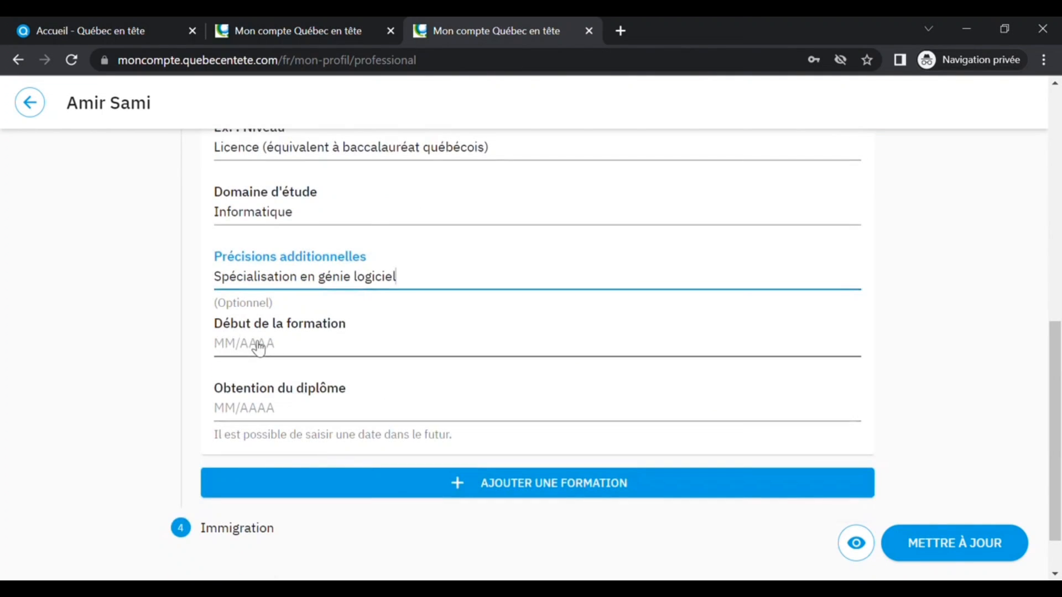
{"action": "left_click", "coordinate": [292, 345]}
{"action": "left_click", "coordinate": [282, 353]}
{"action": "left_click", "coordinate": [284, 353]}
{"action": "left_click", "coordinate": [283, 353]}
{"action": "left_click", "coordinate": [284, 353]}
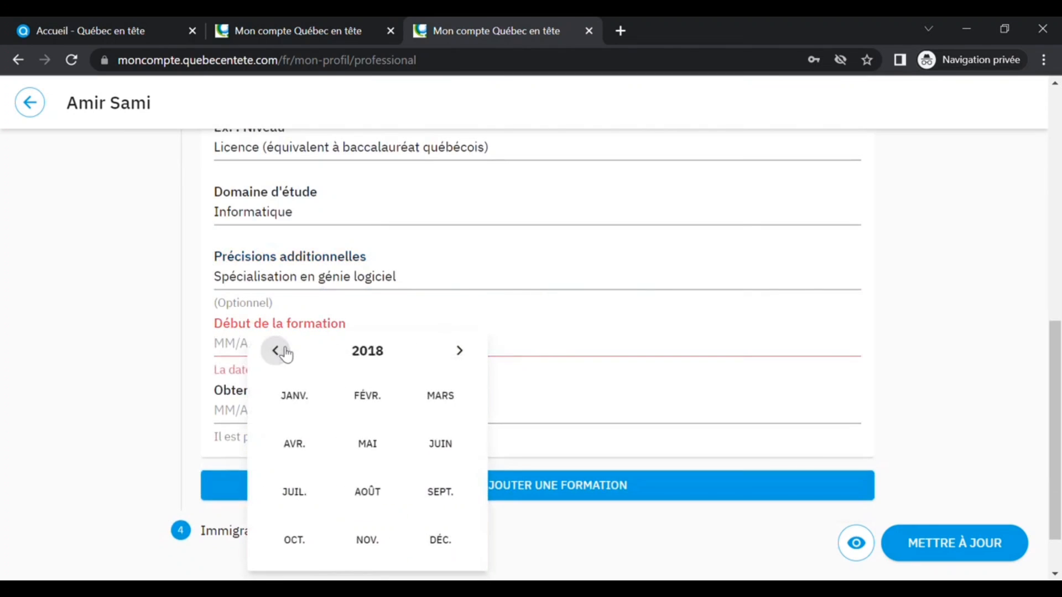
{"action": "left_click", "coordinate": [284, 353]}
{"action": "left_click", "coordinate": [284, 353]}
{"action": "left_click", "coordinate": [284, 353]}
{"action": "left_click", "coordinate": [284, 353]}
{"action": "left_click", "coordinate": [296, 396]}
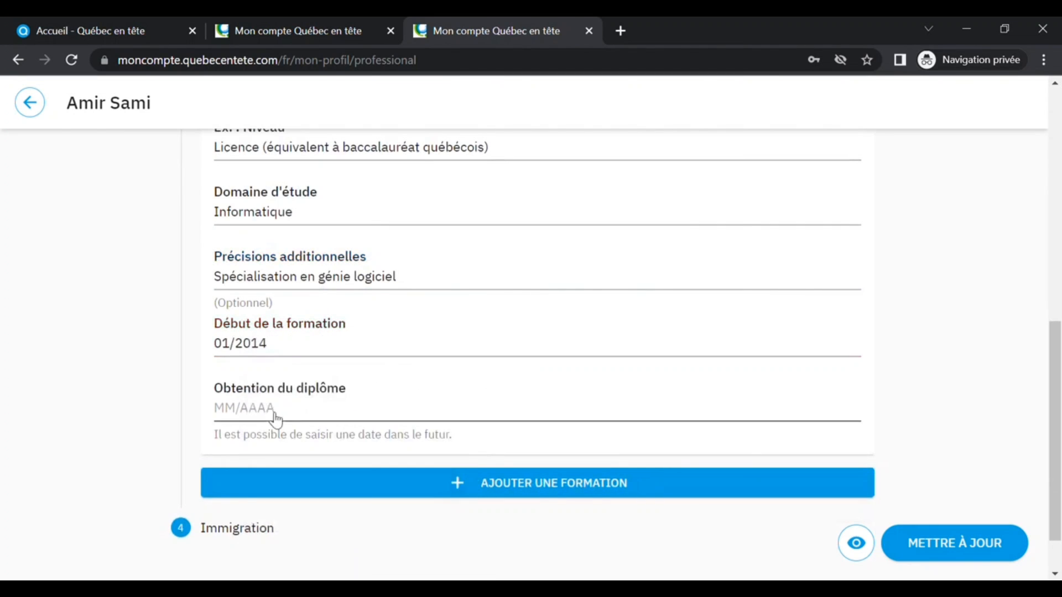
- Set the diploma obtention date to 05/2016
{"action": "left_click", "coordinate": [267, 410]}
{"action": "left_click", "coordinate": [275, 350]}
{"action": "left_click", "coordinate": [275, 350]}
{"action": "left_click", "coordinate": [276, 351]}
{"action": "left_click", "coordinate": [275, 350]}
{"action": "left_click", "coordinate": [275, 350]}
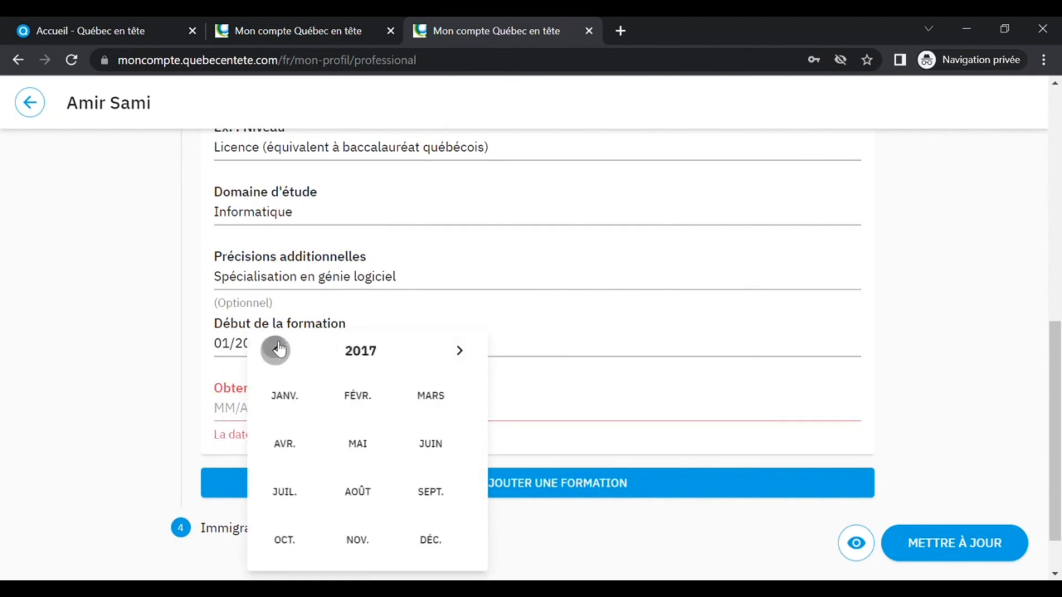
{"action": "left_click", "coordinate": [276, 350]}
{"action": "left_click", "coordinate": [365, 442]}
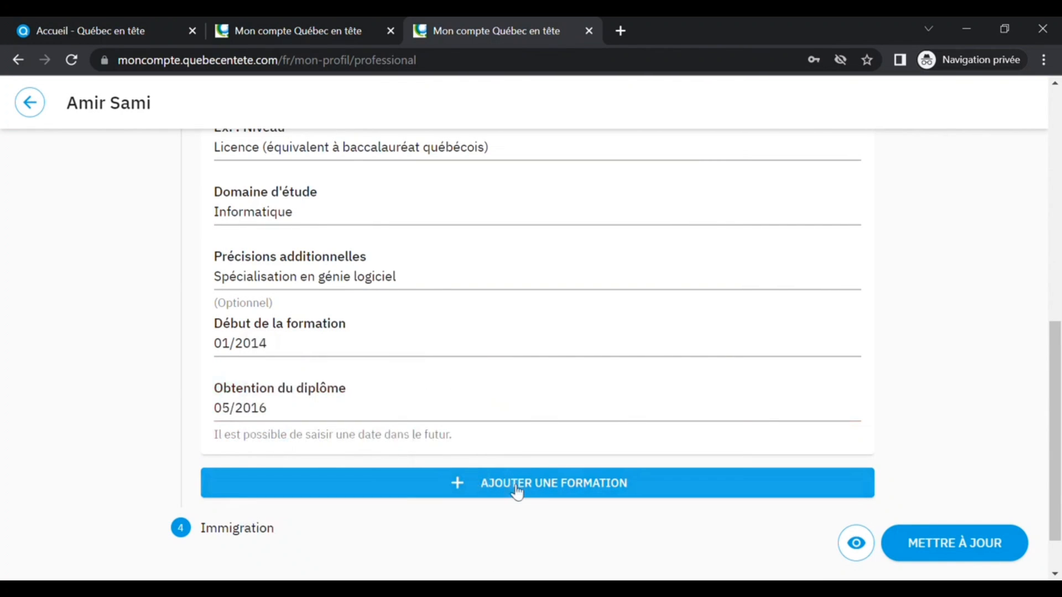
{"action": "scroll", "coordinate": [517, 491], "scroll_direction": "down", "scroll_amount": 1}
{"action": "left_click", "coordinate": [540, 419]}
{"action": "scroll", "coordinate": [542, 425], "scroll_direction": "down", "scroll_amount": 1}
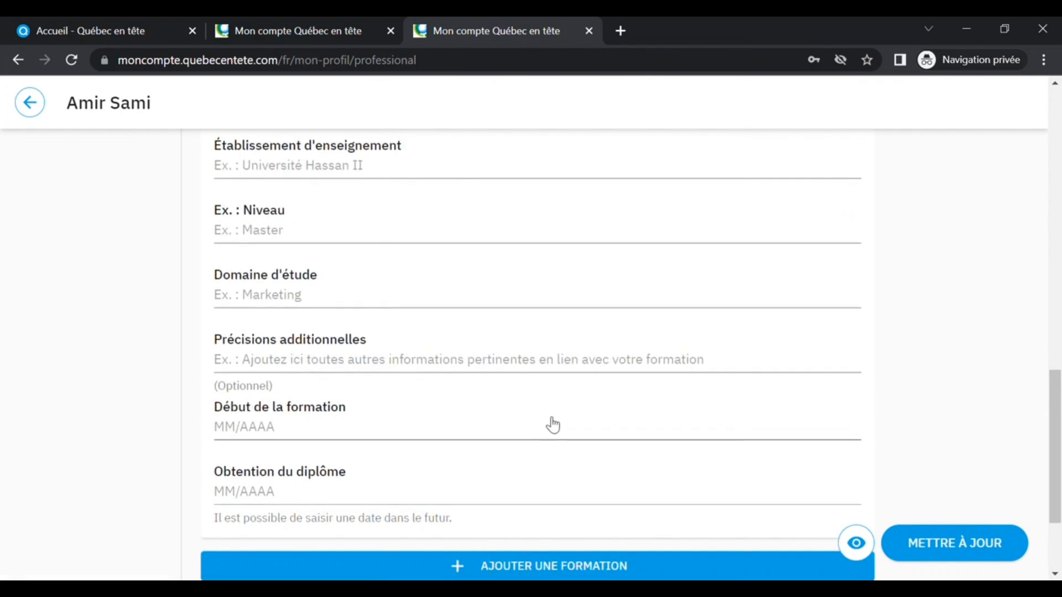
{"action": "scroll", "coordinate": [550, 427], "scroll_direction": "up", "scroll_amount": 3}
{"action": "left_click", "coordinate": [848, 275]}
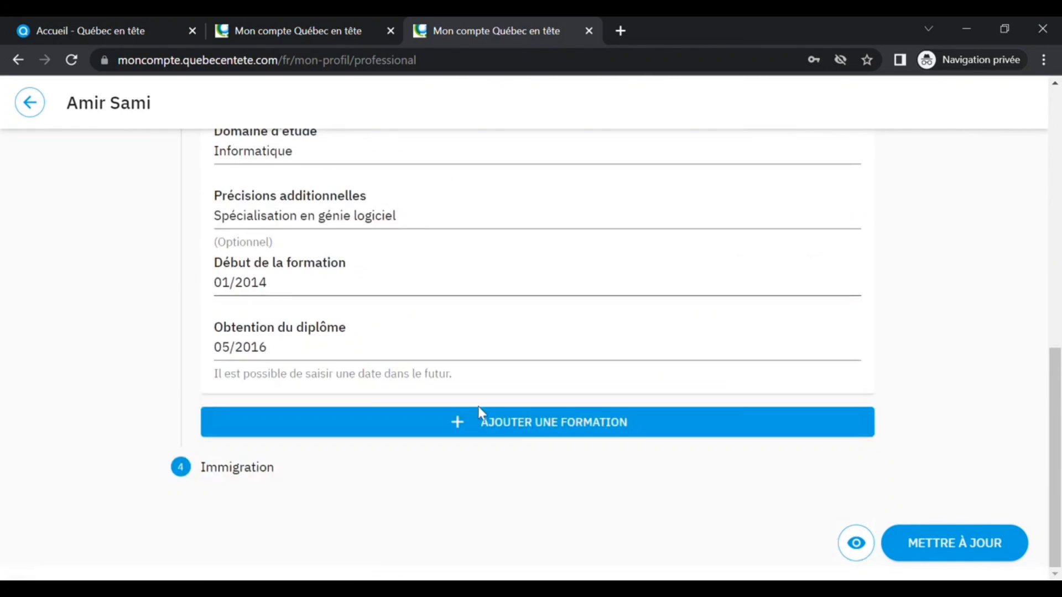
- Open the Immigration section, answer Non to the CSQ question, and save the worker profile
{"action": "left_click", "coordinate": [238, 468]}
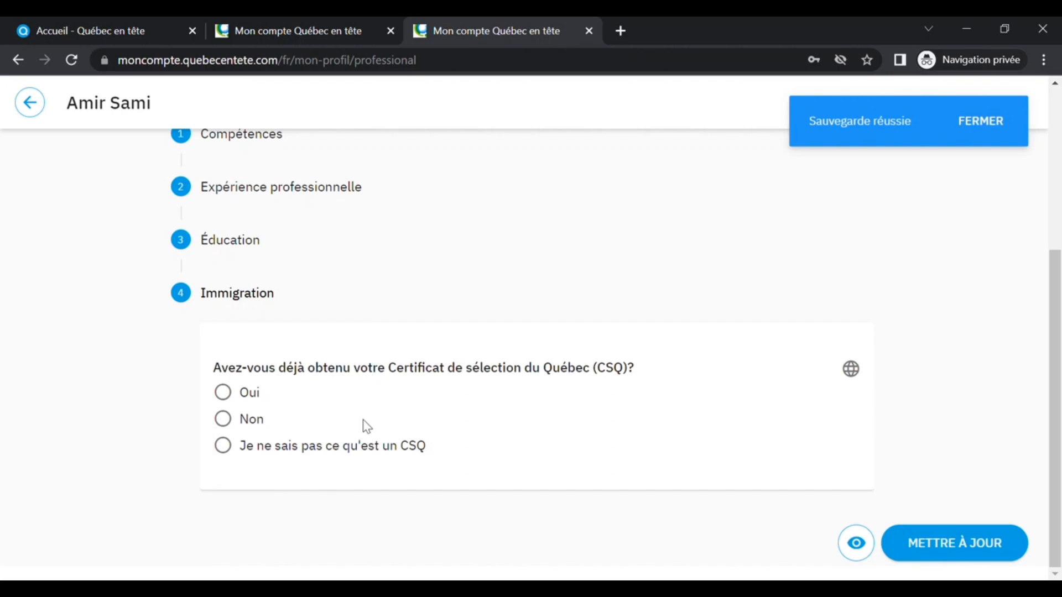
{"action": "left_click", "coordinate": [233, 419]}
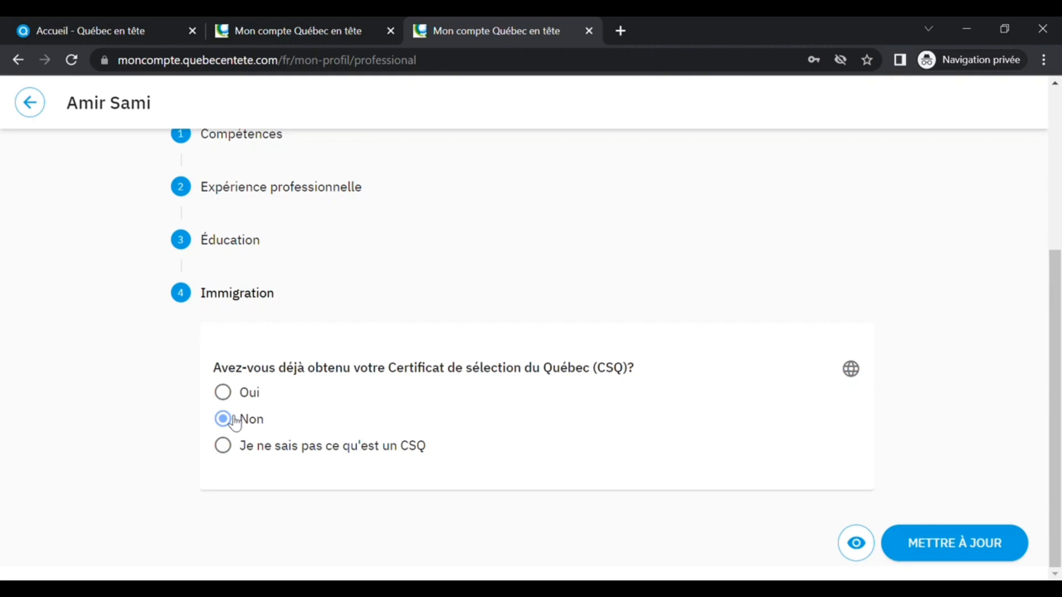
{"action": "left_click", "coordinate": [951, 558]}
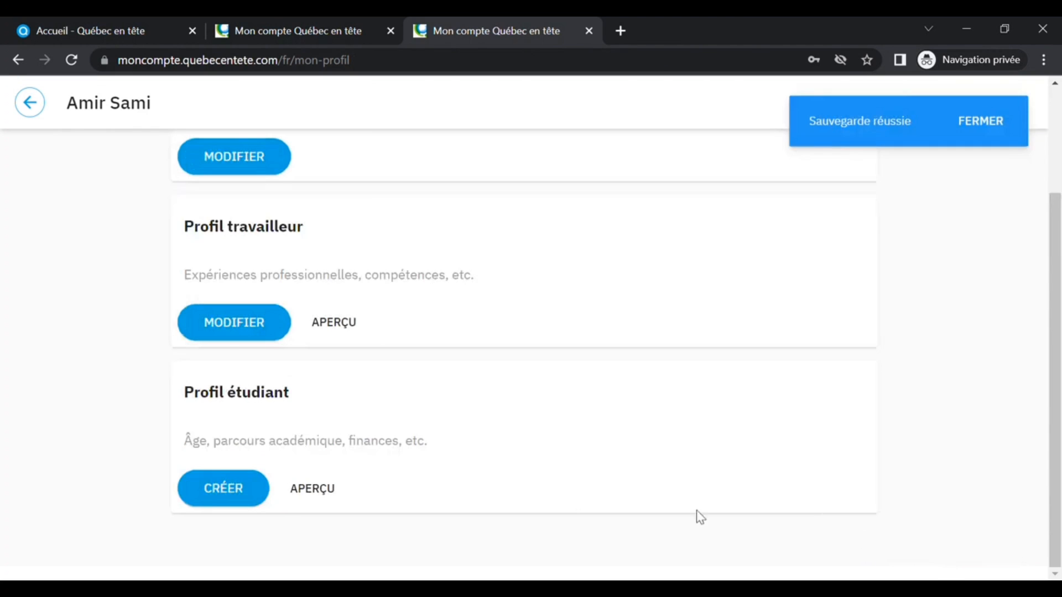
- Leave the profile page and go back to the job offers listing
{"action": "scroll", "coordinate": [138, 334], "scroll_direction": "up", "scroll_amount": 3}
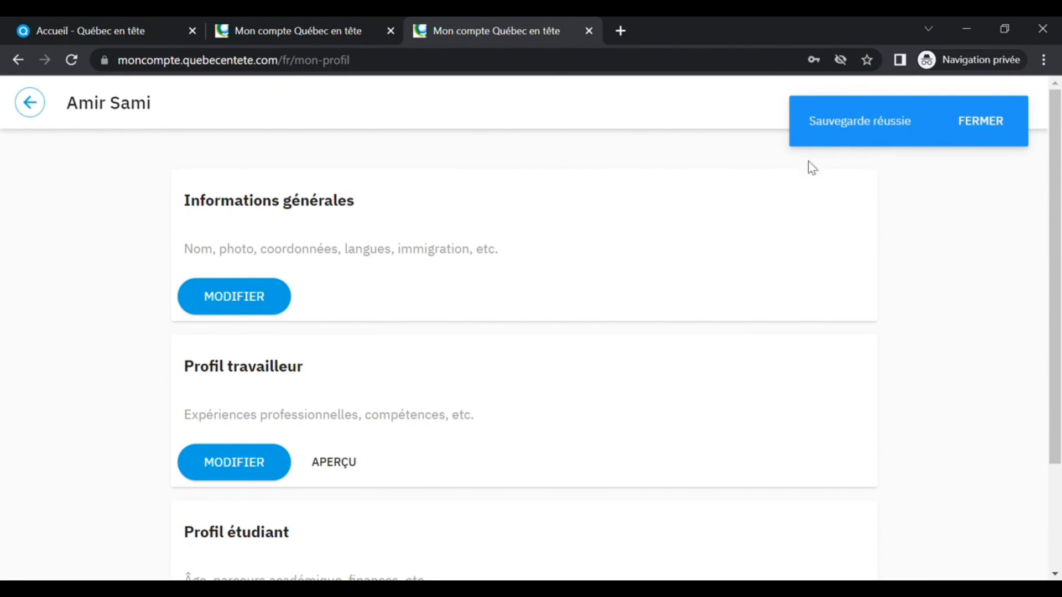
{"action": "scroll", "coordinate": [33, 110], "scroll_direction": "down", "scroll_amount": 2}
{"action": "left_click", "coordinate": [31, 103]}
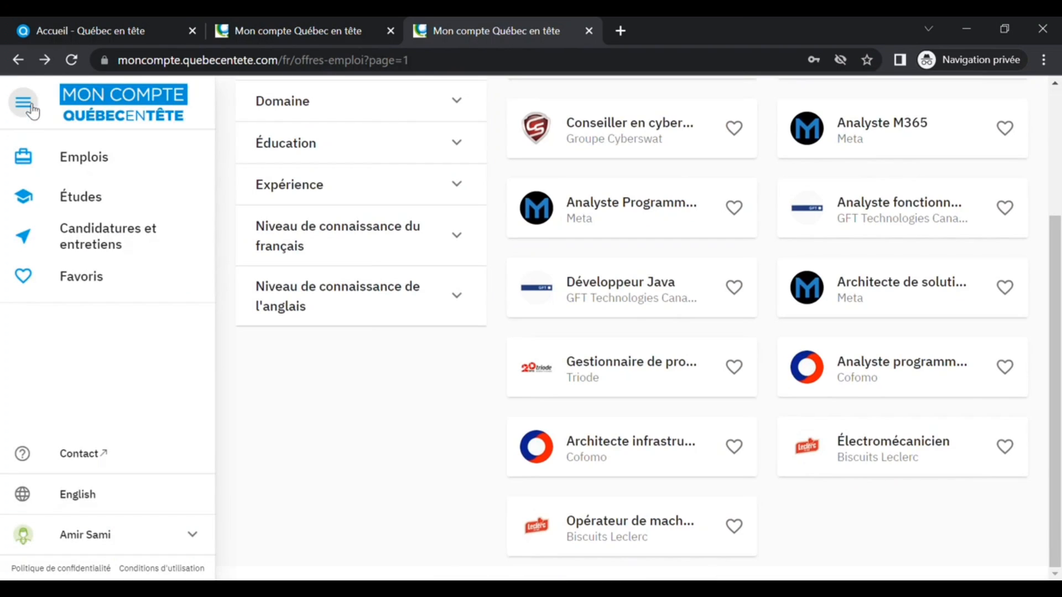
- Open the Développeur Java offer from GFT Technologies, start applying, and answer Oui to interview availability
{"action": "left_click", "coordinate": [509, 313]}
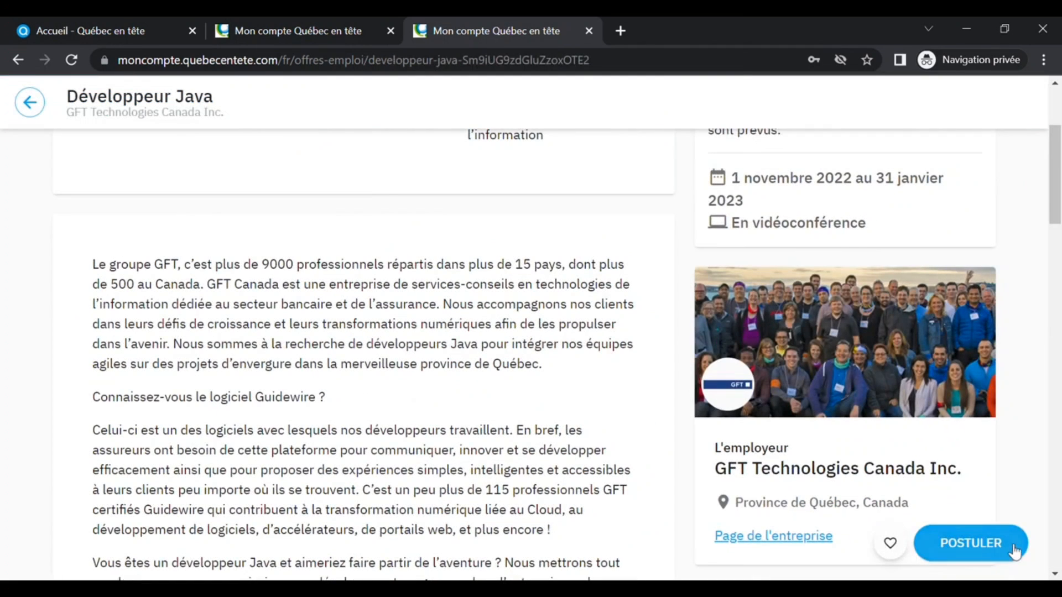
{"action": "left_click", "coordinate": [1013, 551]}
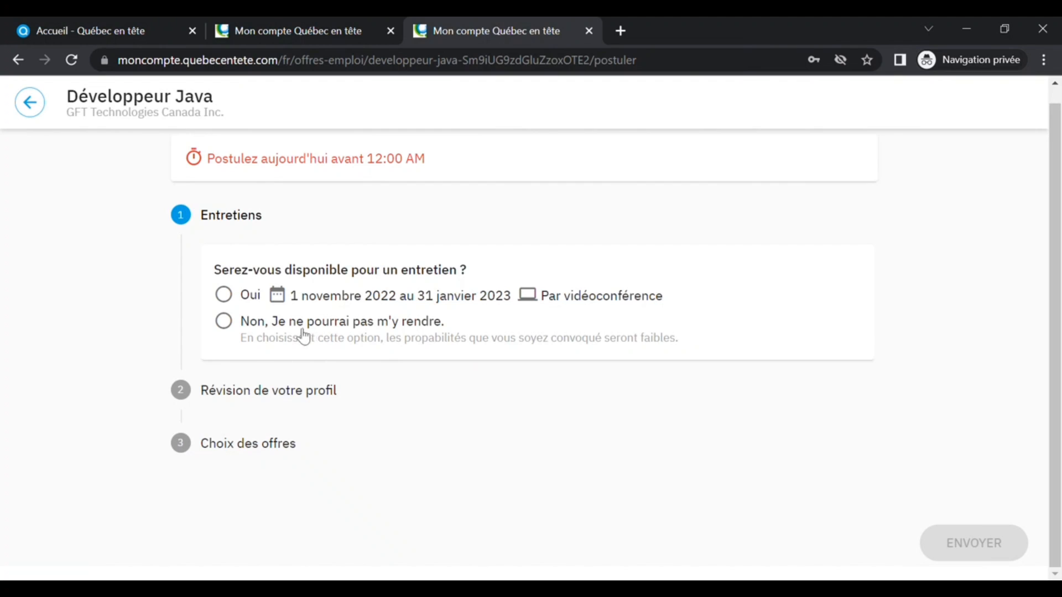
{"action": "left_click", "coordinate": [224, 296]}
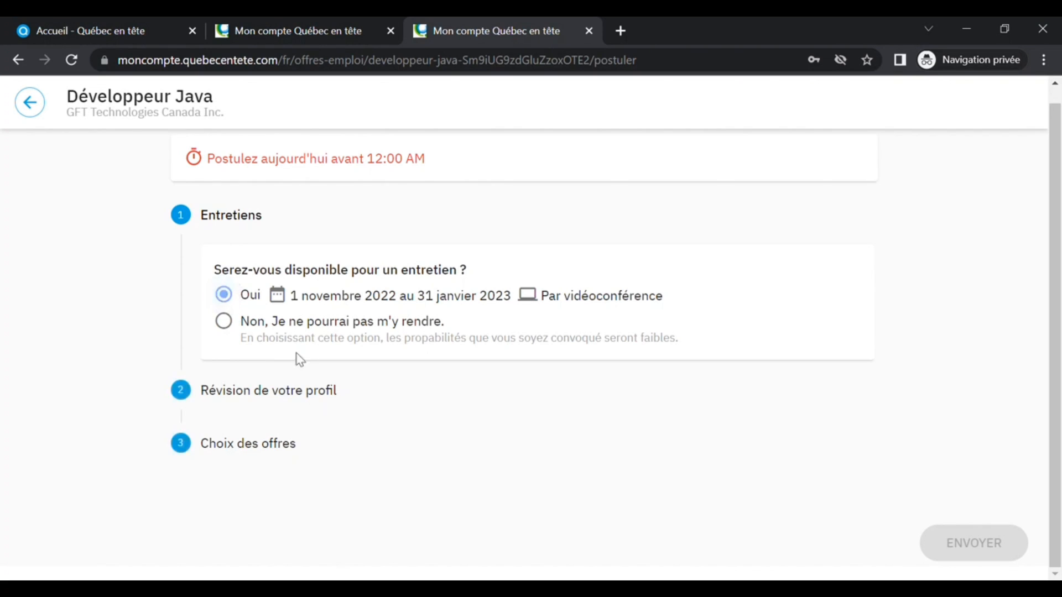
- Open the profile review step and examine the complete worker profile preview before returning to the application
{"action": "left_click", "coordinate": [309, 402]}
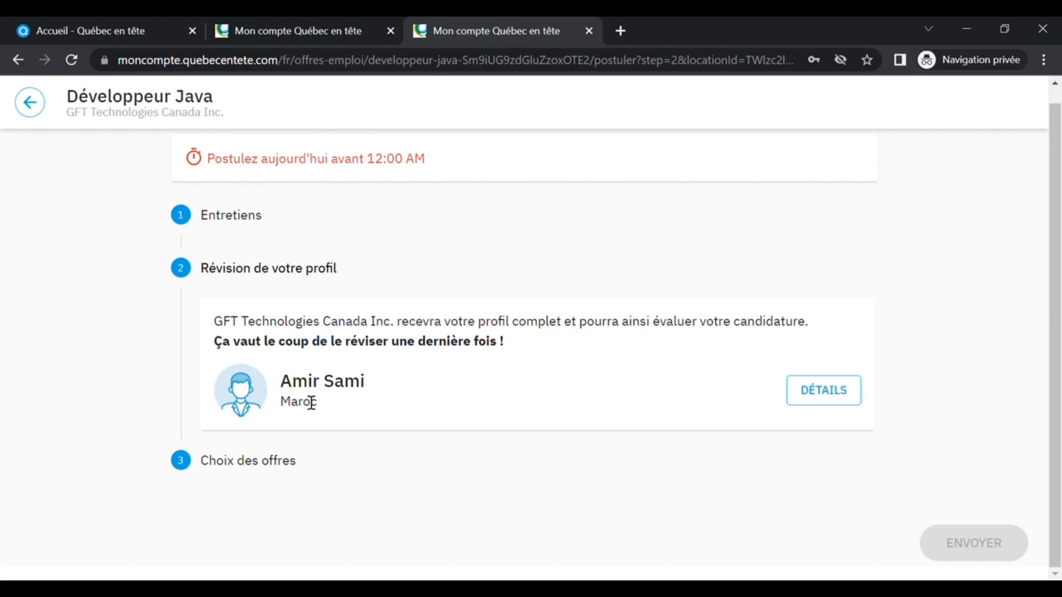
{"action": "left_click", "coordinate": [847, 396]}
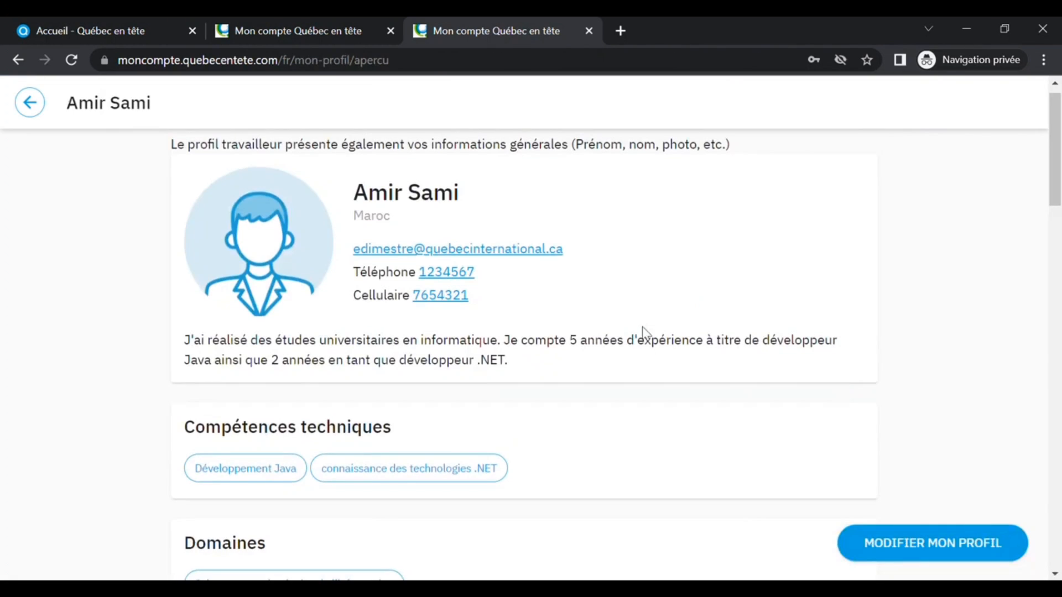
{"action": "scroll", "coordinate": [711, 295], "scroll_direction": "down", "scroll_amount": 2}
{"action": "scroll", "coordinate": [713, 296], "scroll_direction": "down", "scroll_amount": 3}
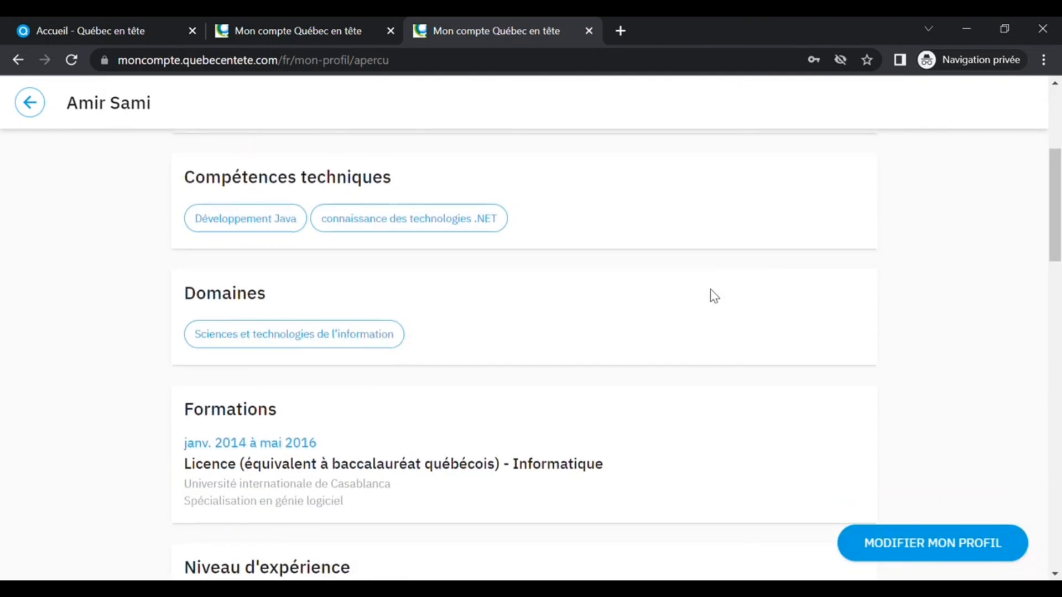
{"action": "scroll", "coordinate": [713, 296], "scroll_direction": "down", "scroll_amount": 5}
{"action": "scroll", "coordinate": [713, 295], "scroll_direction": "down", "scroll_amount": 10}
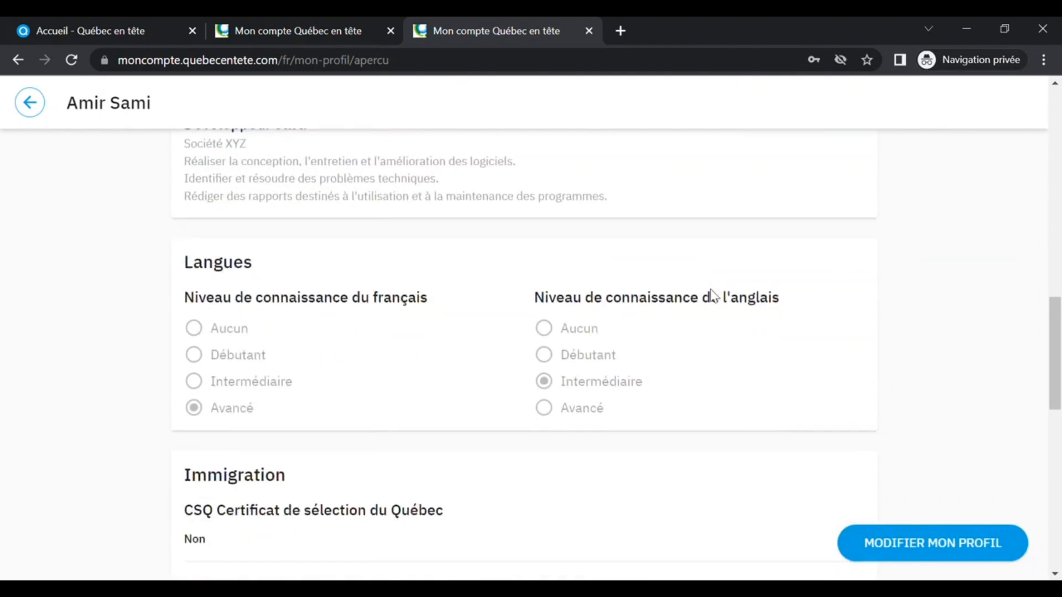
{"action": "scroll", "coordinate": [712, 297], "scroll_direction": "down", "scroll_amount": 10}
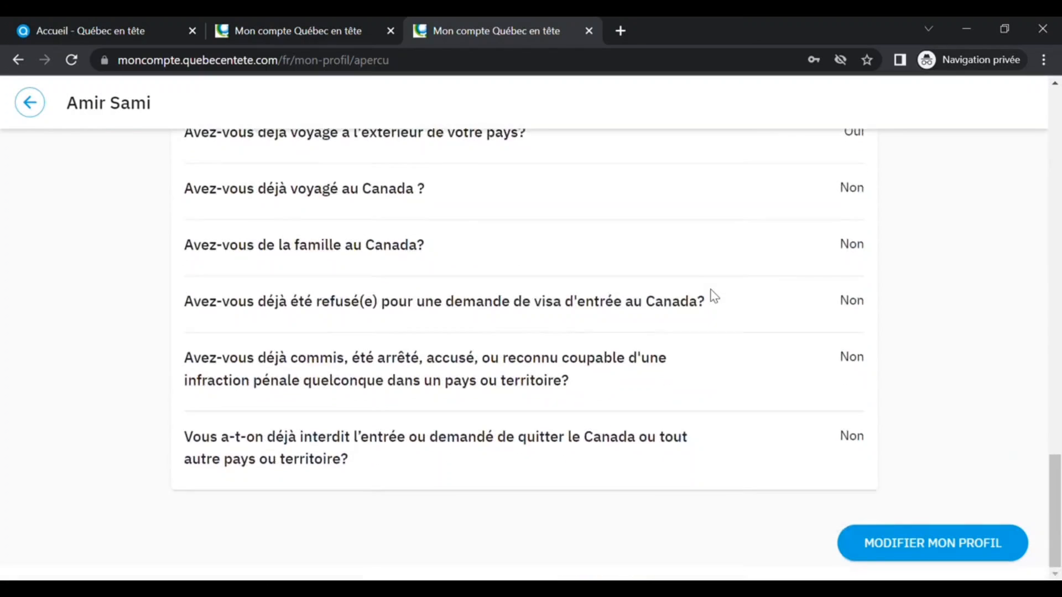
{"action": "scroll", "coordinate": [751, 520], "scroll_direction": "up", "scroll_amount": 9}
{"action": "scroll", "coordinate": [719, 413], "scroll_direction": "up", "scroll_amount": 15}
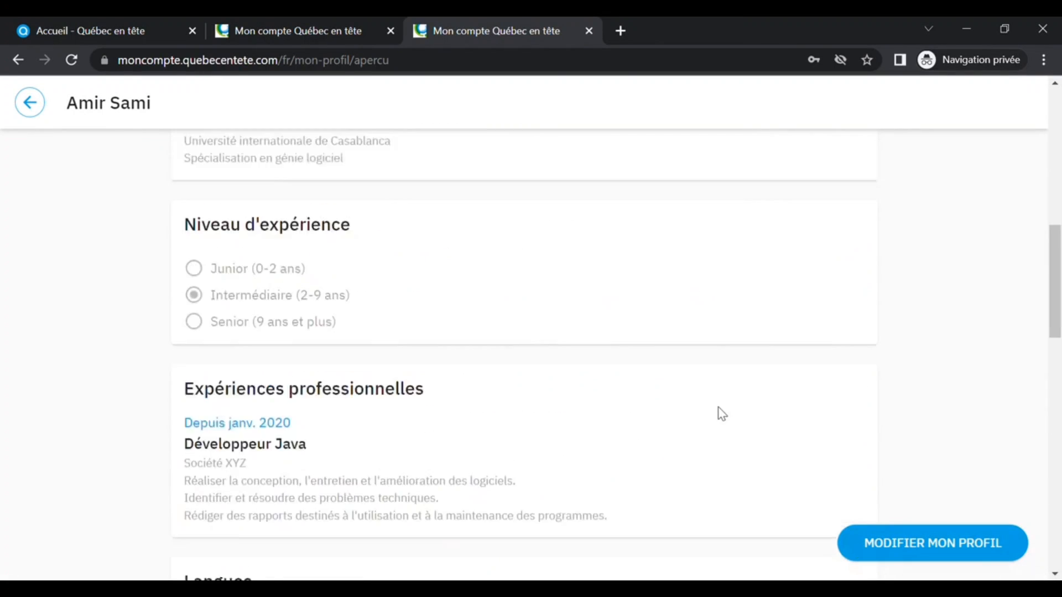
{"action": "left_click", "coordinate": [32, 103]}
- Open the offer choice step and select Développeur Java as the preferred job offer
{"action": "left_click", "coordinate": [293, 461]}
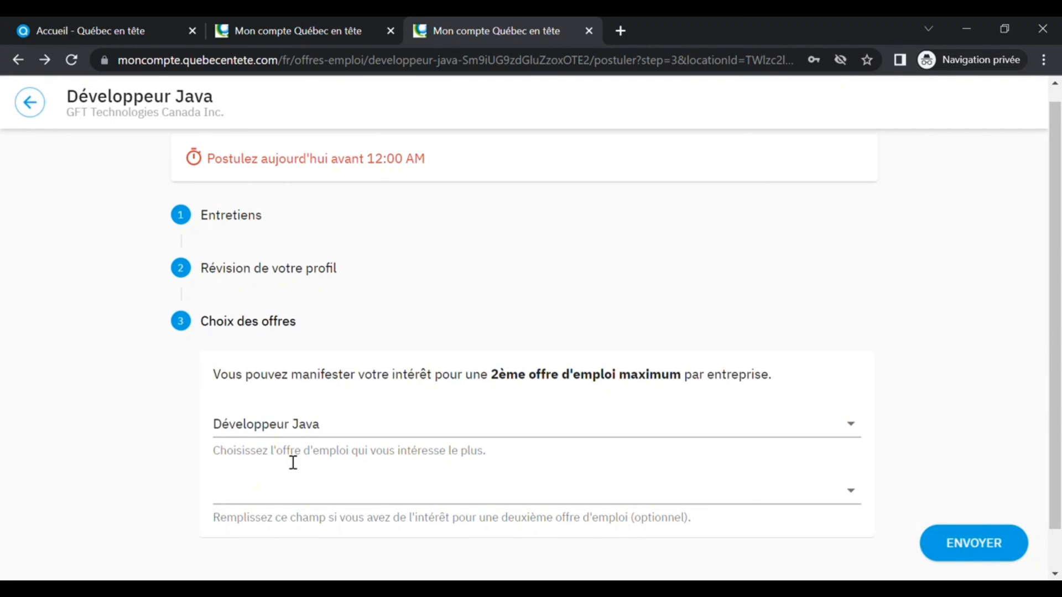
{"action": "left_click", "coordinate": [856, 427]}
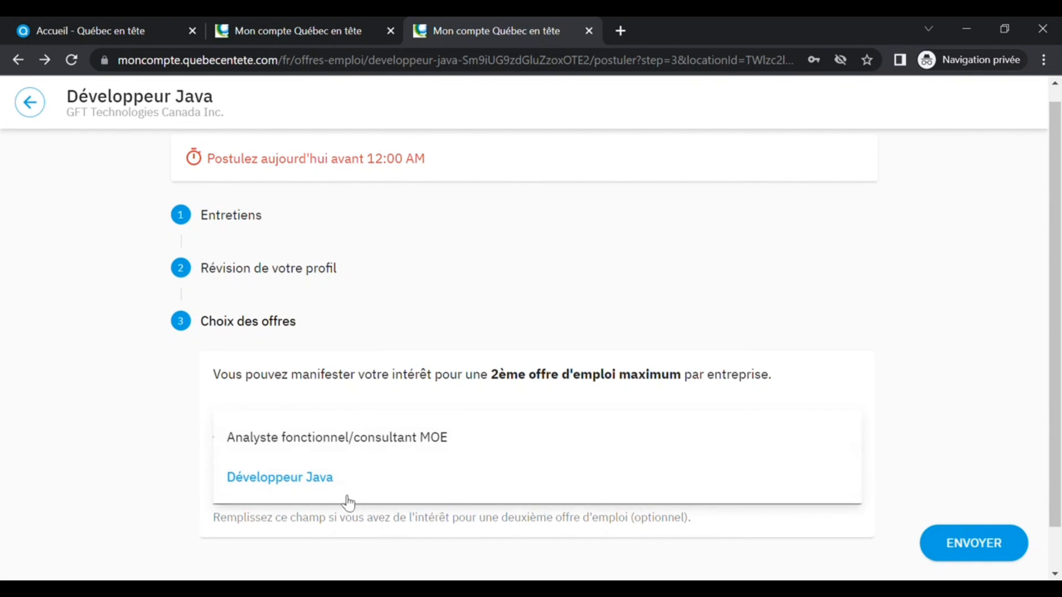
{"action": "left_click", "coordinate": [326, 480]}
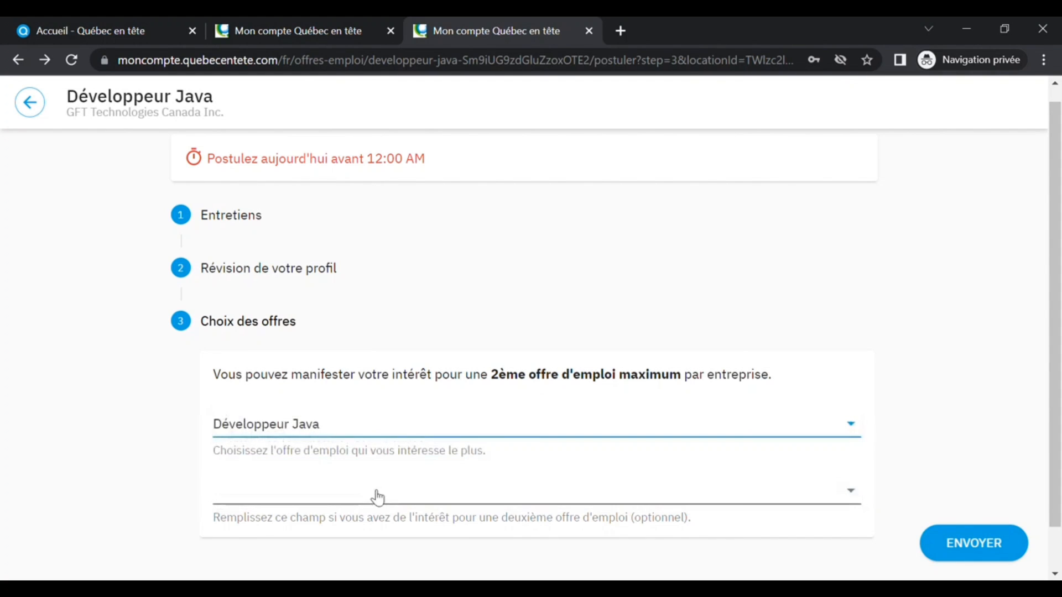
- Choose Analyste fonctionnel/consultant MOE as the optional second offer and send the application
{"action": "left_click", "coordinate": [377, 498]}
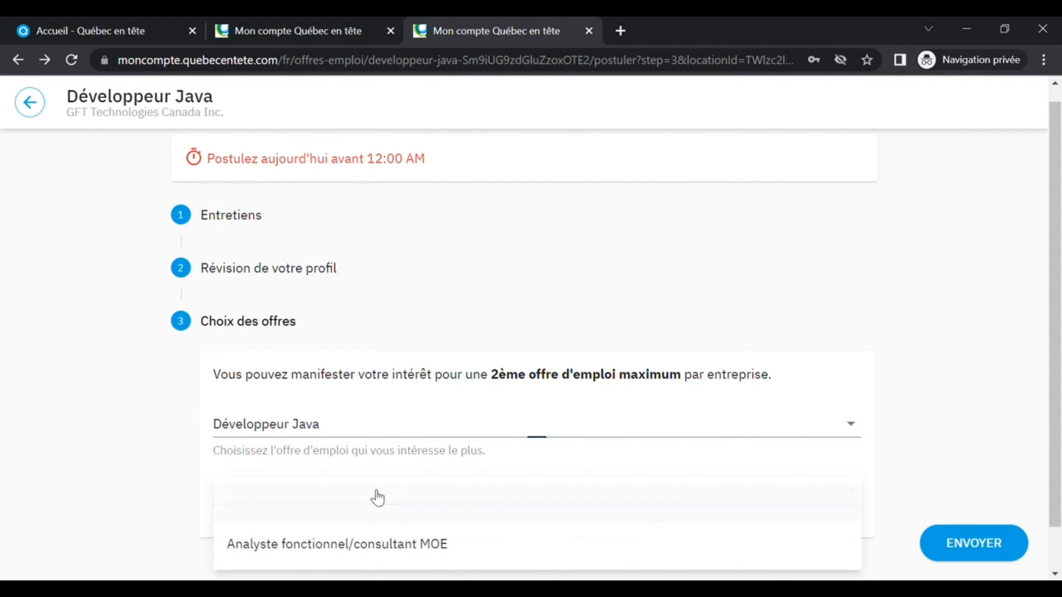
{"action": "left_click", "coordinate": [412, 548]}
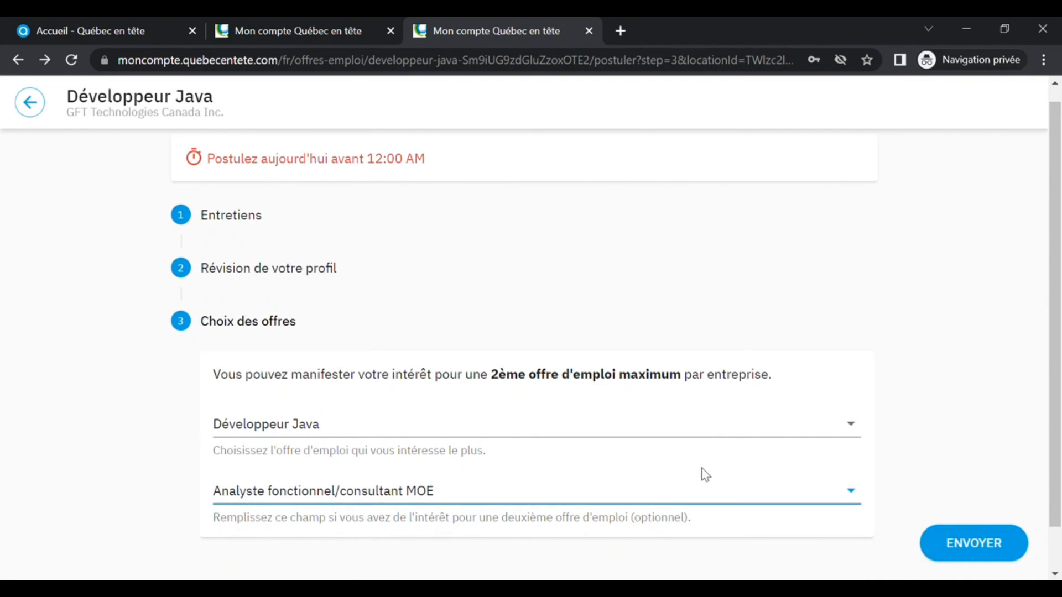
{"action": "scroll", "coordinate": [971, 371], "scroll_direction": "down", "scroll_amount": 1}
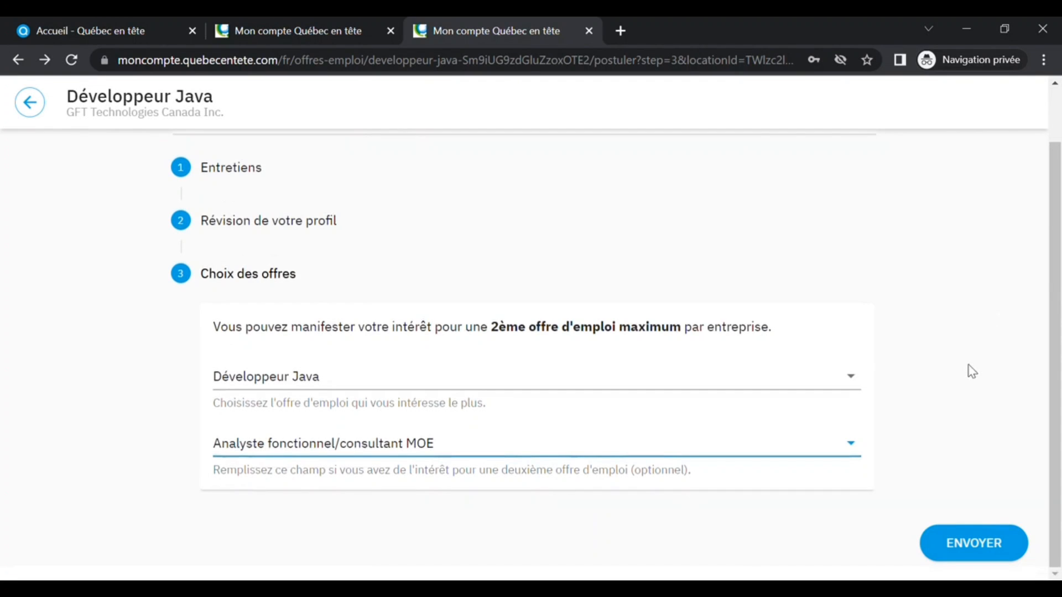
{"action": "left_click", "coordinate": [940, 548]}
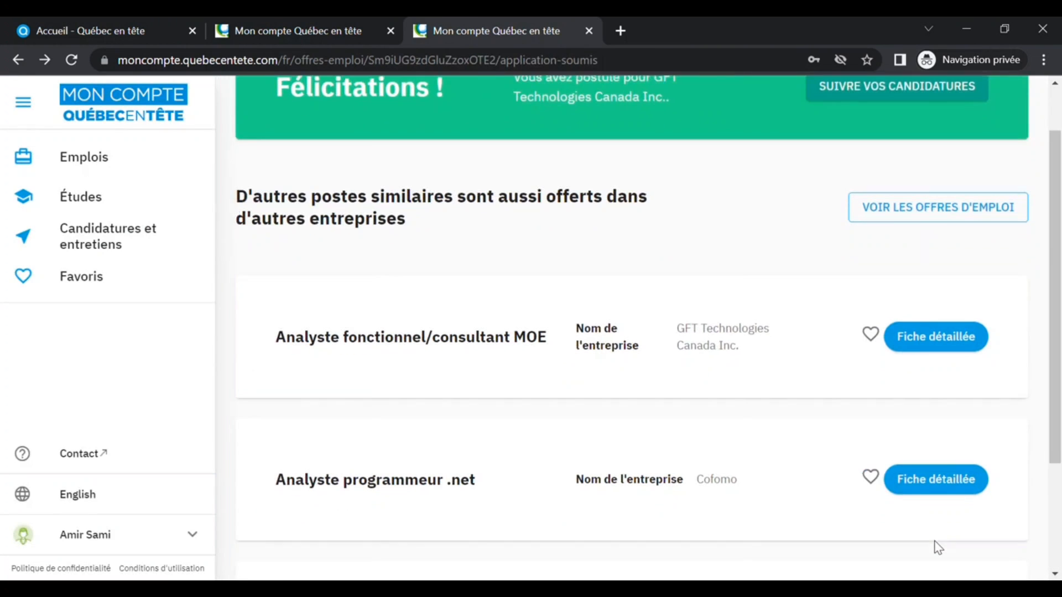
- Open the Candidatures et entretiens page to check the submitted application
{"action": "scroll", "coordinate": [901, 423], "scroll_direction": "up", "scroll_amount": 1}
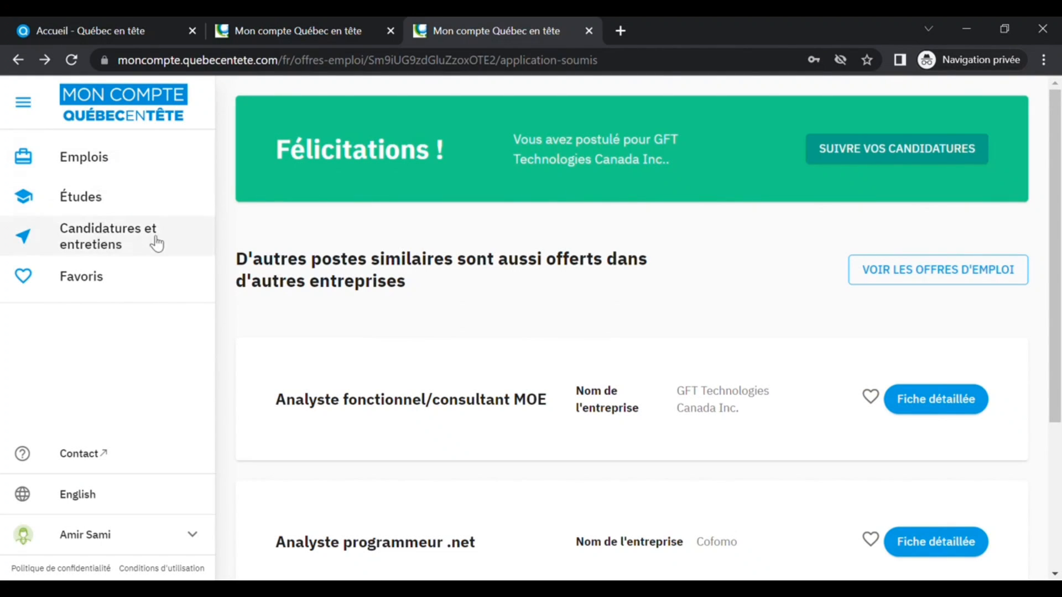
{"action": "left_click", "coordinate": [183, 243]}
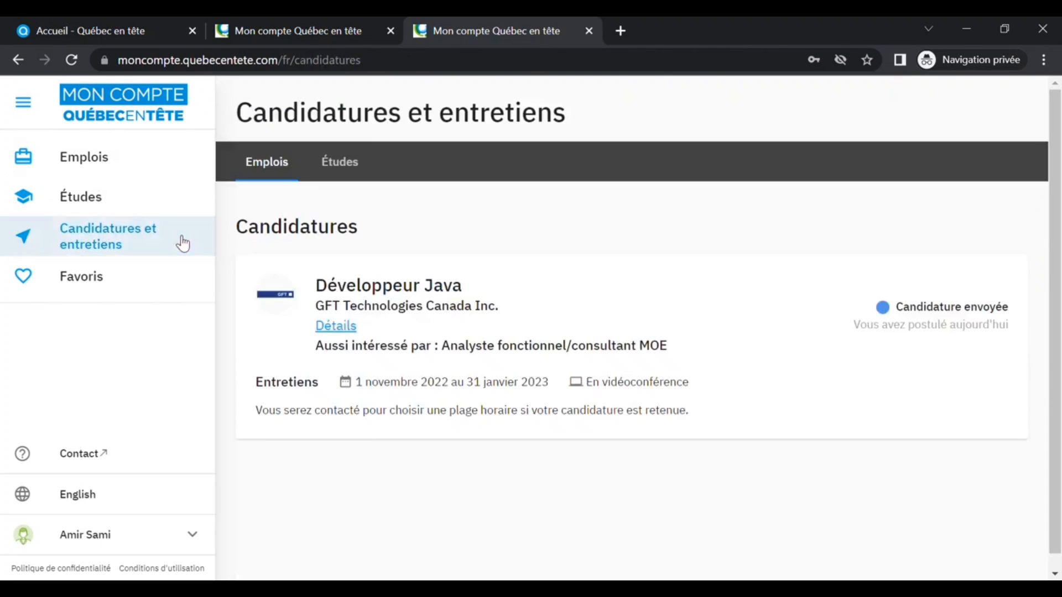